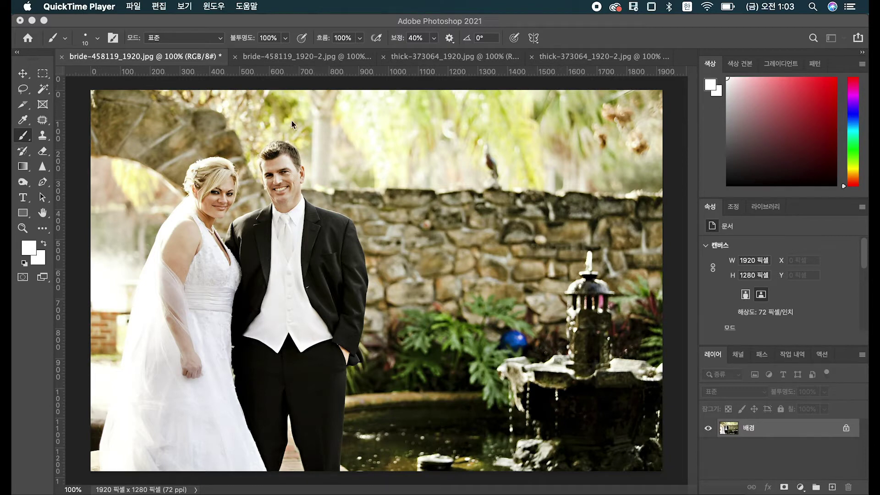
Compare the original bride and thick photos with their retouched -2 versions
click(426, 62)
click(426, 61)
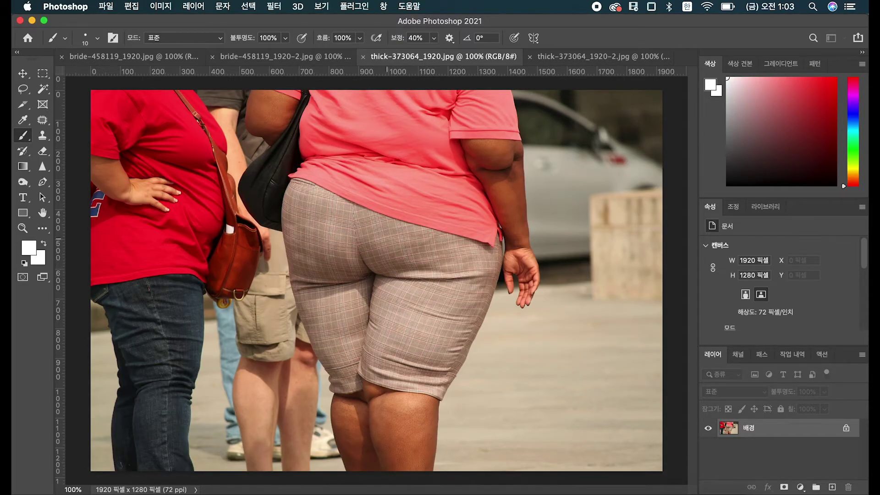
click(132, 63)
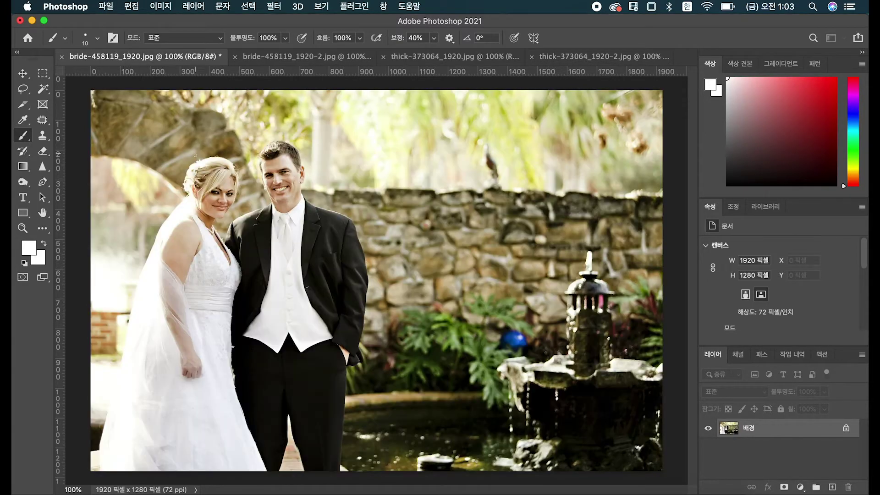
click(274, 57)
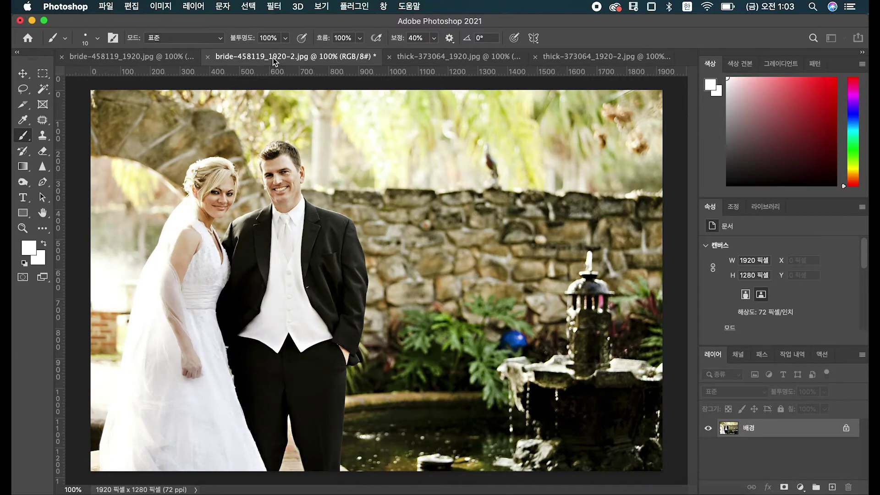
click(433, 58)
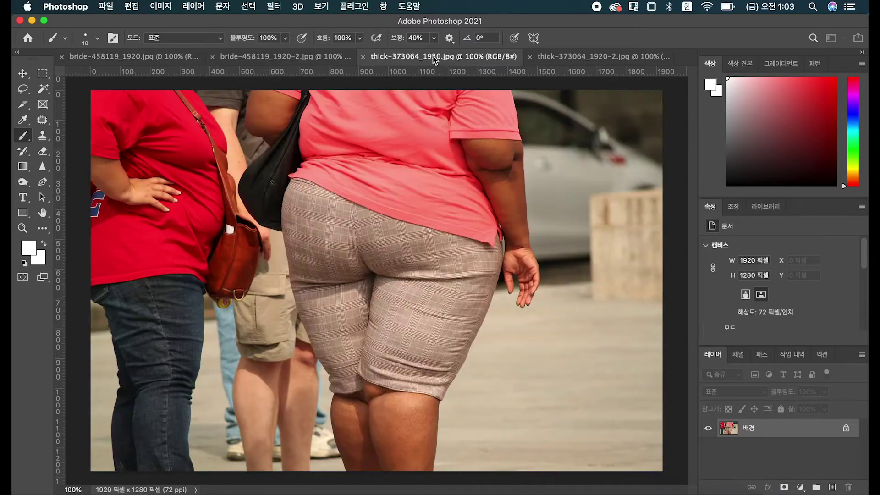
click(589, 59)
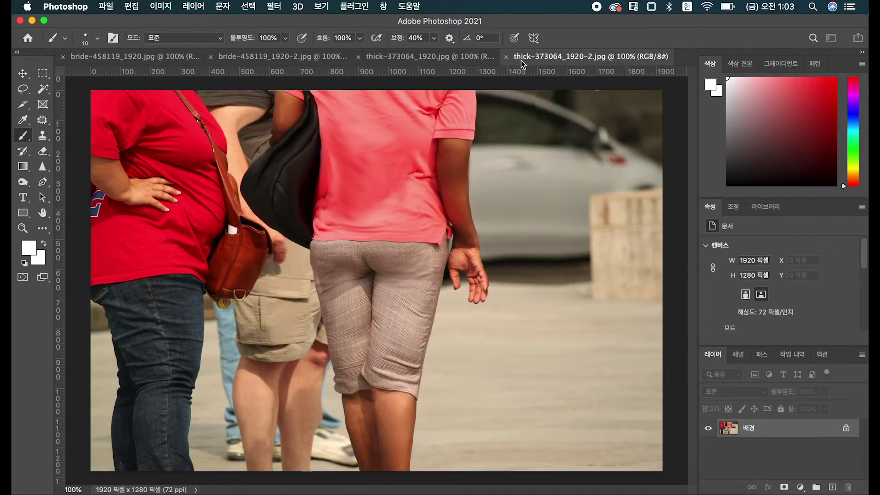
click(448, 59)
click(268, 58)
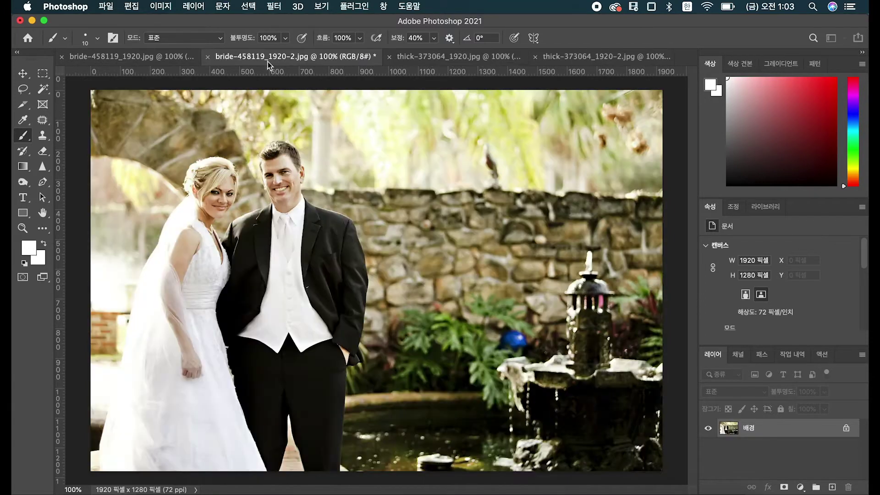
click(142, 57)
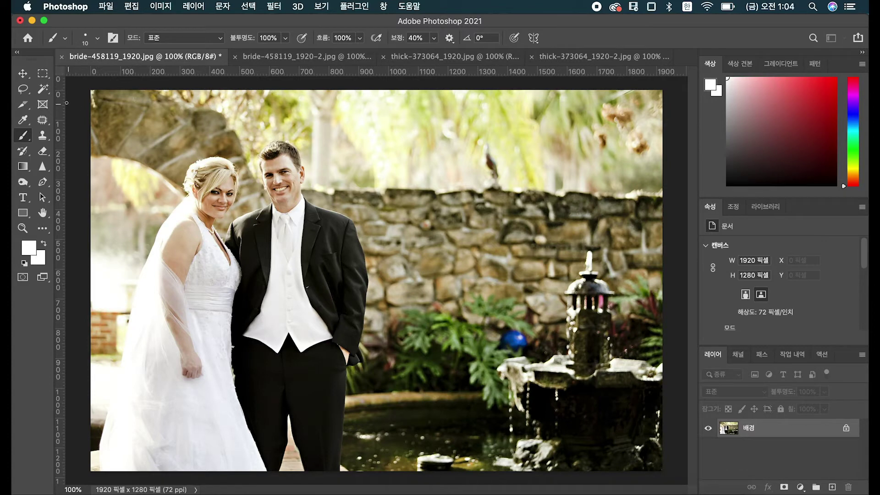
Duplicate the background layer of bride-458119_1920.jpg onto a new layer
click(42, 78)
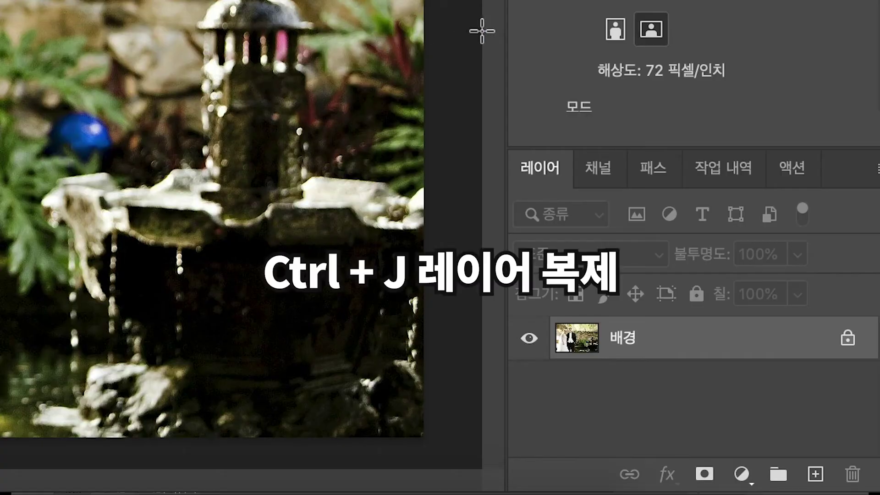
key(ctrl+j)
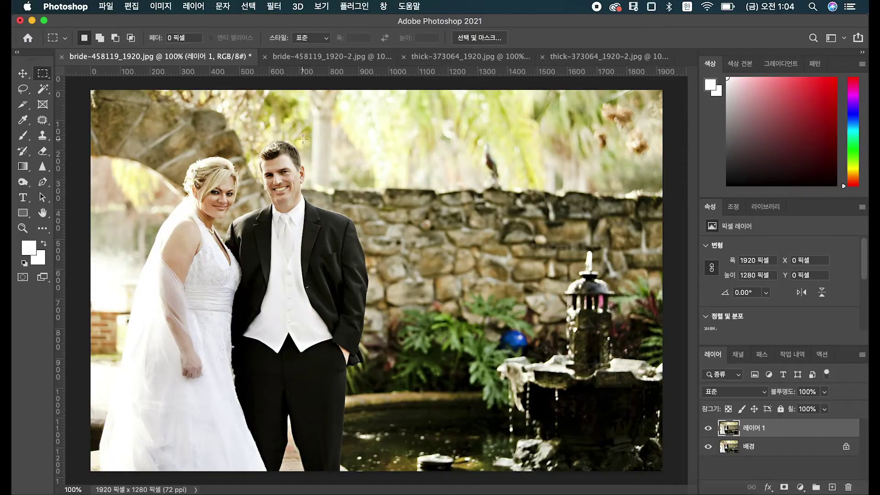
drag(293, 138, 102, 421)
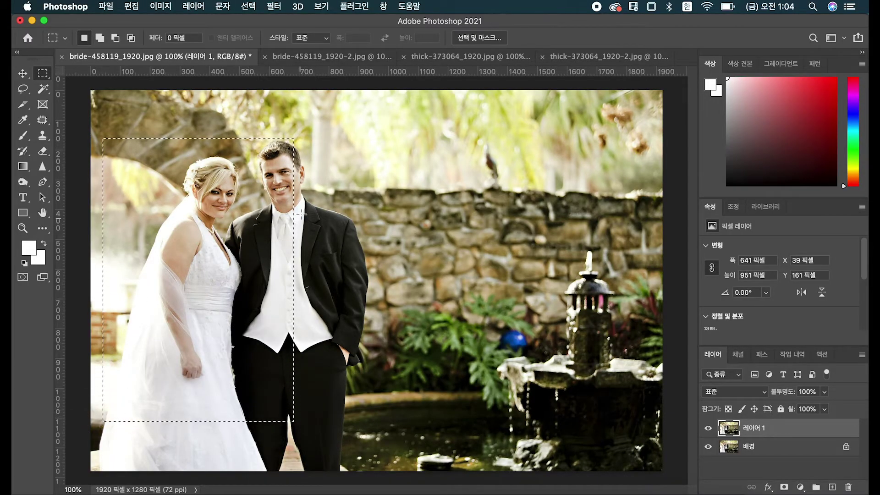
click(226, 126)
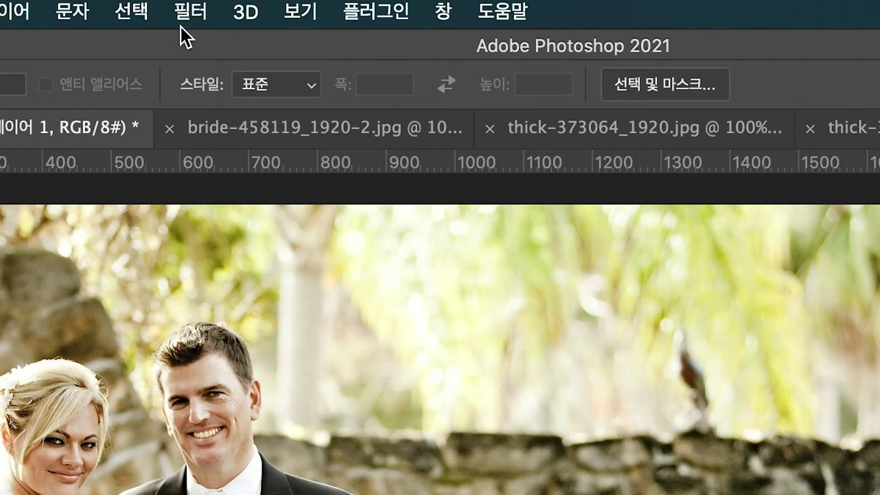
click(271, 7)
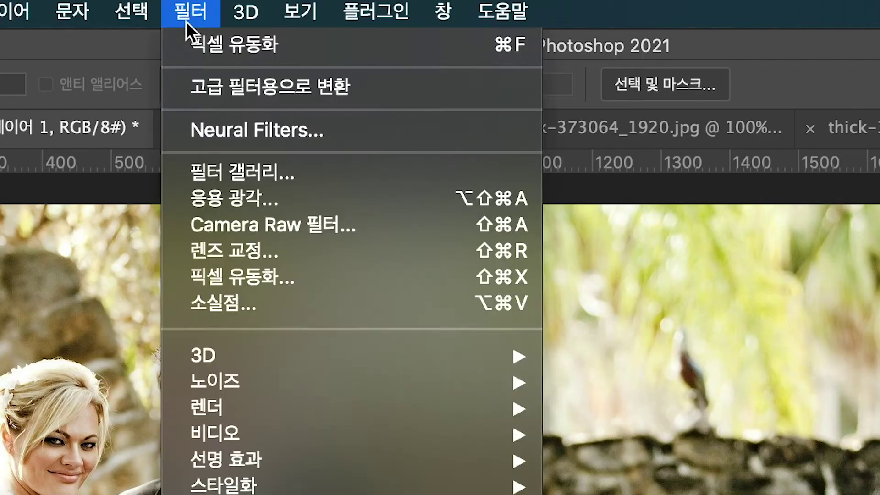
click(274, 276)
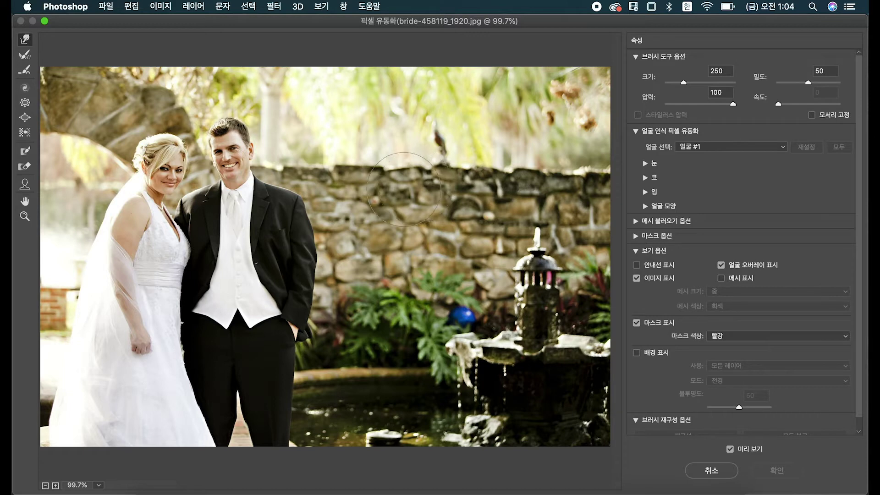
drag(327, 261, 299, 256)
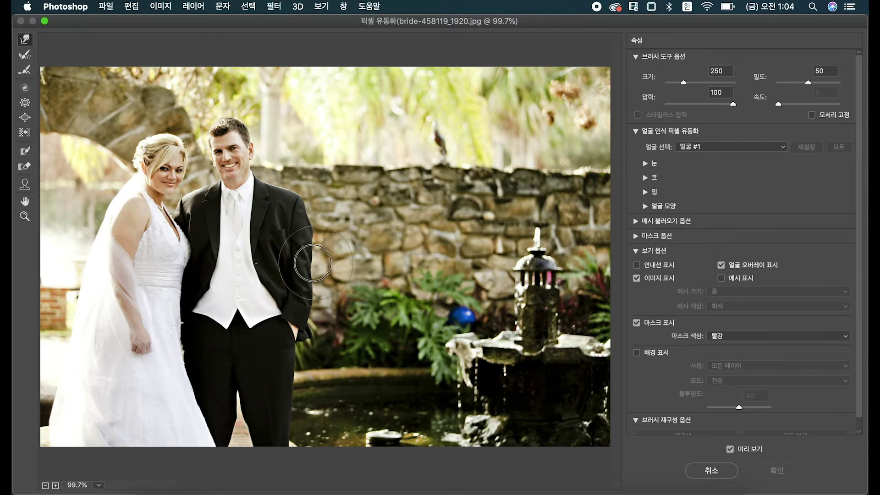
key(super+z)
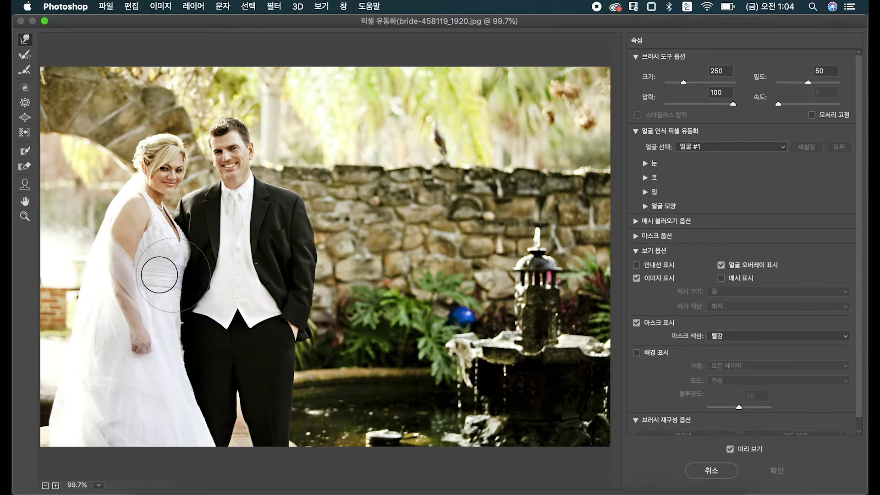
drag(161, 273, 154, 275)
mouse_move(224, 265)
mouse_down()
mouse_move(200, 264)
mouse_move(204, 285)
mouse_move(188, 288)
mouse_move(212, 307)
mouse_move(200, 318)
mouse_move(208, 350)
mouse_up()
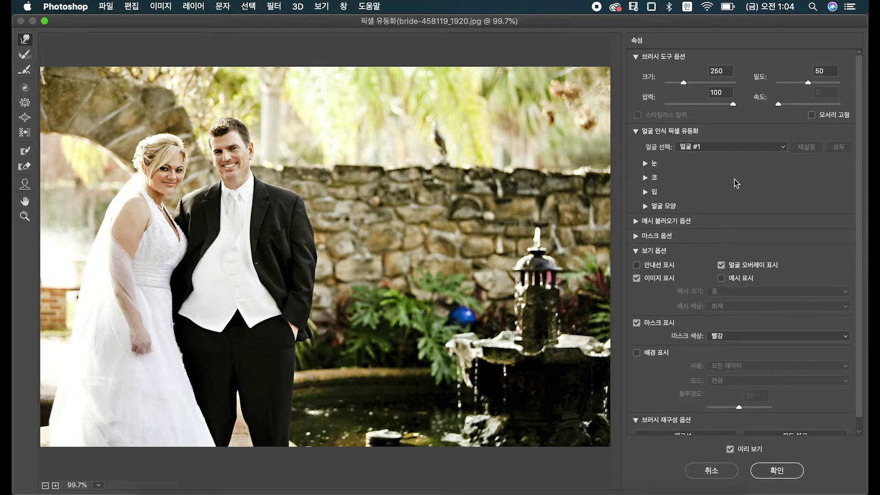
click(716, 466)
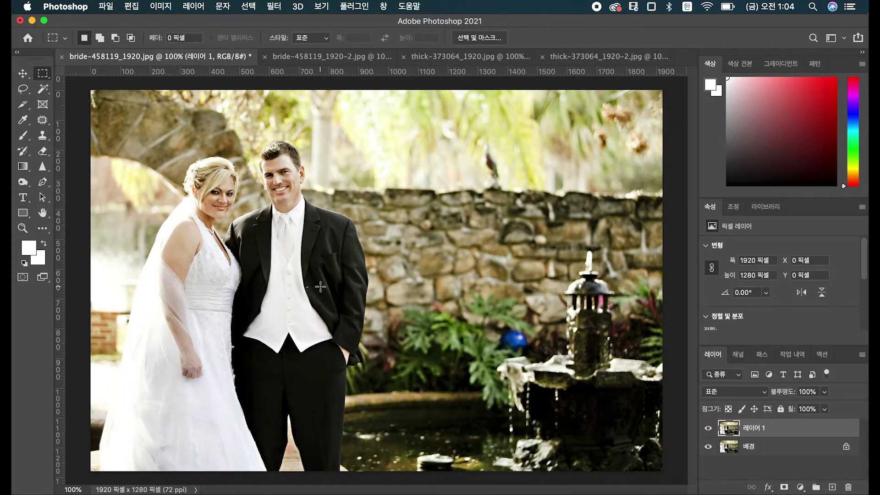
Select a tall rectangular area enclosing the bride on the duplicated layer and open it in the Liquify filter
drag(105, 140, 292, 465)
click(275, 6)
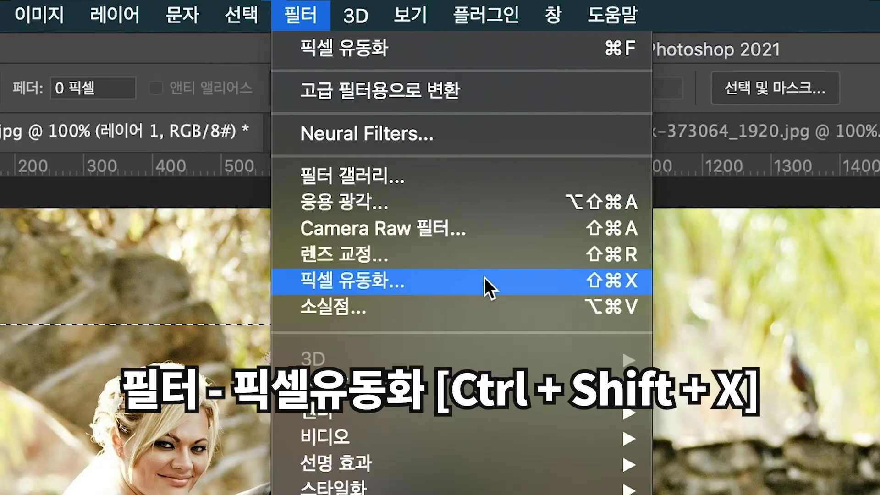
click(512, 279)
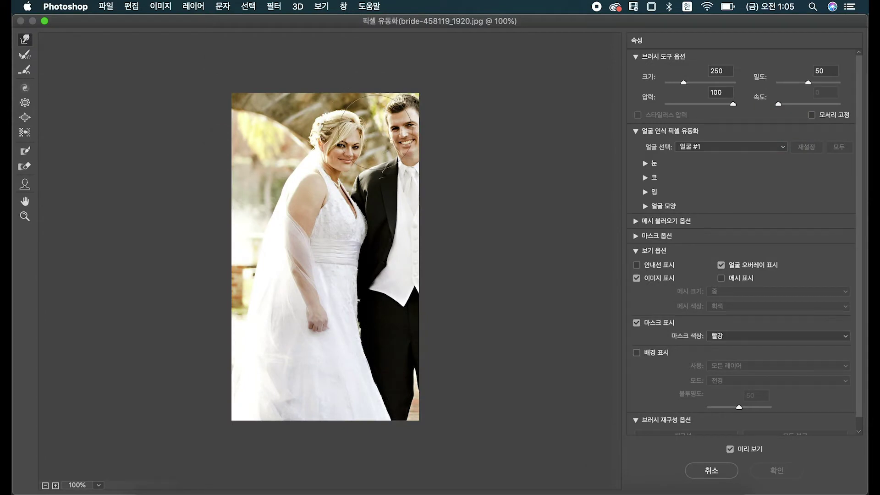
Try Forward Warp brush sizes of 125, 250, 200 and 300 over the bride's dress and arm
key(super+equal)
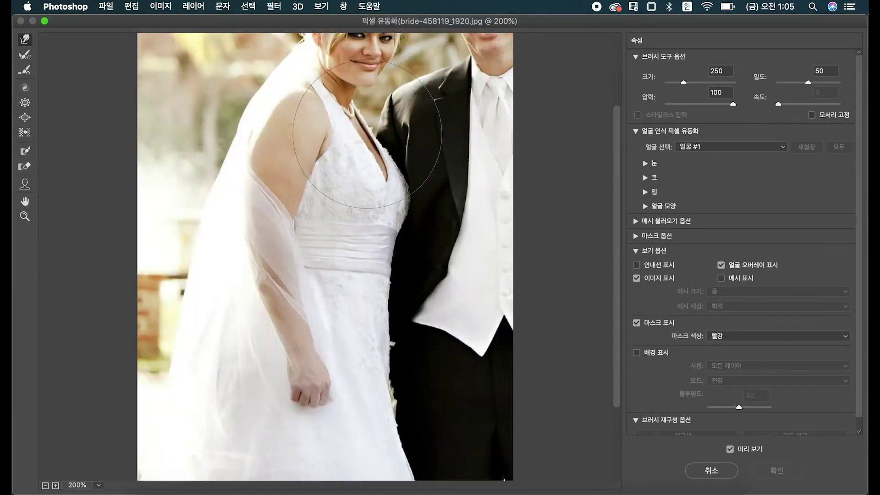
mouse_move(400, 196)
mouse_down()
mouse_move(396, 286)
mouse_move(389, 261)
mouse_up()
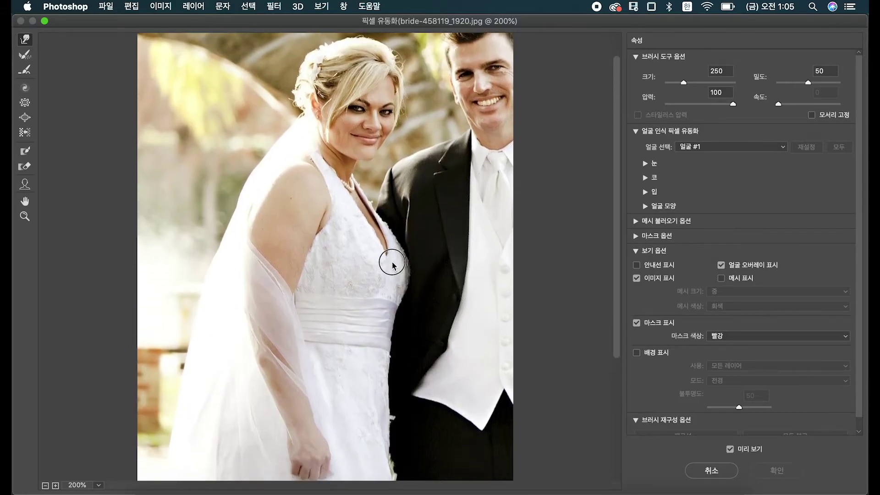
key(bracketleft)
key(bracketleft)
key(bracketleft)
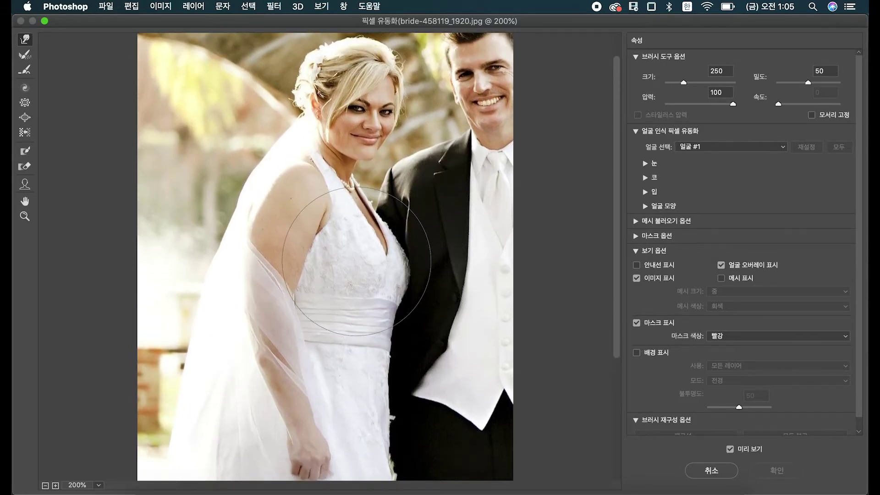
key(bracketleft)
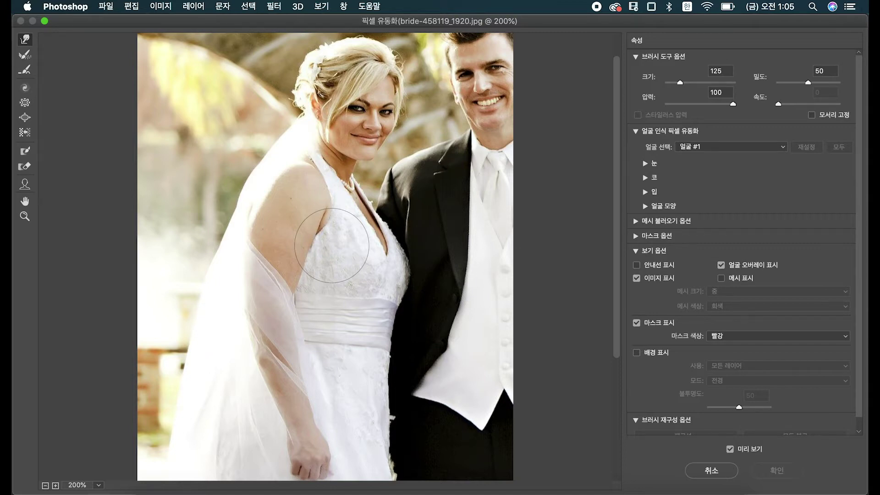
key(bracketright)
key(bracketright)
key(bracketright)
key(bracketright)
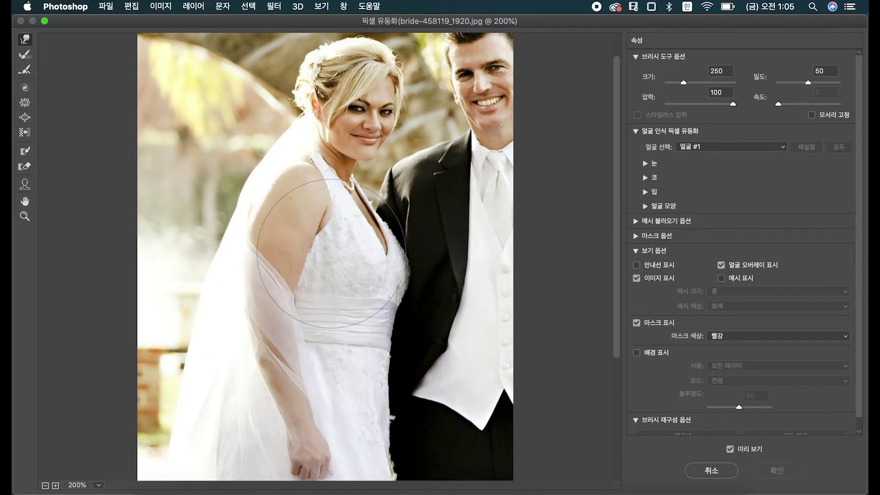
key(bracketleft)
key(bracketleft)
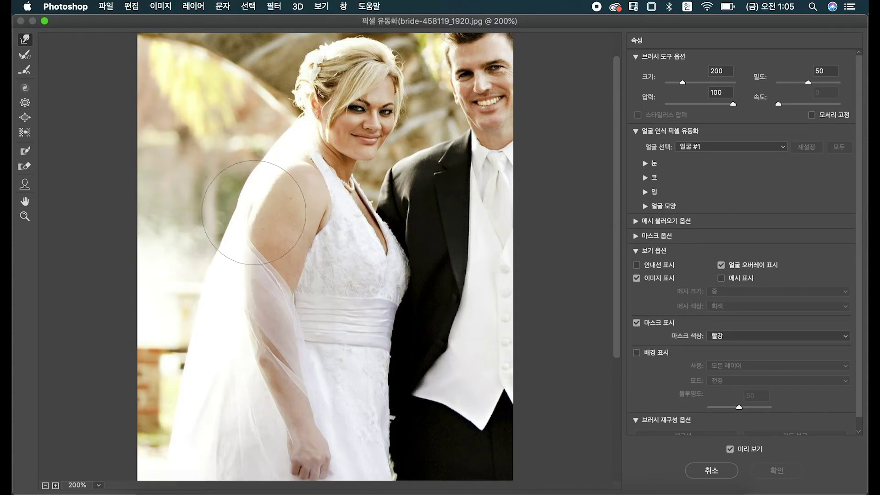
key(bracketright)
key(bracketright)
key(bracketright)
key(bracketright)
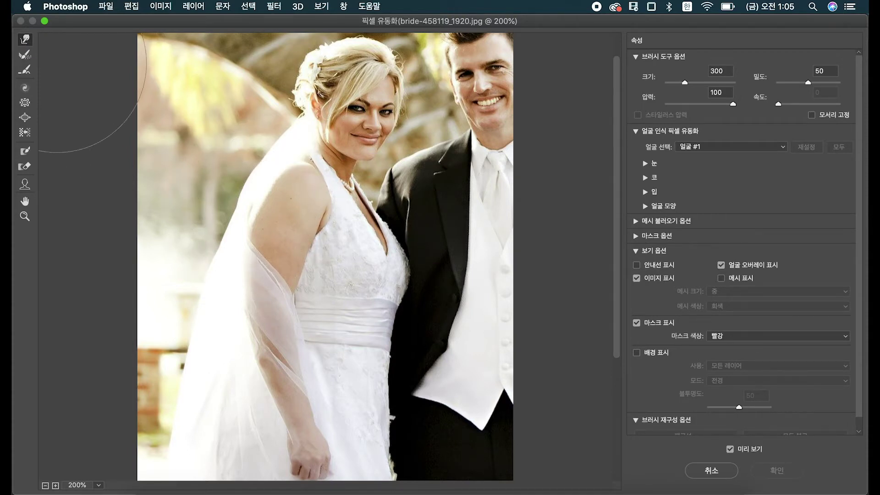
Set the warp brush size to 175 and push the outer edge of the bride's upper arm and shoulder inward
key(bracketleft)
key(bracketleft)
key(bracketleft)
key(bracketleft)
key(bracketleft)
mouse_move(249, 201)
mouse_down()
mouse_move(265, 197)
mouse_move(238, 240)
mouse_up()
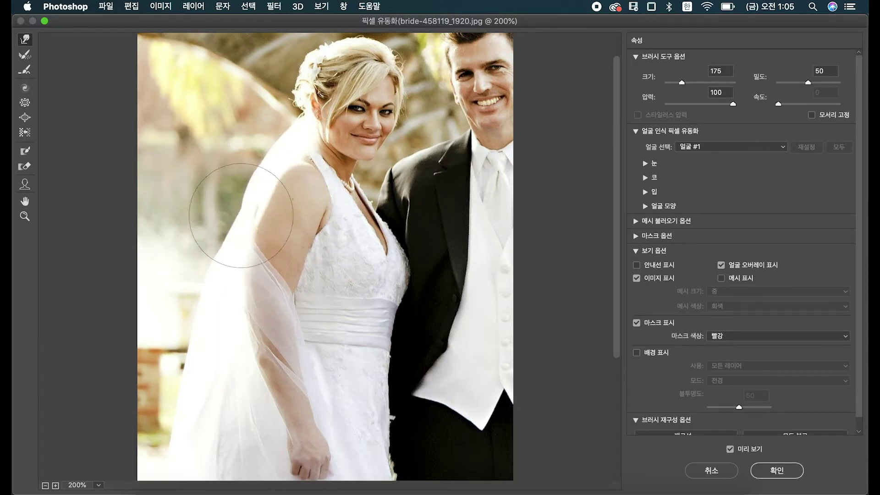
drag(244, 147, 270, 176)
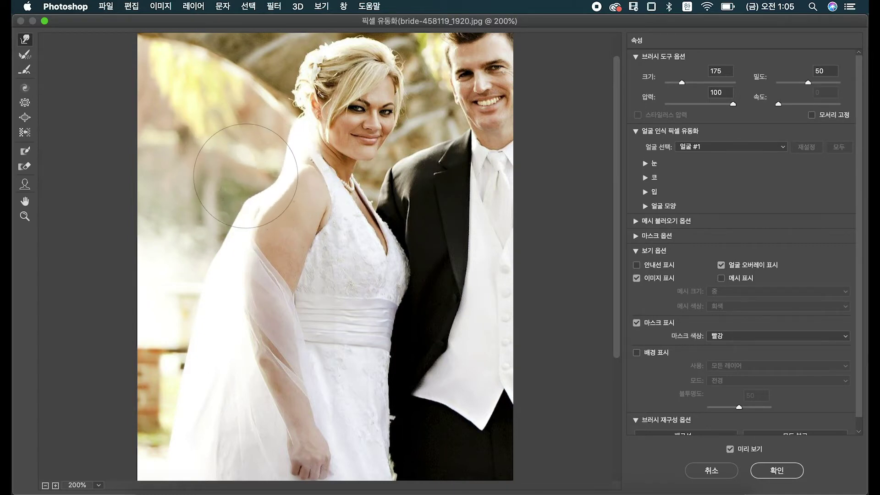
Slim the bride's upper arm with a warp brush of size 300, and touch up the shoulder edge with a smaller brush
key(bracketright)
key(bracketright)
key(bracketright)
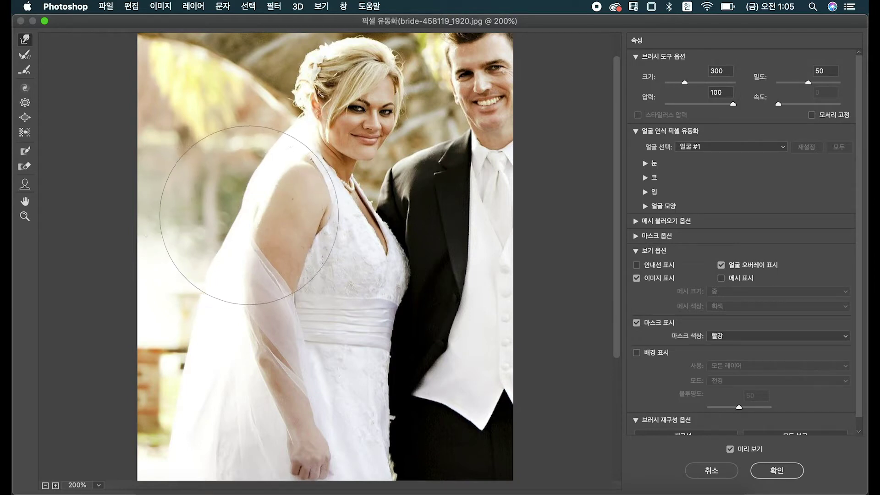
drag(247, 217, 257, 227)
key(bracketleft)
key(bracketleft)
key(bracketleft)
drag(268, 196, 273, 195)
Try pushing the bride's whole upper arm inward with the warp brush enlarged to 400
key(bracketleft)
key(bracketright)
key(bracketright)
key(bracketright)
key(bracketright)
key(bracketright)
key(bracketright)
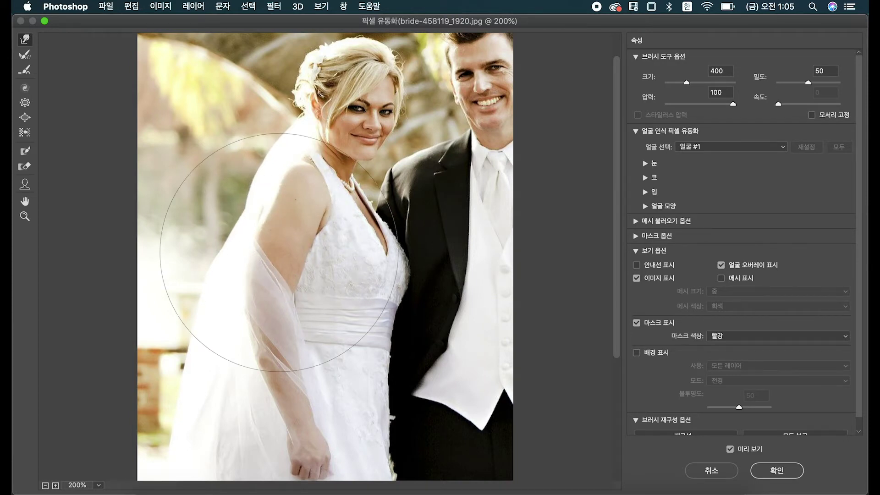
drag(247, 235, 269, 237)
key(super+alt+z)
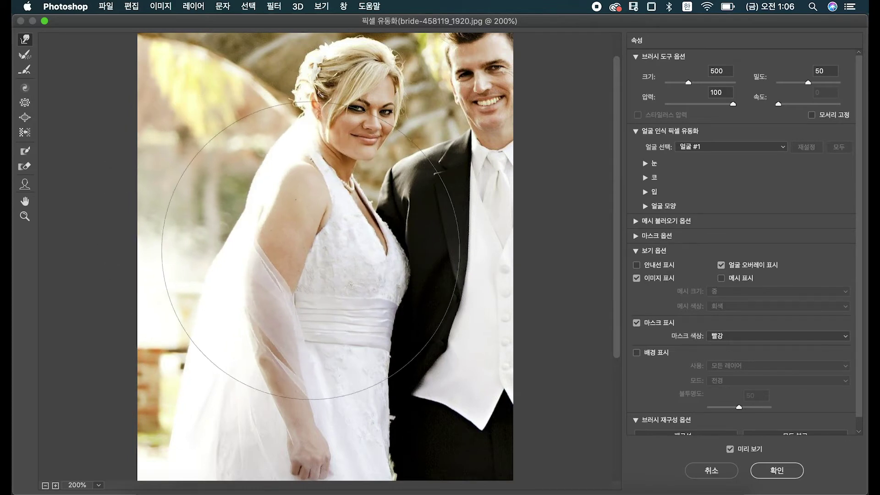
Reduce the warp brush size to 100 and push the inner and outer edges of the bride's upper arm inward
key(bracketleft)
key(bracketleft)
key(bracketleft)
key(bracketleft)
key(bracketleft)
key(bracketleft)
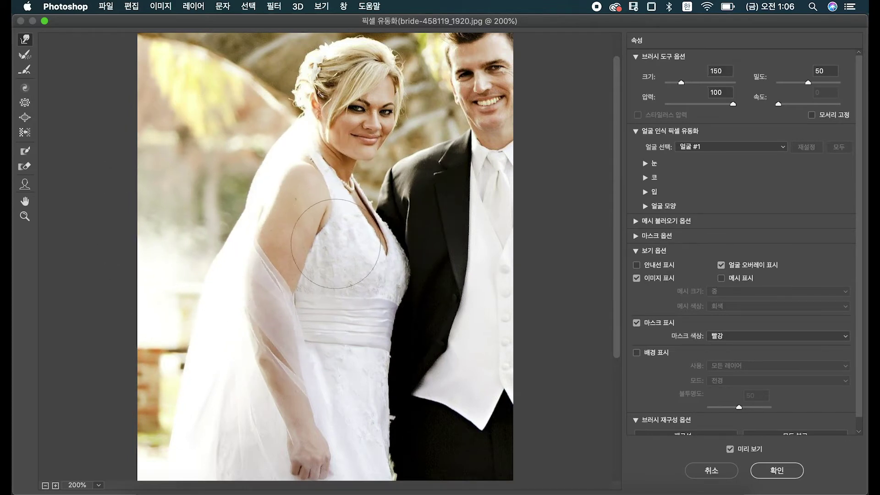
key(bracketleft)
mouse_move(321, 253)
mouse_down()
mouse_move(298, 278)
mouse_move(284, 268)
mouse_up()
drag(256, 241, 258, 242)
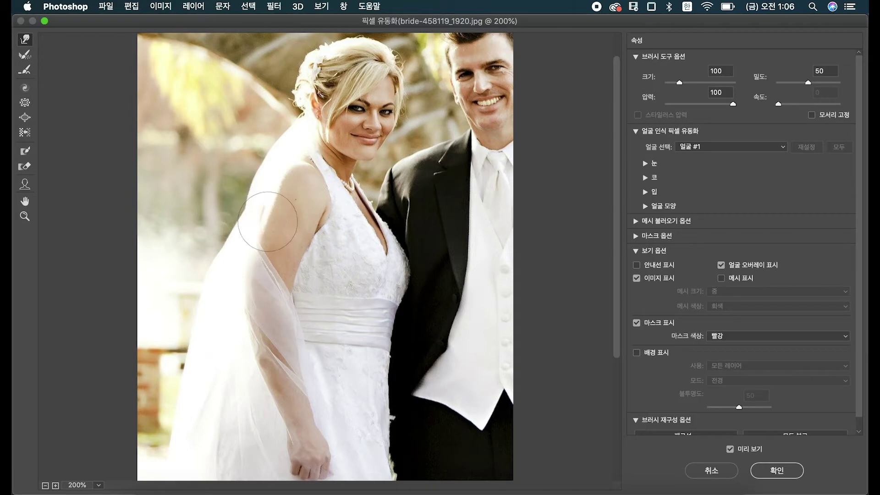
Refine the bride's arm edge at the top of the veil and along the dress up to the armpit at 400% zoom
click(259, 219)
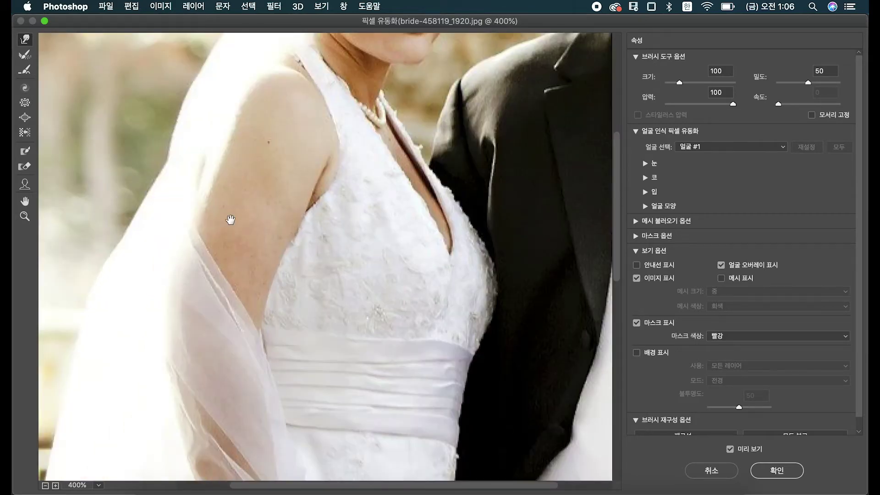
scroll(230, 220, up, 2)
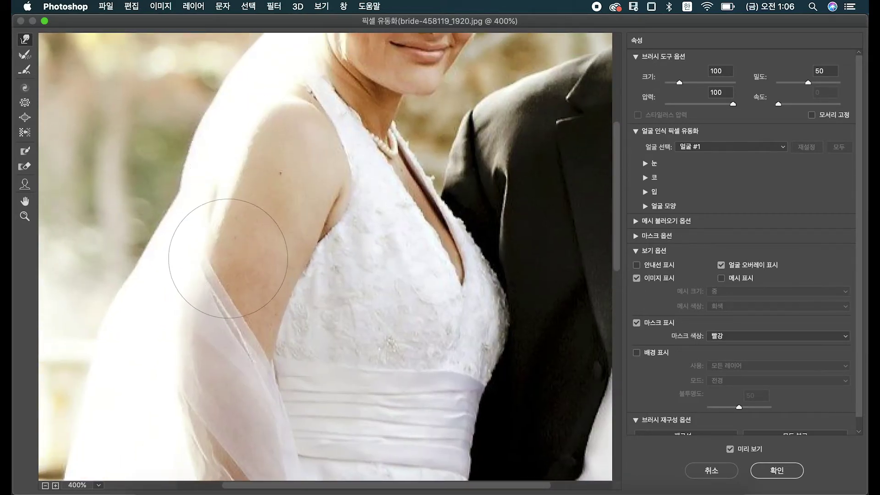
key(bracketleft)
key(bracketright)
drag(209, 255, 211, 265)
key(bracketright)
mouse_move(298, 325)
mouse_down()
mouse_move(290, 371)
mouse_move(320, 275)
mouse_move(314, 269)
mouse_move(331, 241)
mouse_move(324, 236)
mouse_move(338, 188)
mouse_up()
key(bracketleft)
key(bracketleft)
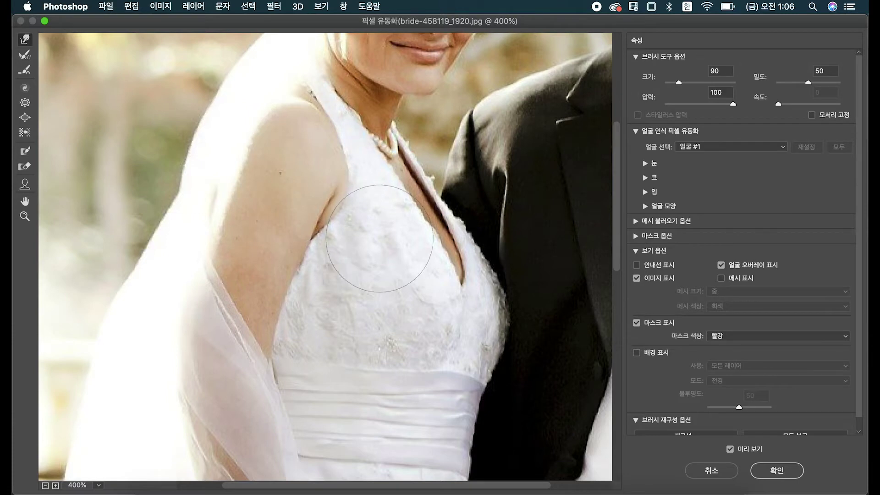
Nudge the inner edge of the bride's veiled forearm inward with a warp brush of size 200
mouse_move(284, 370)
mouse_down()
mouse_move(286, 356)
mouse_move(265, 370)
mouse_move(271, 192)
mouse_up()
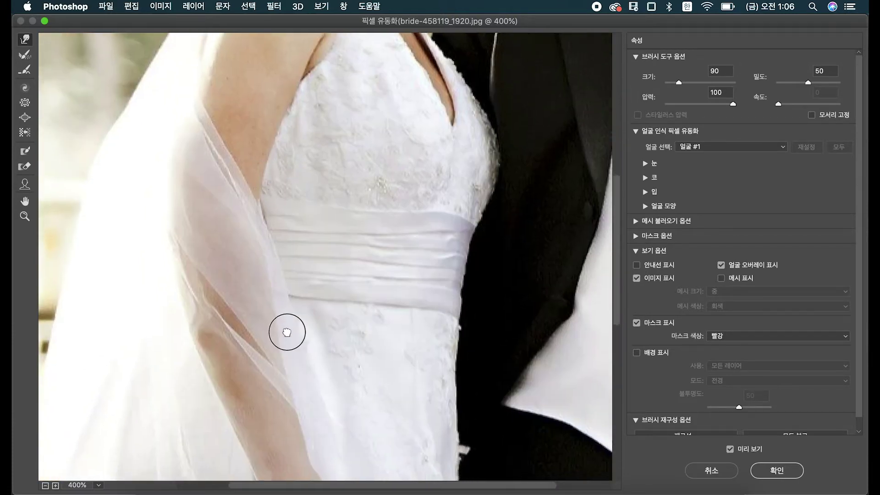
drag(284, 330, 249, 219)
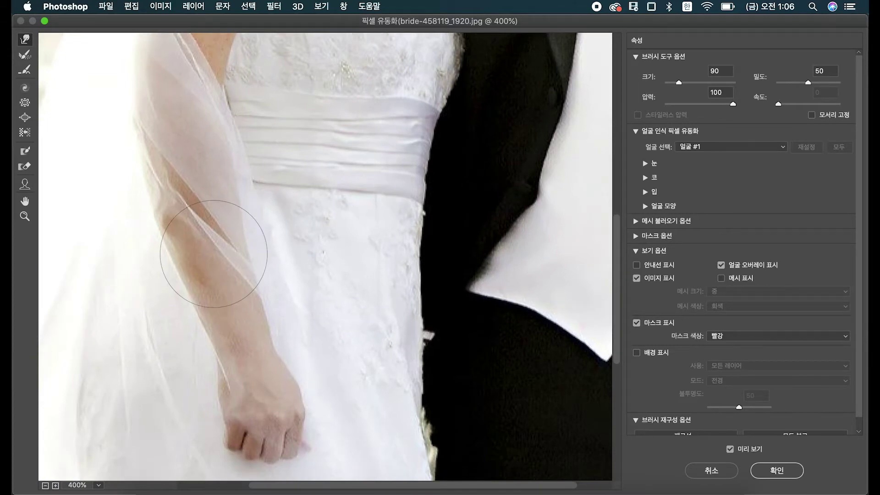
key(bracketright)
key(bracketright)
key(bracketright)
key(bracketright)
key(bracketright)
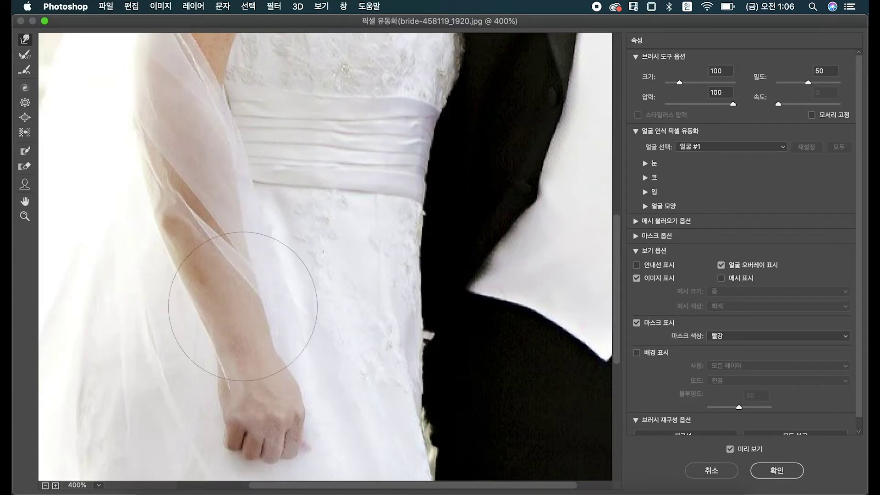
key(bracketleft)
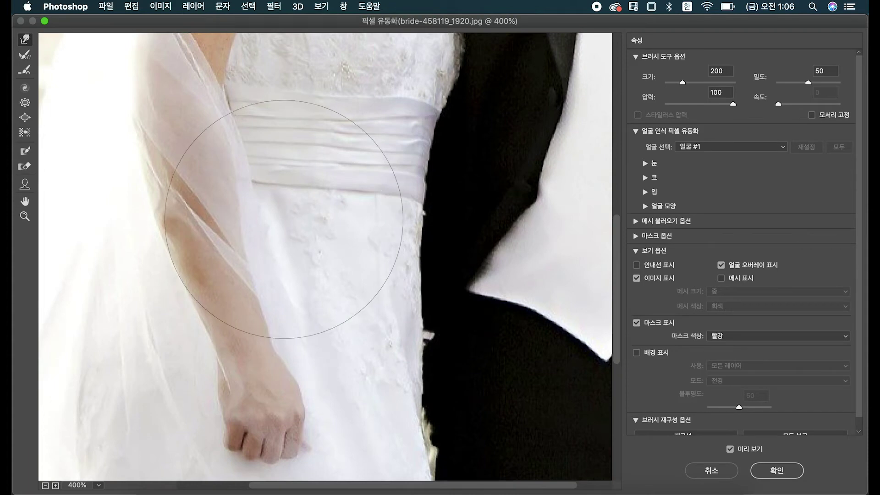
drag(273, 210, 269, 214)
Slim both edges of the bride's forearm toward the wrist, reducing the warp brush to size 100
key(bracketleft)
key(bracketleft)
mouse_move(305, 262)
mouse_down()
mouse_move(276, 269)
mouse_move(294, 299)
mouse_move(231, 321)
mouse_up()
key(bracketleft)
drag(193, 291, 173, 237)
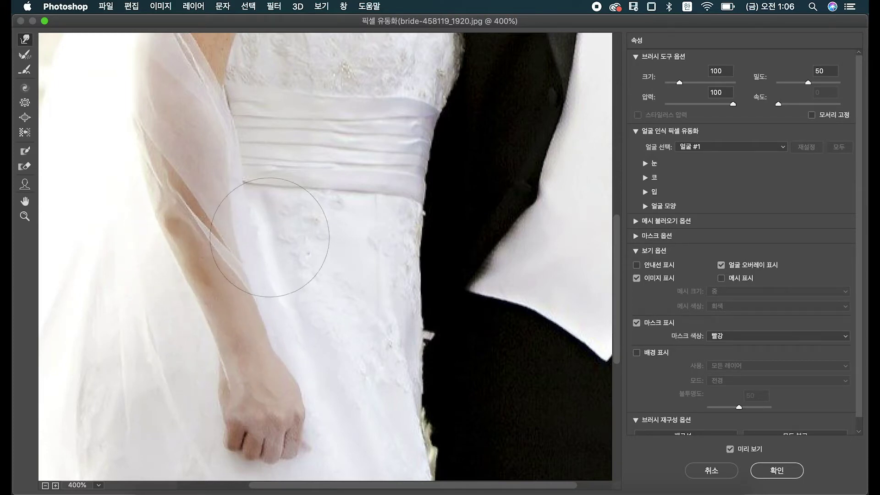
Touch up the waist edge beside the arm and the outer edge of the wrist with the size 100 warp brush
scroll(275, 318, up, 5)
drag(264, 260, 251, 261)
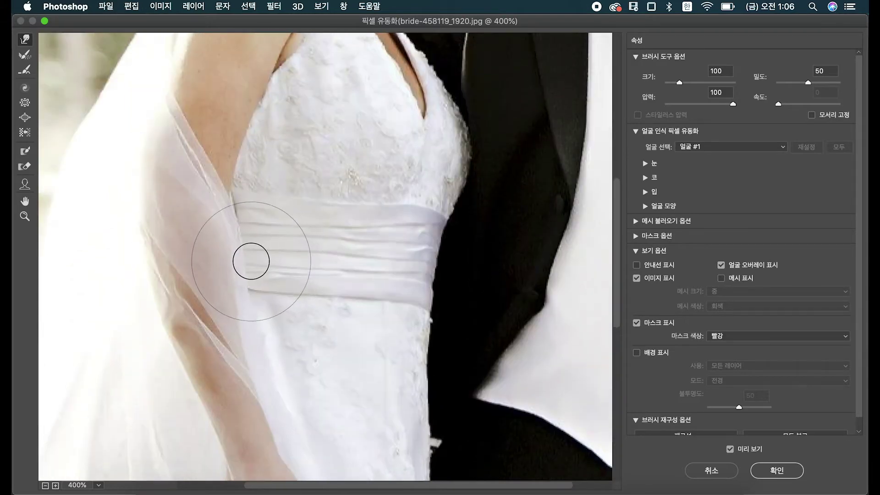
scroll(297, 341, down, 5)
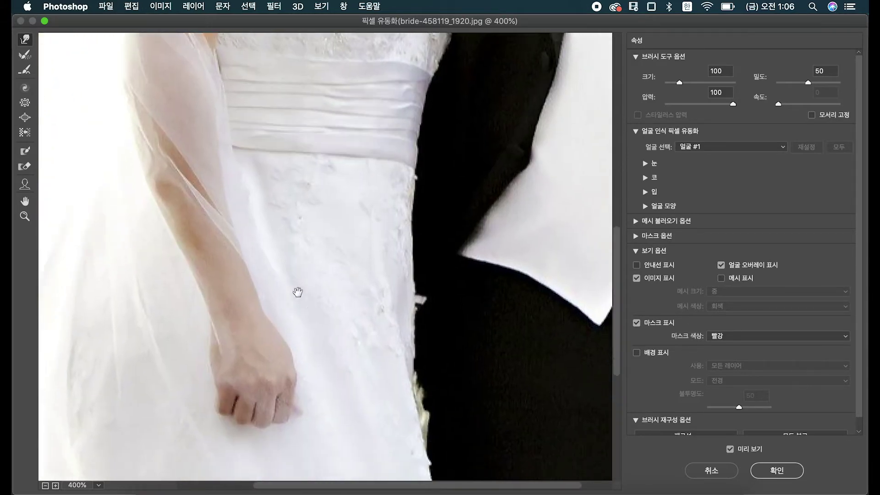
drag(291, 288, 284, 287)
mouse_move(190, 316)
mouse_down()
mouse_move(171, 314)
mouse_move(189, 349)
mouse_up()
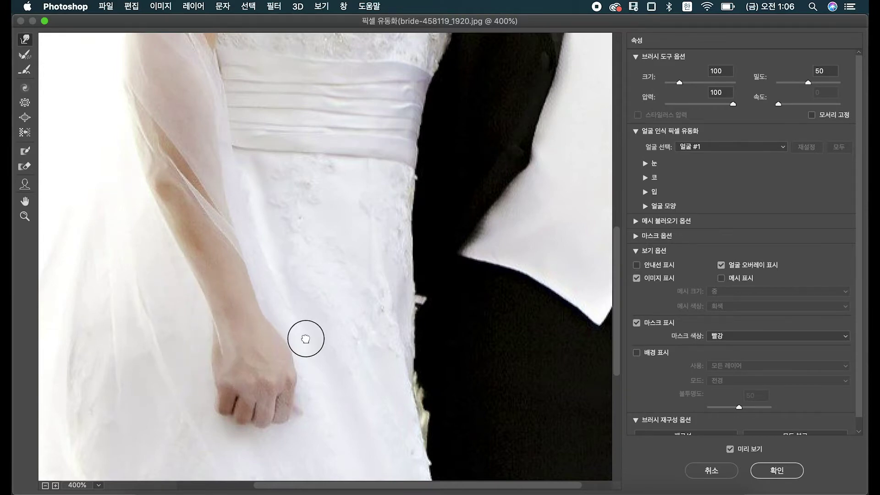
drag(305, 339, 301, 337)
Check the whole figure, and push the outer side of the veiled forearm inward with an enlarged warp brush at 200% zoom
scroll(309, 283, up, 5)
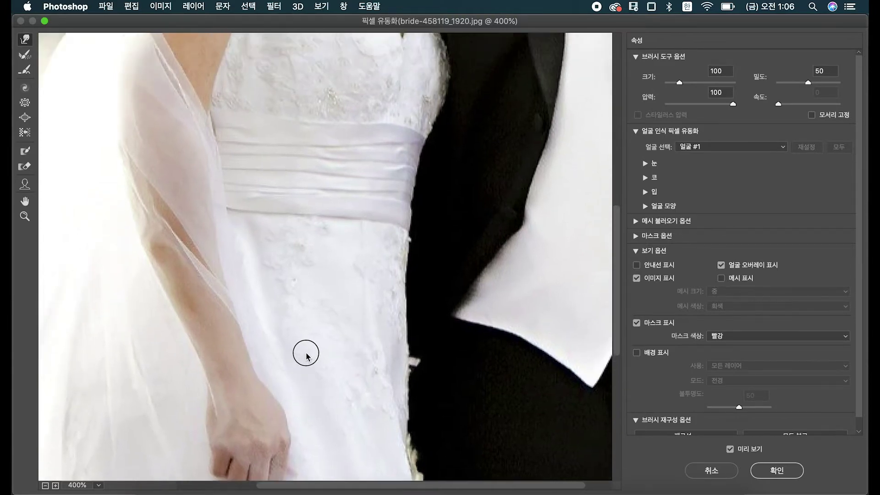
scroll(329, 303, up, 7)
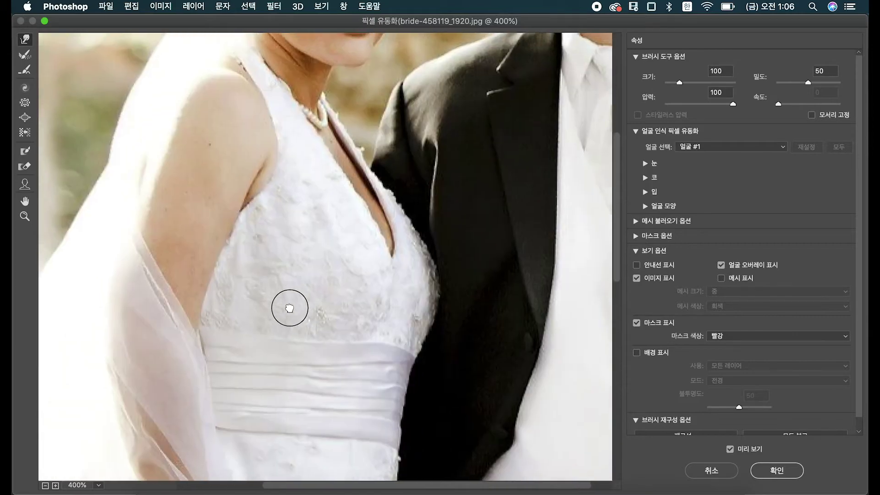
alt+click(288, 309)
alt+click(289, 309)
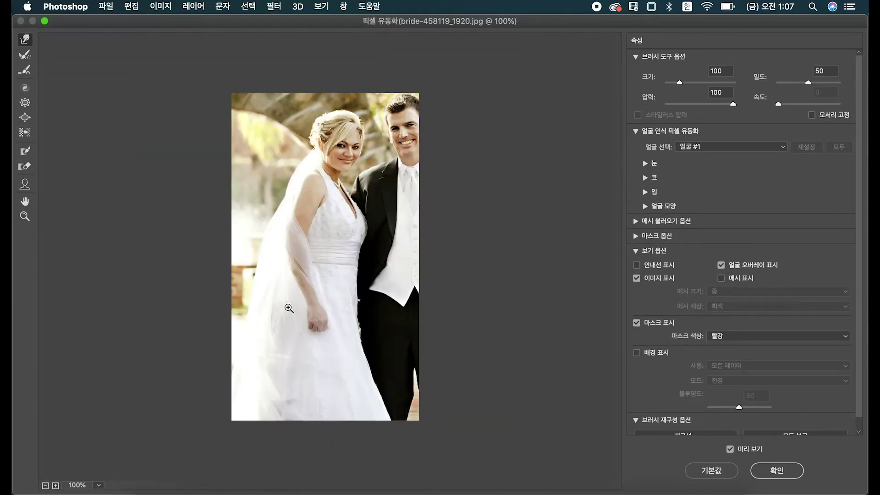
click(288, 308)
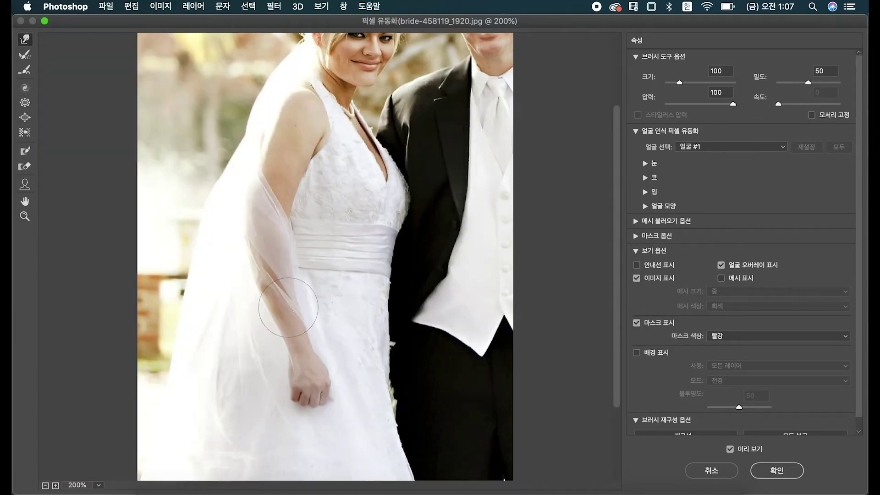
mouse_move(313, 293)
mouse_down()
mouse_move(281, 337)
mouse_move(316, 328)
mouse_up()
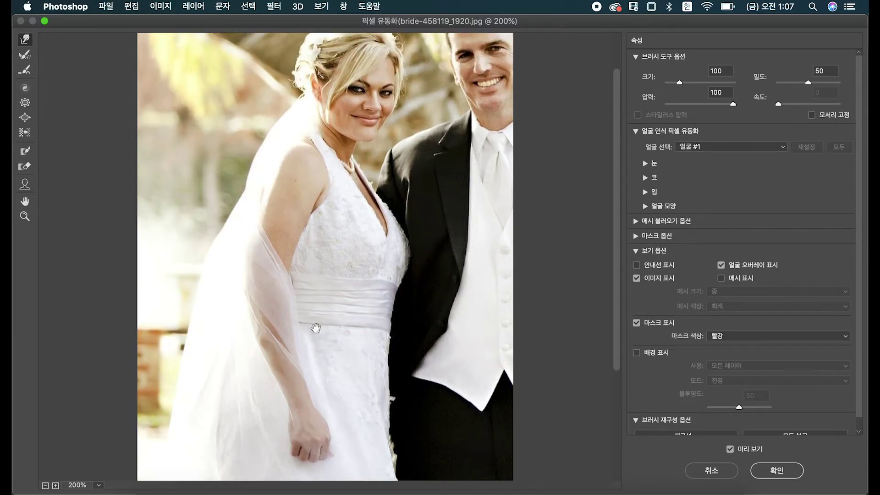
key(bracketright)
key(bracketright)
key(bracketright)
key(bracketright)
key(bracketright)
key(bracketright)
mouse_move(245, 347)
mouse_down()
mouse_move(252, 340)
mouse_move(254, 350)
mouse_up()
Set the warp brush size to 250 and push the bride's waist inward on the groom's side
key(bracketleft)
key(bracketleft)
key(bracketleft)
key(bracketleft)
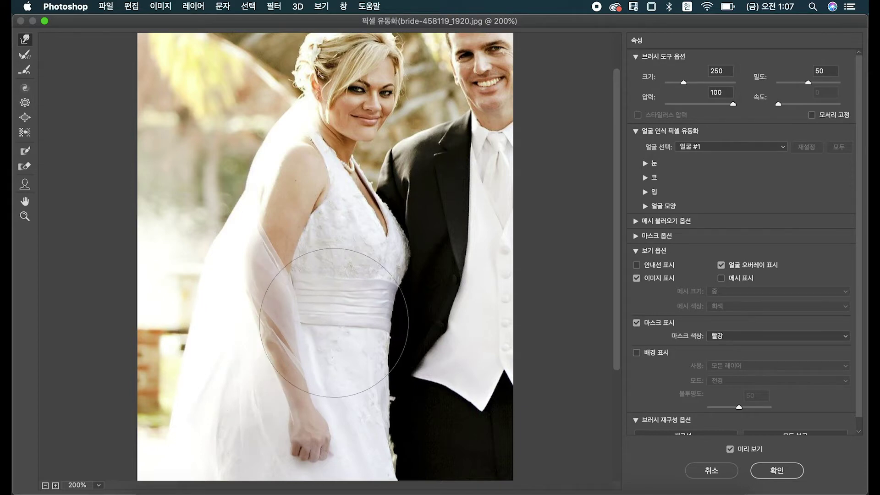
key(bracketright)
key(bracketright)
key(bracketright)
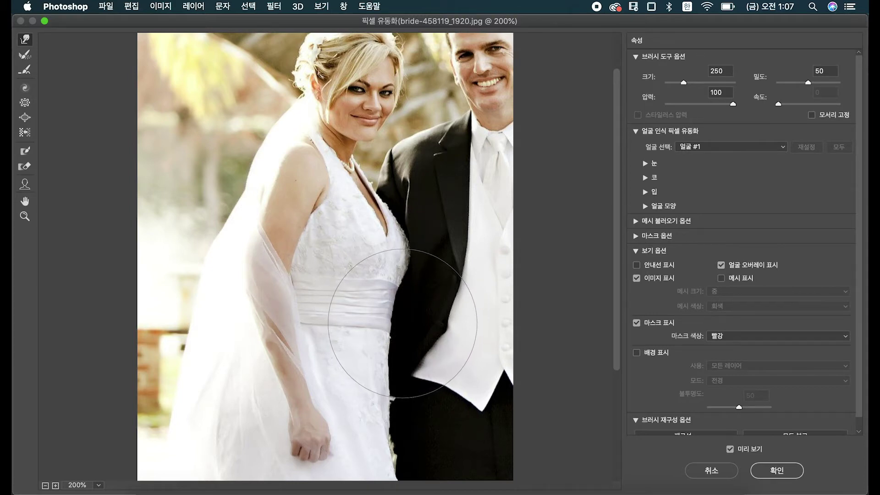
mouse_move(394, 324)
mouse_down()
mouse_move(379, 330)
mouse_move(383, 383)
mouse_move(382, 375)
mouse_up()
Reshape the dress edge between the waist and bust with a warp brush of size 150
key(bracketleft)
key(bracketleft)
key(bracketleft)
mouse_move(385, 304)
mouse_down()
mouse_move(377, 298)
mouse_move(393, 314)
mouse_move(385, 320)
mouse_move(414, 302)
mouse_up()
scroll(428, 298, down, 5)
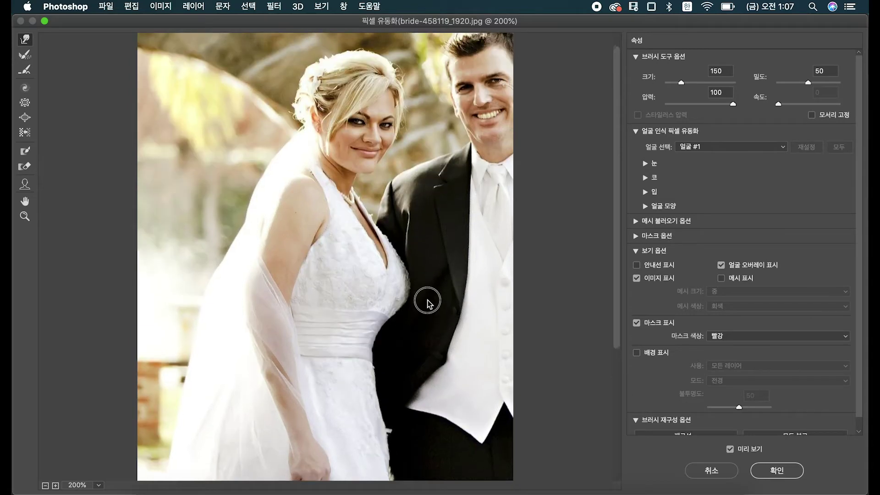
scroll(424, 183, up, 6)
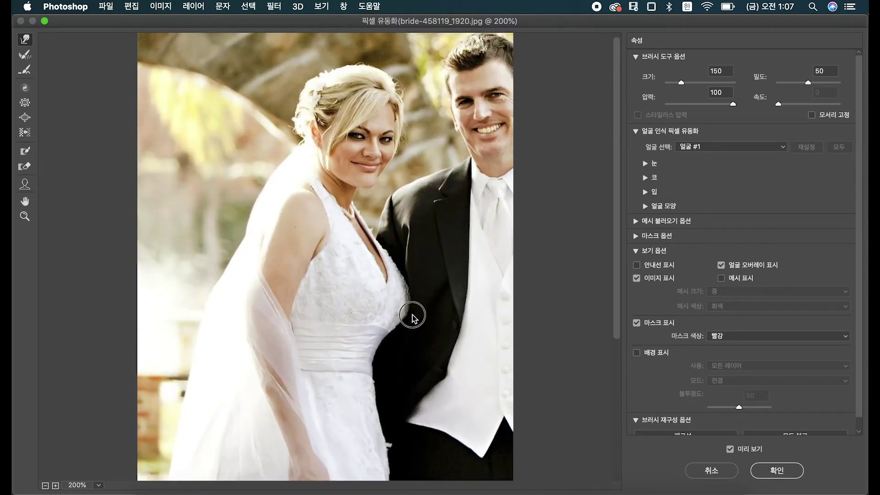
Enlarge the warp brush and push the bride's bust edge inward, away from the groom's jacket
key(bracketright)
key(bracketright)
key(bracketright)
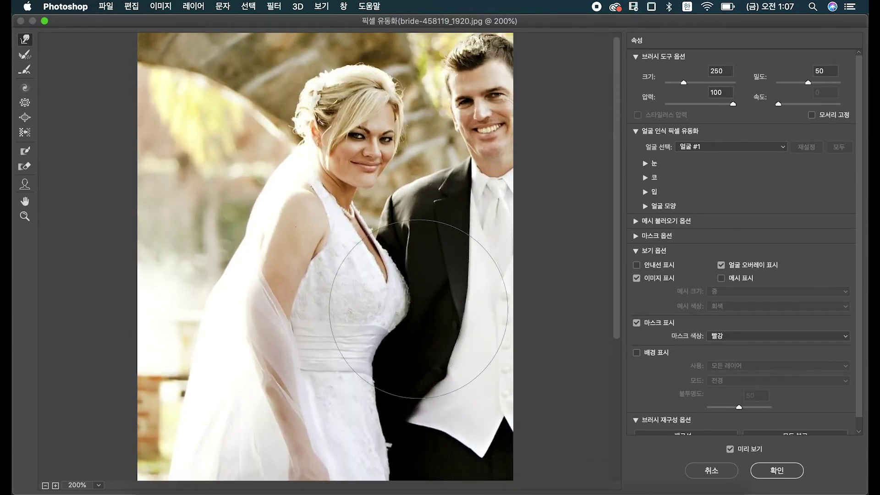
mouse_move(407, 295)
mouse_down()
mouse_move(403, 274)
mouse_move(393, 285)
mouse_move(389, 324)
mouse_move(373, 304)
mouse_up()
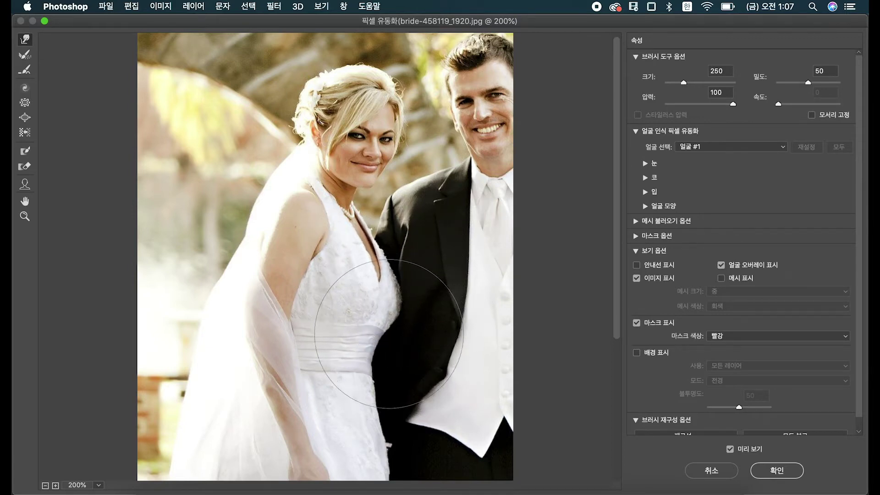
Try the Pucker tool at size 200 near the bust, and expand the bust with the Bloat tool at size 250
click(28, 102)
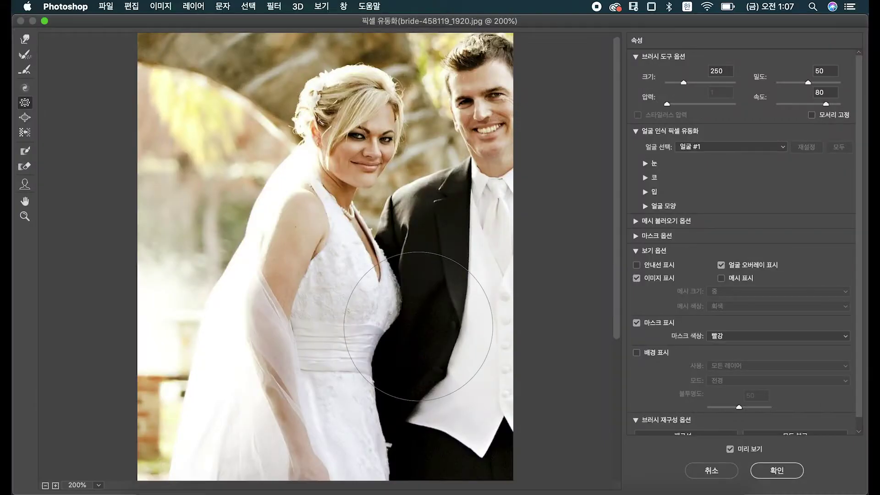
key(bracketleft)
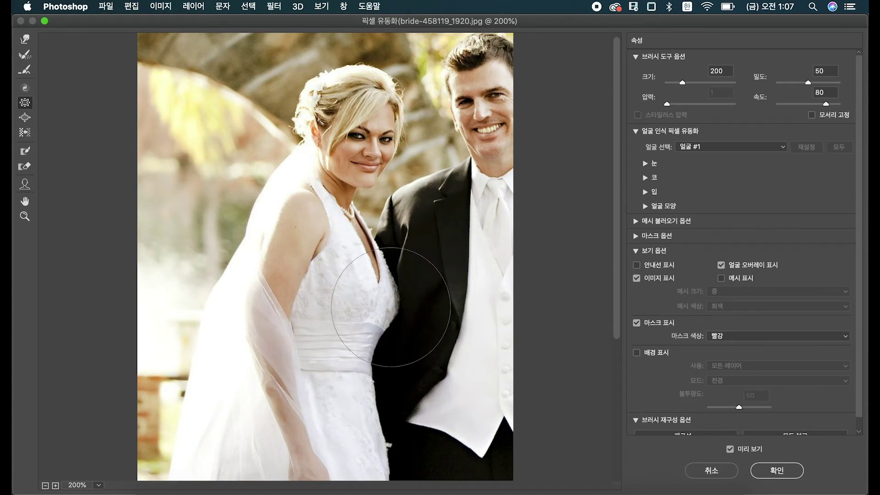
click(25, 117)
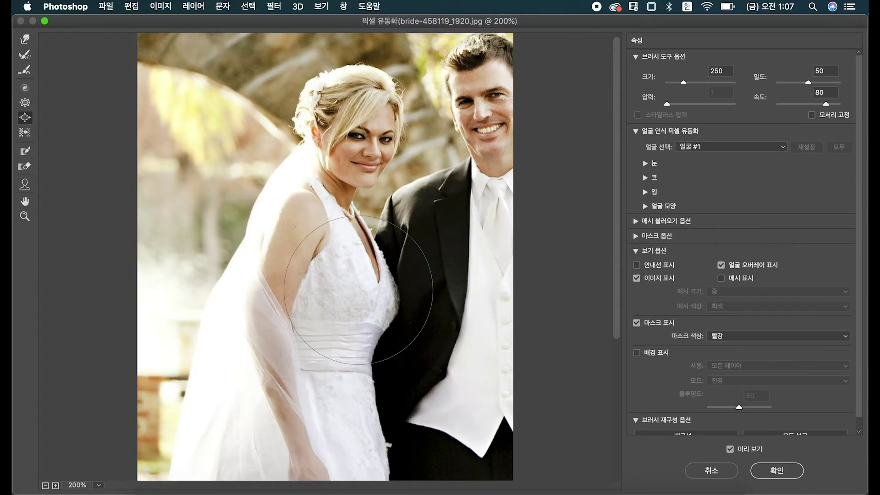
drag(358, 290, 387, 291)
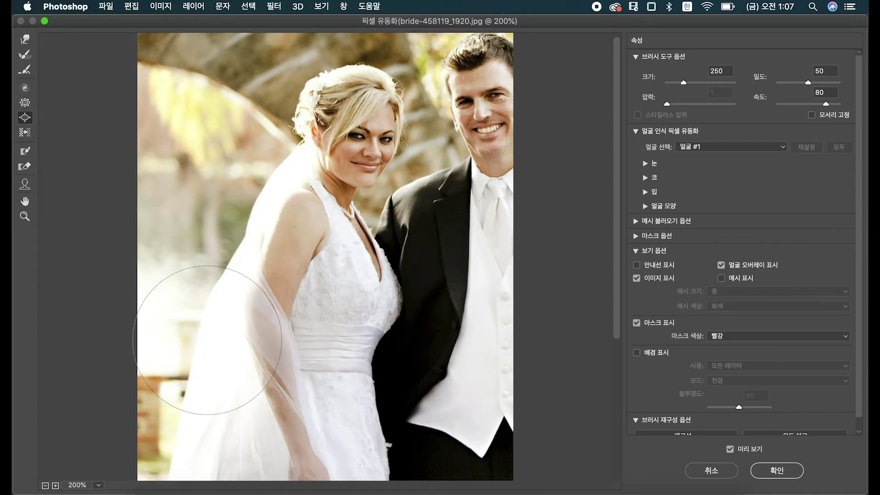
Reduce the Bloat brush size to 100
key(bracketleft)
key(bracketleft)
key(bracketleft)
key(bracketleft)
key(bracketleft)
key(bracketleft)
key(bracketleft)
key(bracketleft)
key(bracketleft)
key(bracketleft)
key(bracketleft)
key(bracketleft)
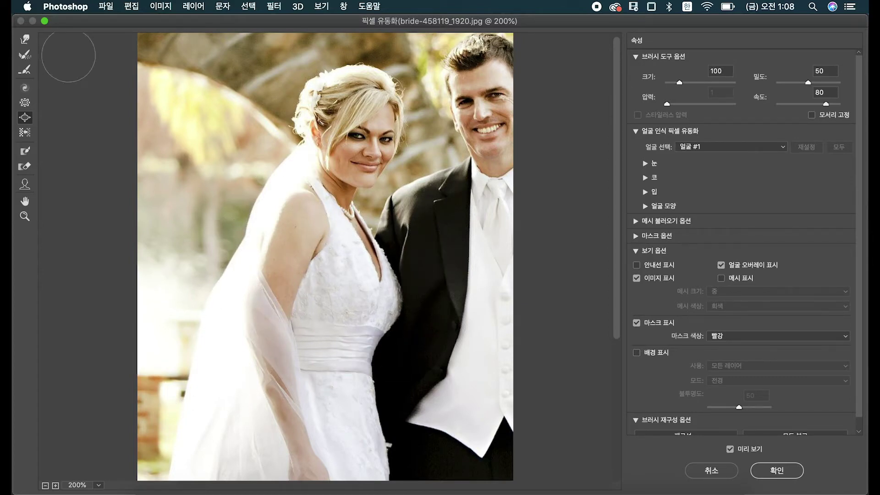
Lower the top of the bride's shoulder using the Forward Warp tool with a brush of size 100
click(25, 39)
key(bracketleft)
key(bracketleft)
key(bracketleft)
key(bracketleft)
key(bracketleft)
key(bracketleft)
scroll(440, 229, down, 5)
scroll(442, 226, up, 4)
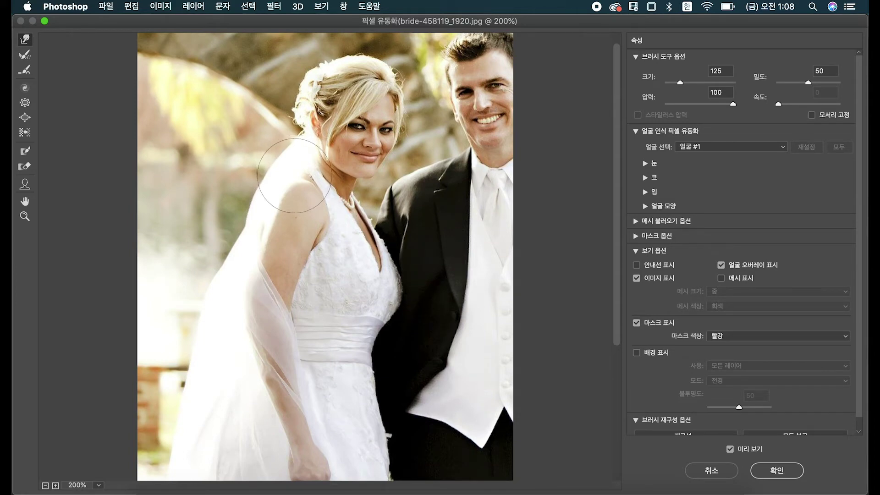
key(bracketleft)
key(bracketleft)
key(bracketleft)
key(bracketright)
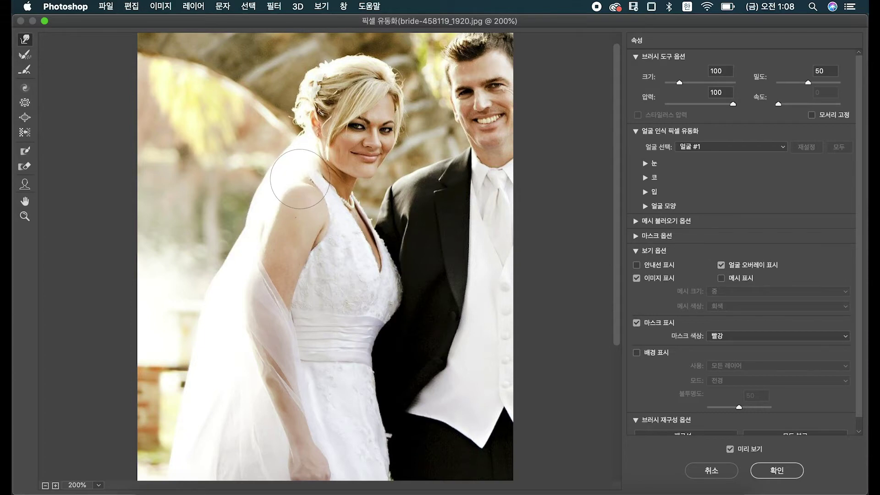
mouse_move(299, 171)
mouse_down()
mouse_move(287, 194)
mouse_move(301, 194)
mouse_up()
Refine the bride's shoulder with the warp brush at size 90, and enlarge the brush to 125 for the arm and veil
key(bracketleft)
key(bracketleft)
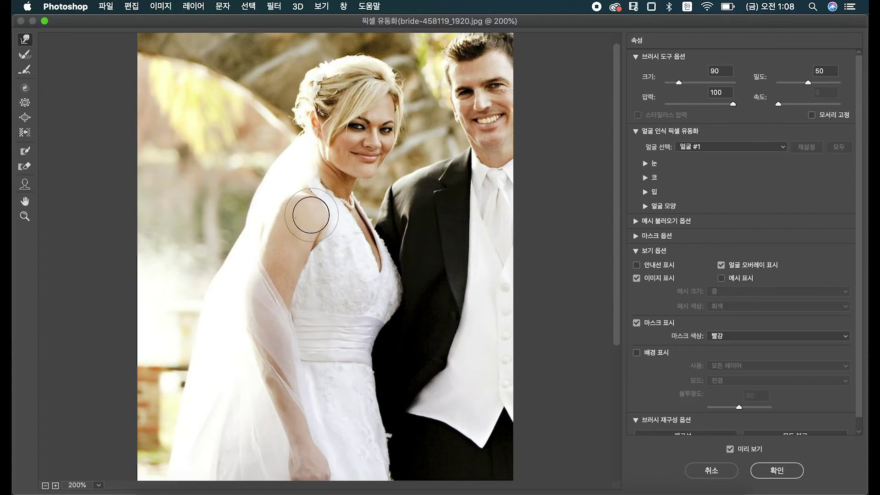
key(bracketright)
key(bracketright)
key(bracketright)
key(bracketright)
key(bracketright)
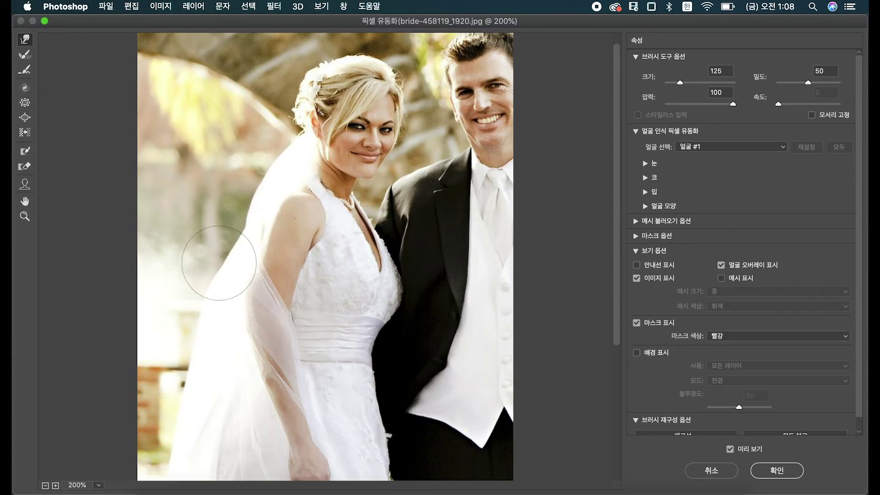
Reduce the warp brush and nudge the edge at the base of the bride's neck inward
key(bracketleft)
key(bracketleft)
key(bracketleft)
drag(358, 189, 352, 184)
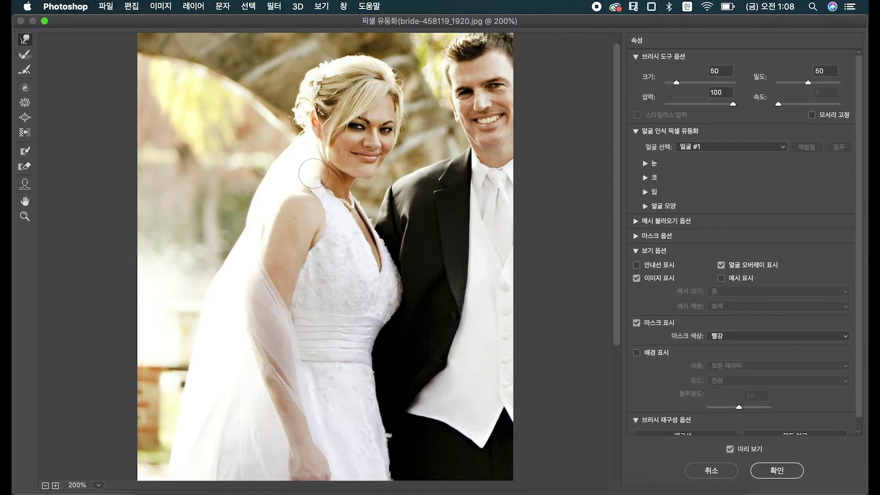
Refine the bride's neck and jawline using the Forward Warp tool with a brush of size 50
key(bracketright)
key(bracketright)
key(bracketright)
key(bracketright)
key(bracketright)
key(bracketleft)
key(bracketleft)
key(super+equal)
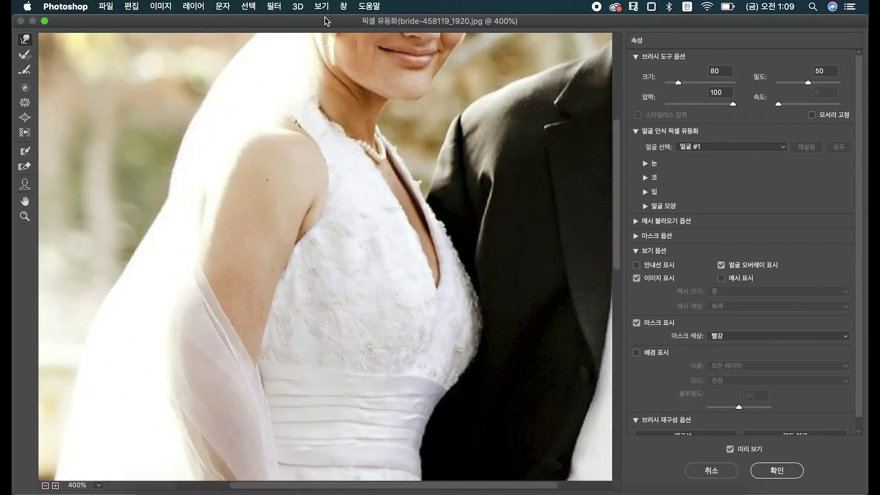
scroll(304, 304, up, 10)
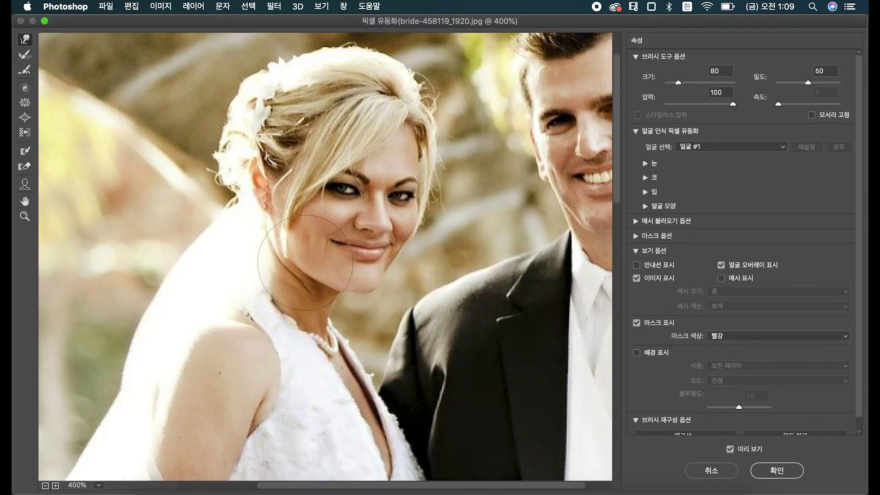
key(bracketleft)
key(bracketleft)
key(bracketleft)
mouse_move(298, 267)
mouse_down()
mouse_move(313, 262)
mouse_move(328, 280)
mouse_move(271, 240)
mouse_move(282, 254)
mouse_up()
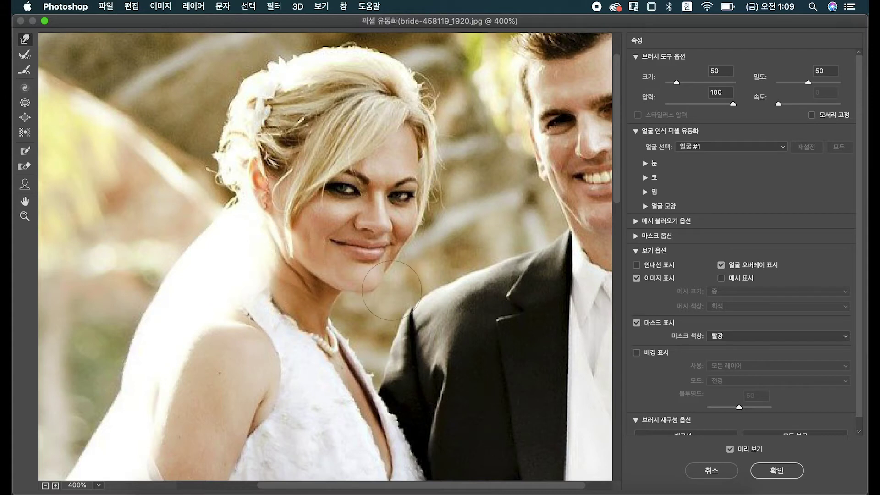
mouse_move(384, 292)
mouse_down()
mouse_move(379, 298)
mouse_move(328, 289)
mouse_move(309, 268)
mouse_up()
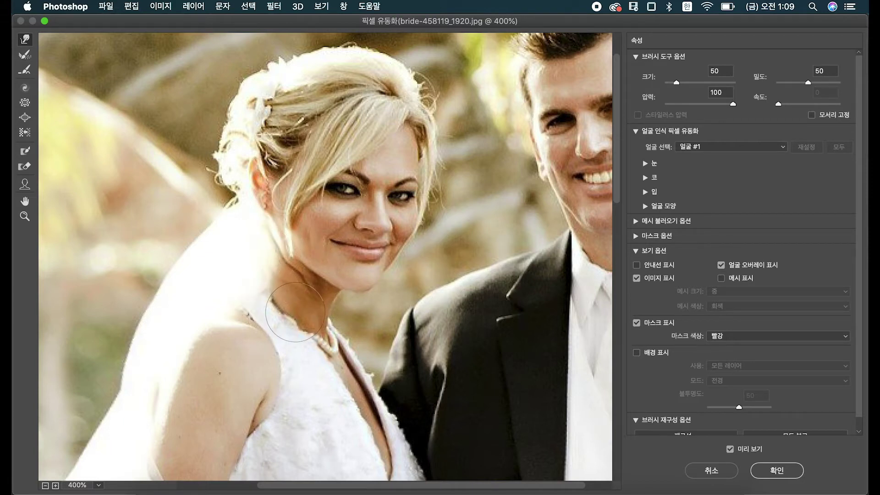
Check the whole retouched area at 100% zoom and apply the Liquify changes to the duplicated layer
alt+super+click(296, 313)
alt+super+click(296, 313)
alt+super+click(296, 313)
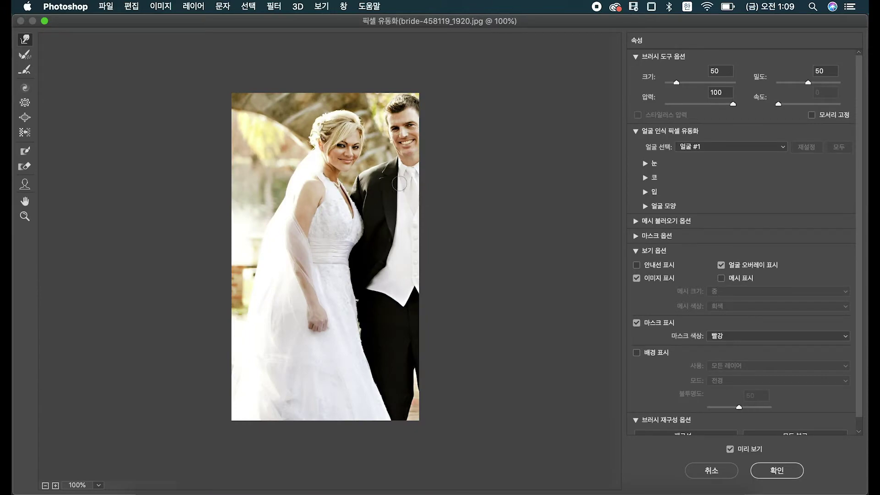
key(Return)
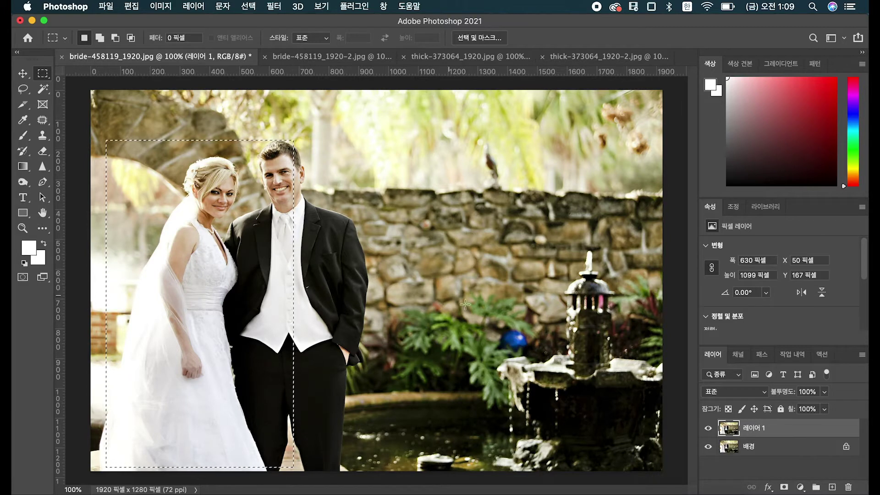
Compare the liquified layer with the original by repeatedly isolating and restoring the visibility of the background layer
alt+click(708, 446)
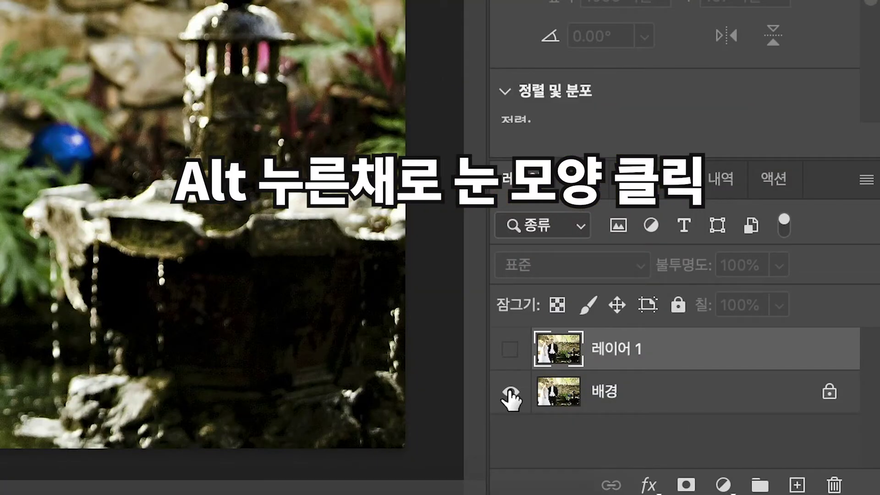
alt+click(707, 446)
alt+click(708, 446)
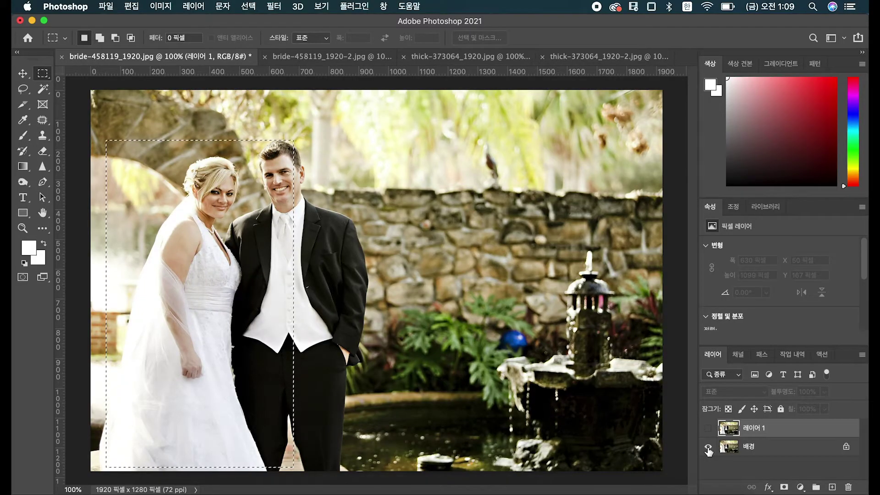
alt+click(708, 447)
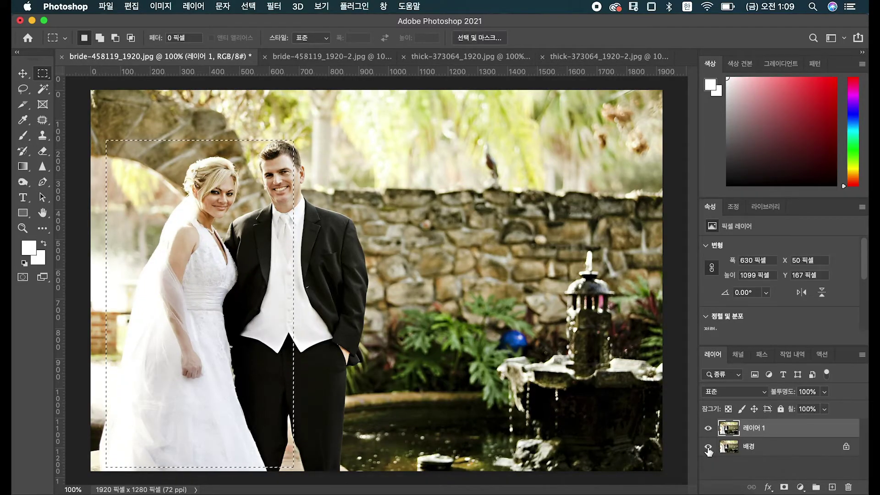
alt+click(708, 448)
alt+click(709, 448)
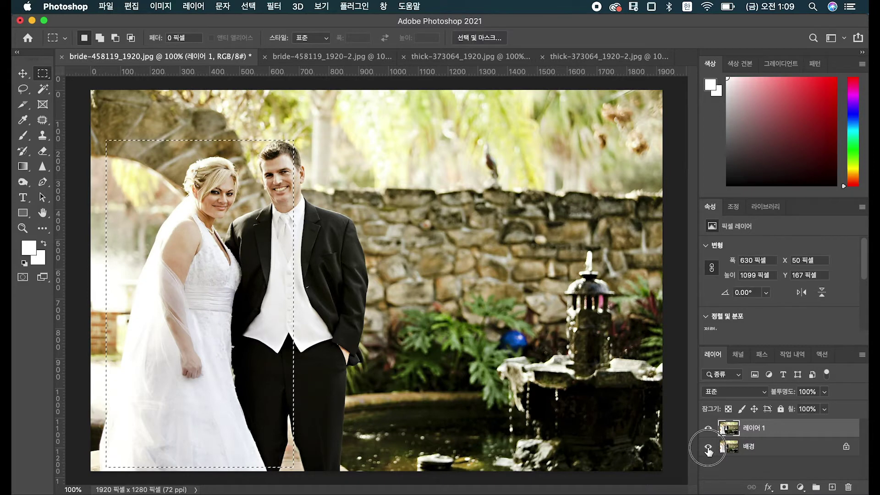
alt+click(708, 448)
alt+click(708, 448)
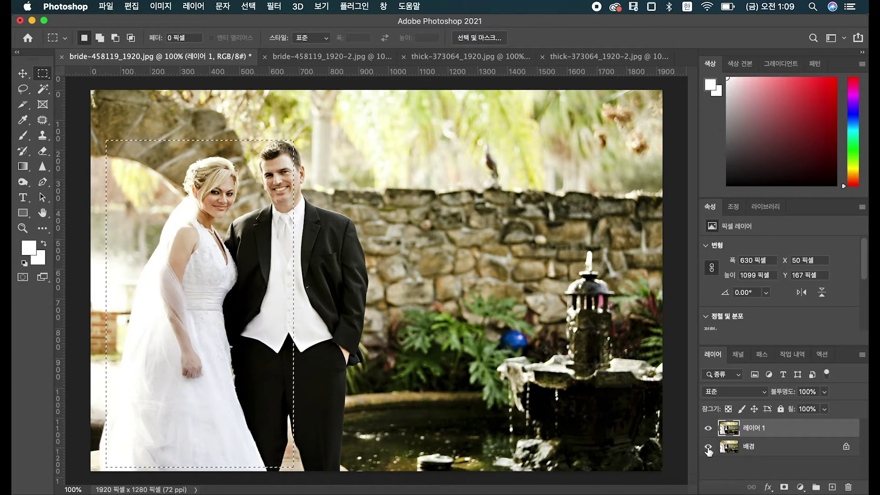
alt+click(708, 448)
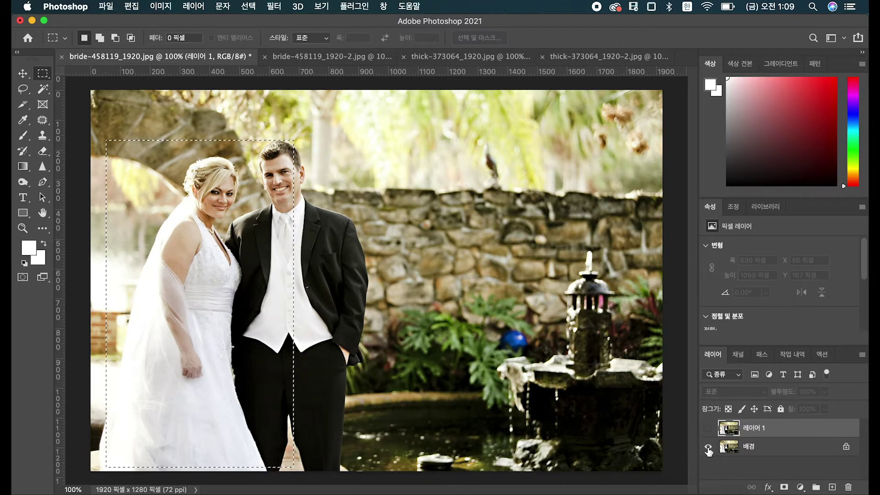
alt+click(708, 448)
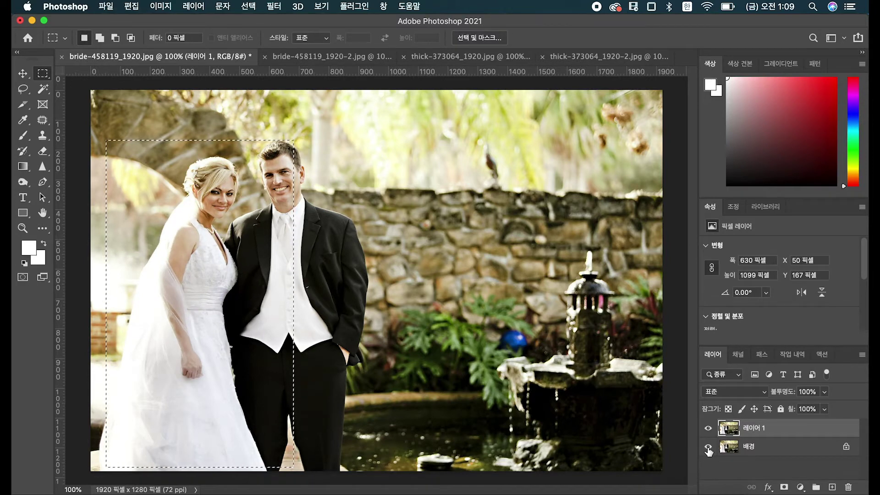
alt+click(708, 449)
alt+click(708, 448)
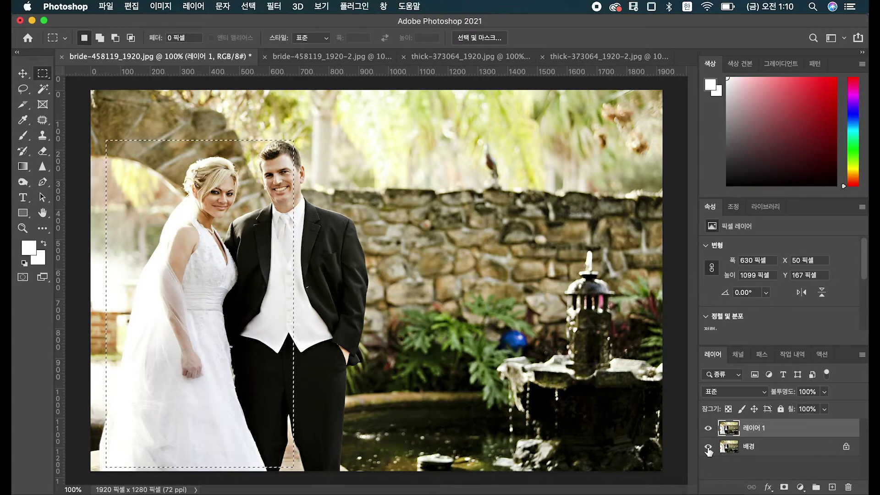
alt+click(708, 448)
alt+click(708, 448)
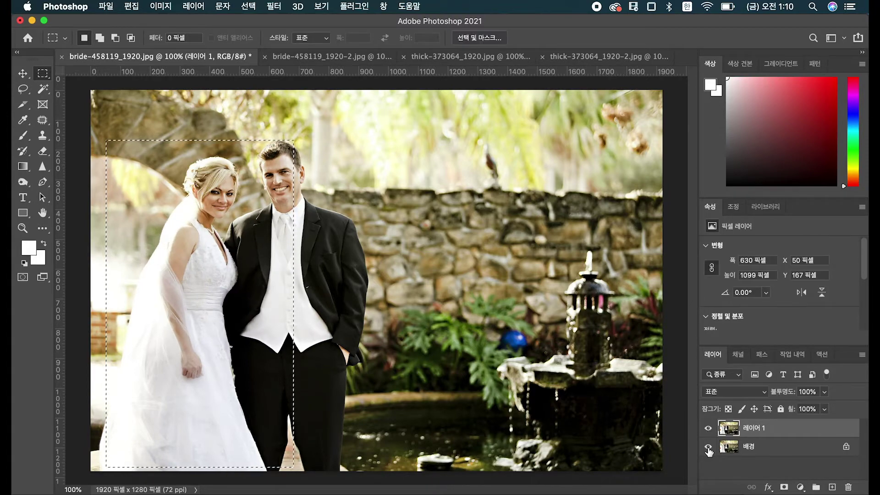
Retouch the dark crease on the bride's neck with the Healing Brush, sampling nearby neck skin
scroll(352, 325, up, 5)
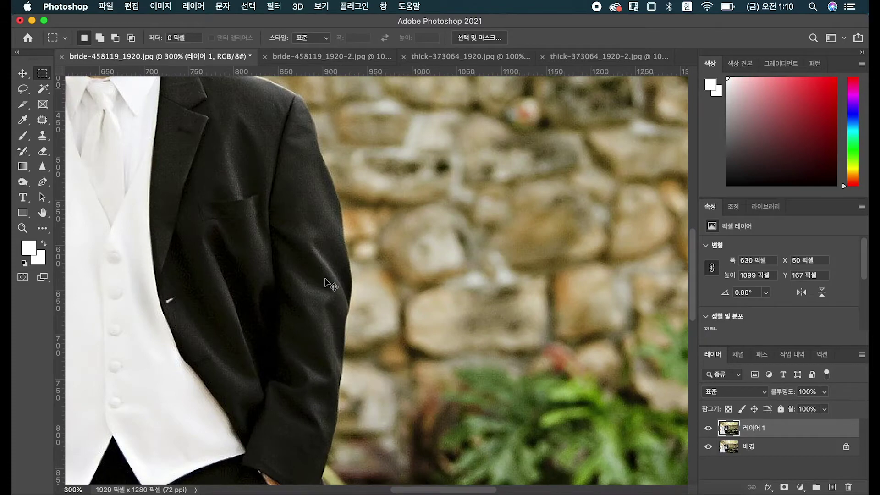
drag(237, 236, 645, 375)
drag(167, 206, 509, 371)
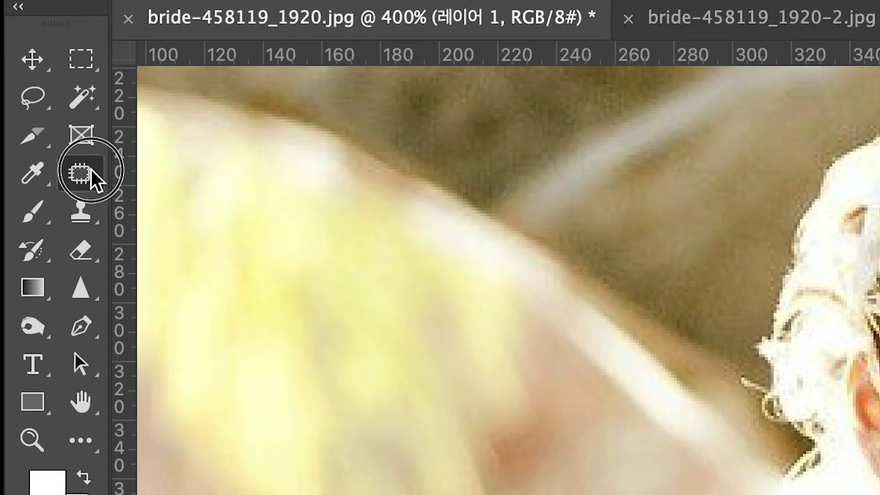
right_click(45, 122)
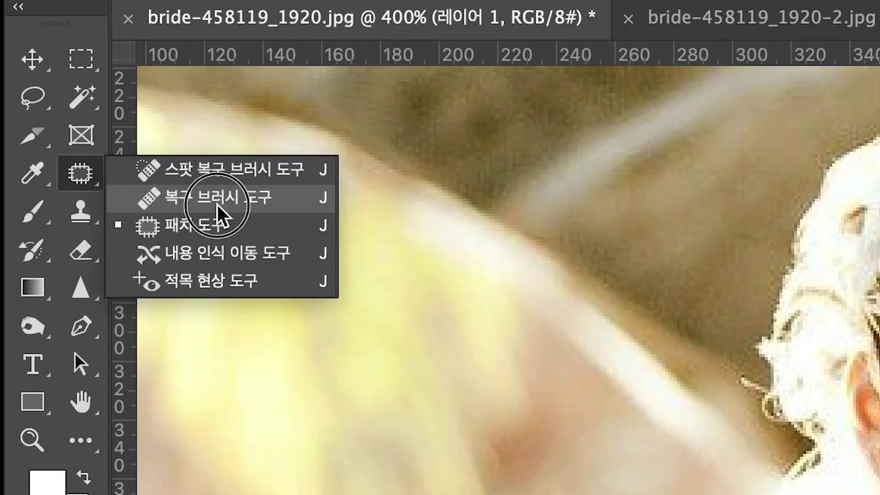
click(247, 204)
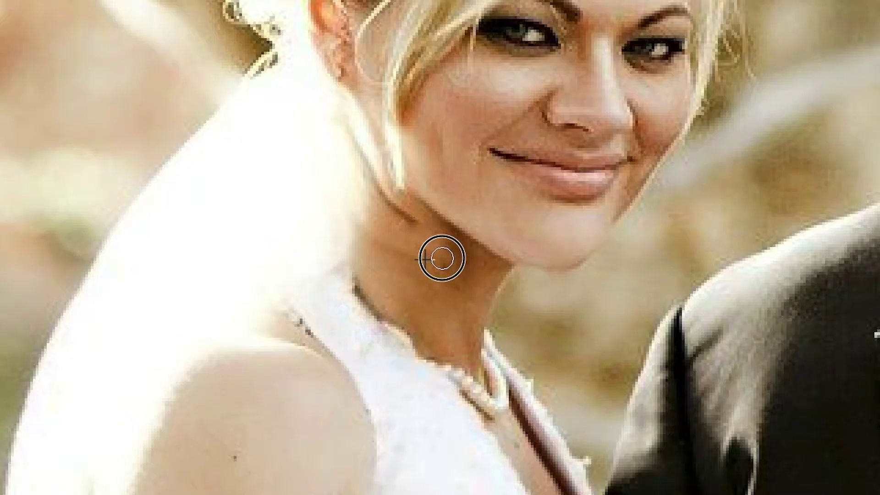
alt+click(398, 241)
drag(431, 259, 448, 277)
click(383, 274)
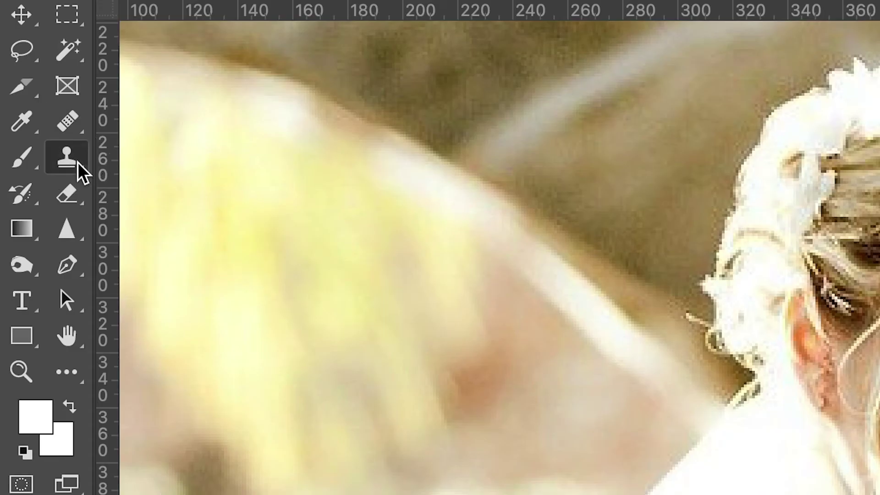
Soften the bride's neck crease with the Clone Stamp at brush size 15 and 49% opacity, sampling adjacent skin
click(44, 136)
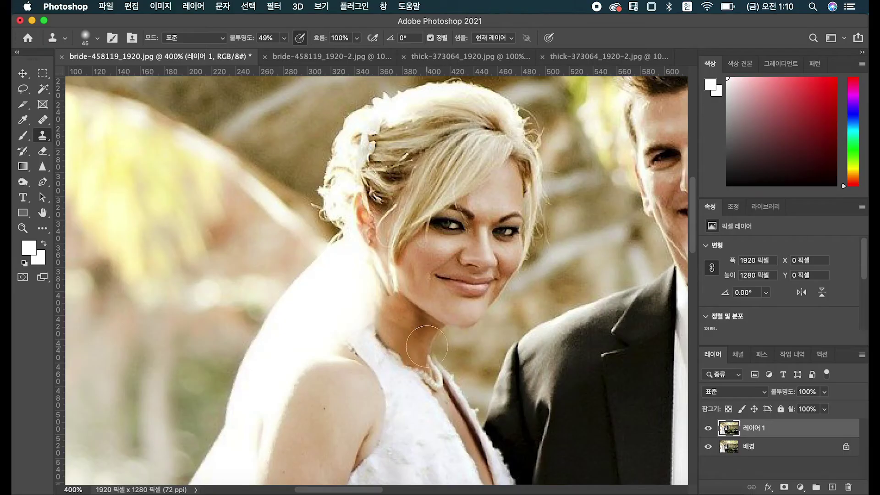
key(bracketleft)
key(bracketleft)
key(bracketleft)
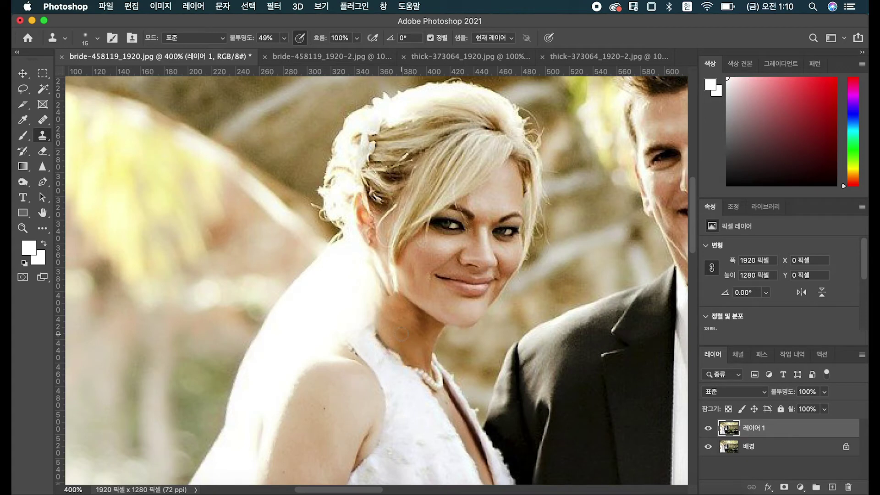
alt+click(389, 334)
drag(402, 312, 418, 325)
View the full wedding photo at 100% and compare the retouched layer with the original background
key(super+minus)
key(super+minus)
key(super+minus)
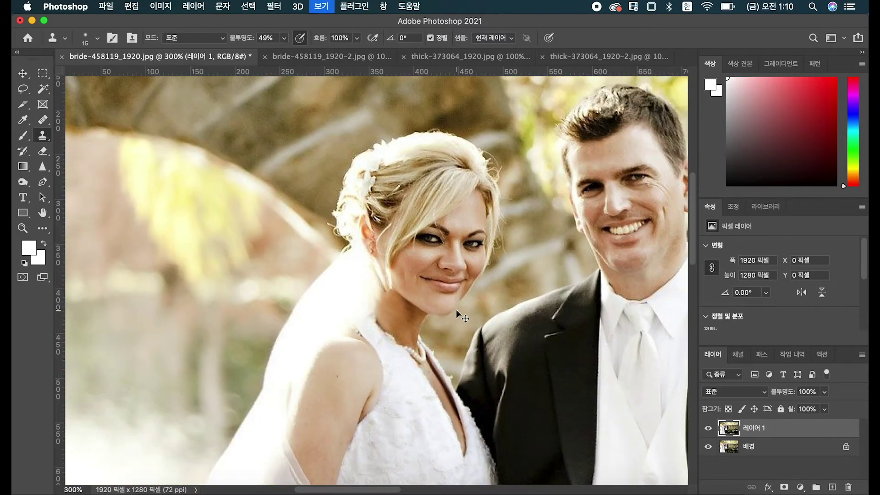
key(super+minus)
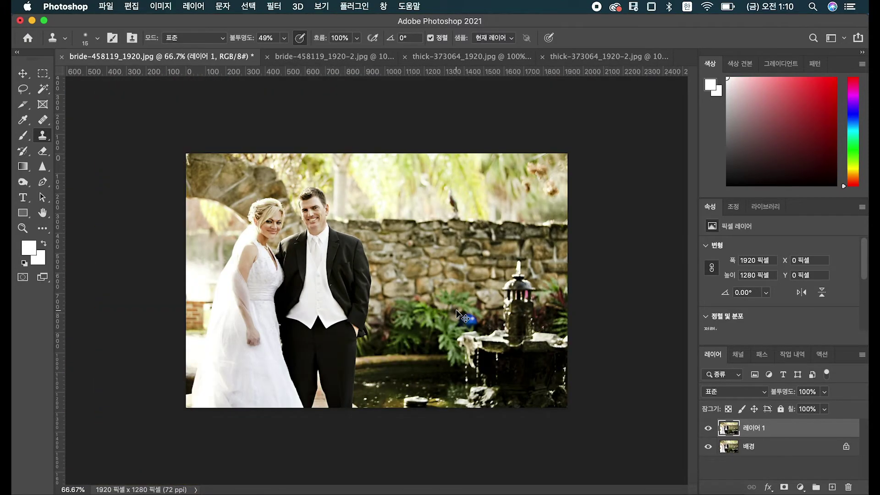
key(super+plus)
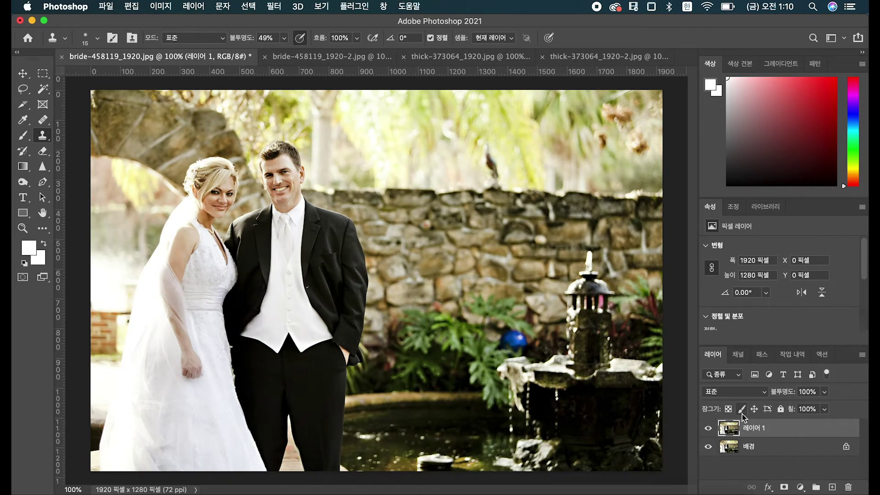
alt+click(710, 448)
alt+click(709, 448)
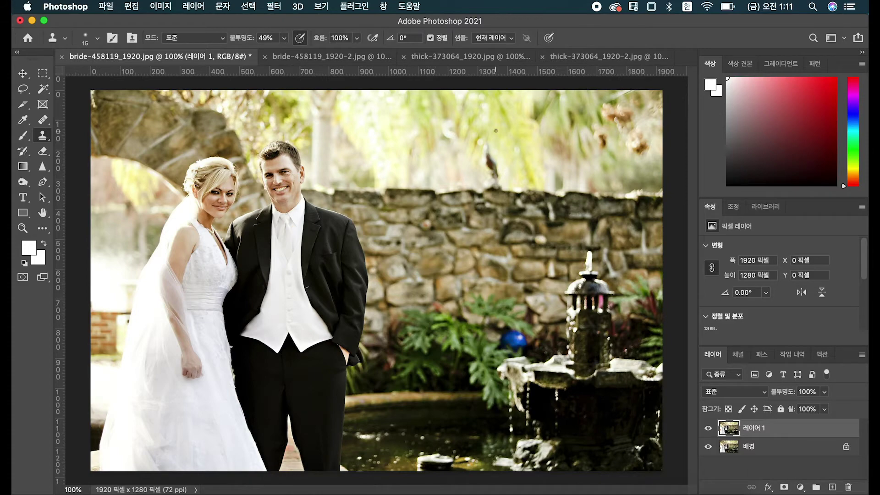
Switch to thick-373064_1920.jpg, duplicate its background layer and open the Liquify filter on the copy
click(449, 56)
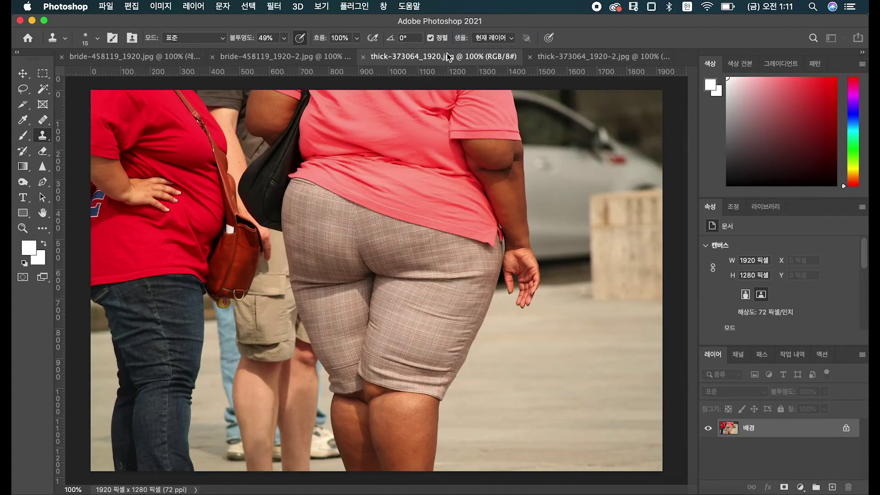
key(m)
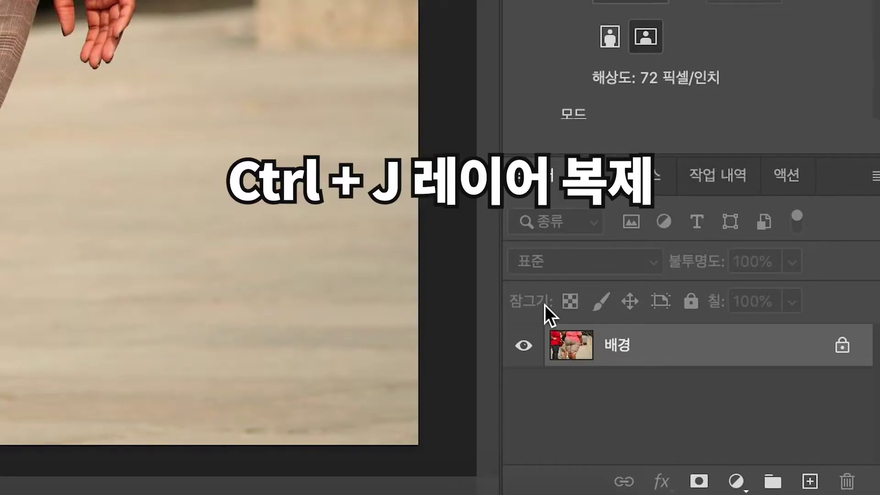
key(ctrl+j)
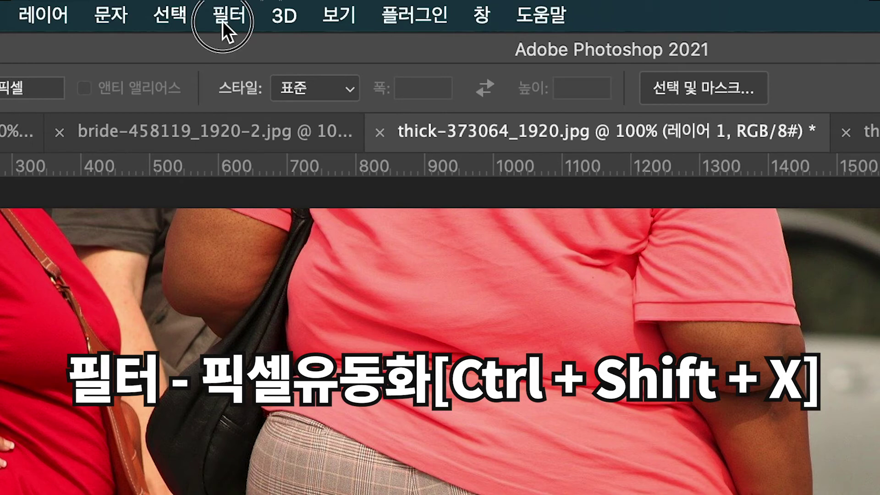
click(224, 19)
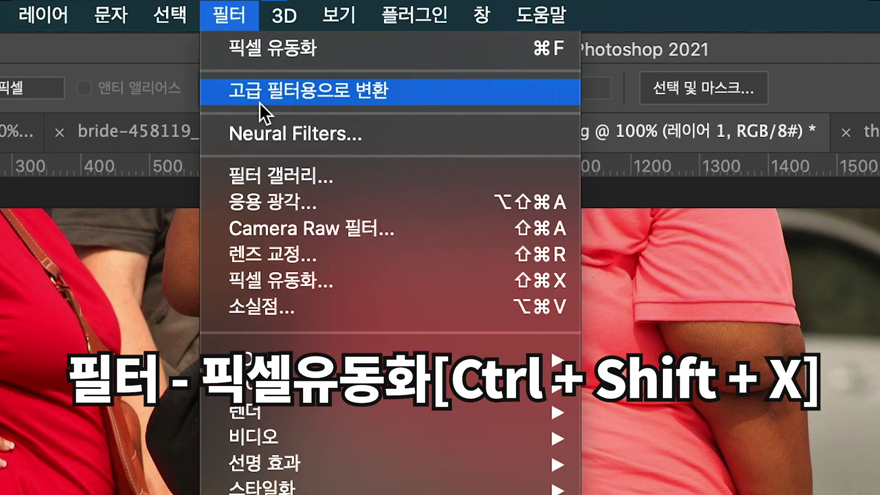
click(364, 281)
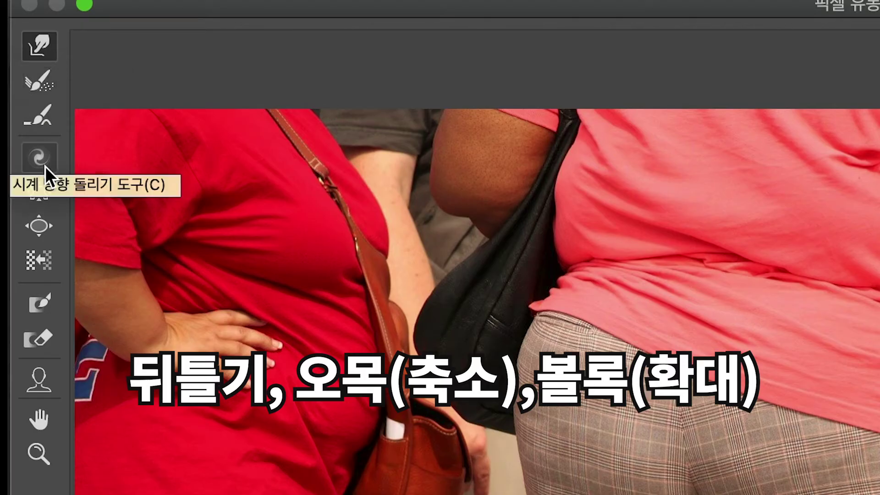
Push the pink-shirted woman's left hip and thigh inward with the Forward Warp tool at brush size 600
click(43, 231)
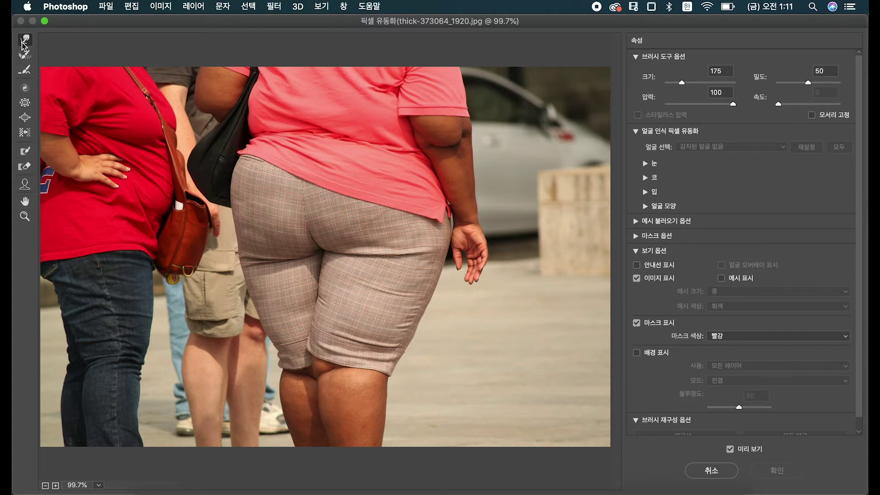
key(bracketright)
key(bracketright)
key(bracketright)
key(bracketright)
key(bracketright)
key(bracketright)
key(bracketright)
key(bracketleft)
key(bracketleft)
key(bracketleft)
drag(215, 223, 256, 210)
key(ctrl+alt+z)
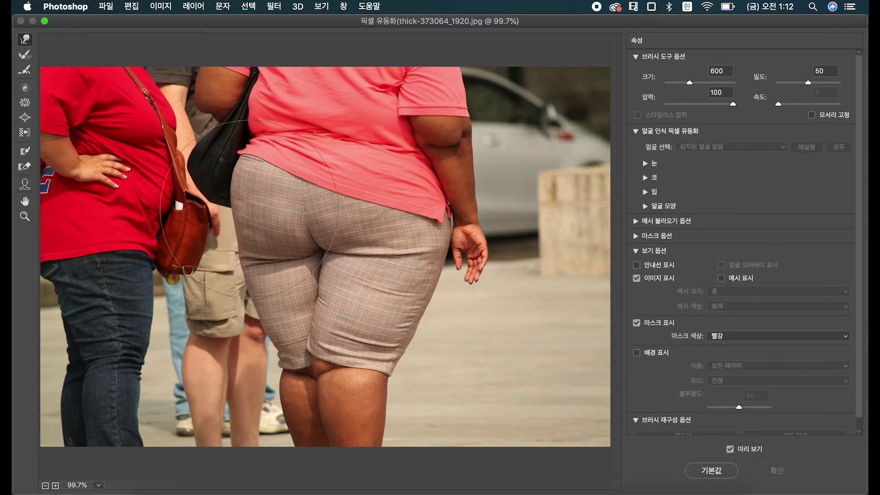
drag(220, 202, 234, 199)
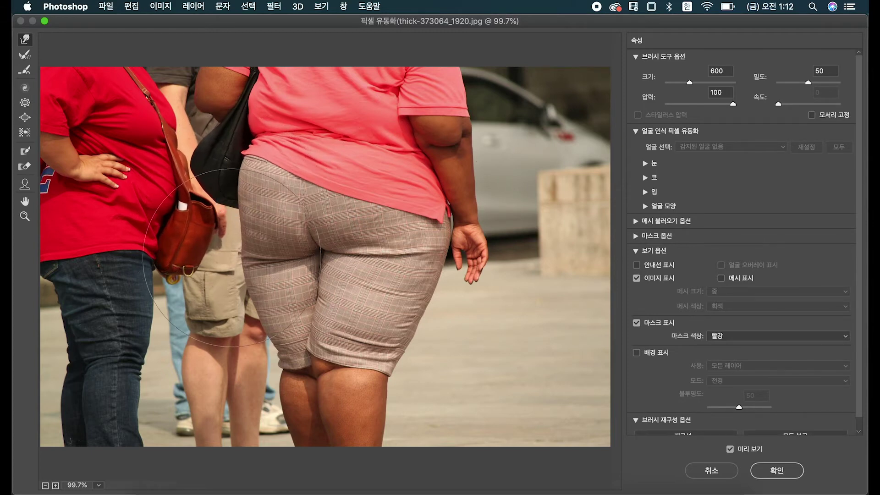
drag(242, 262, 250, 262)
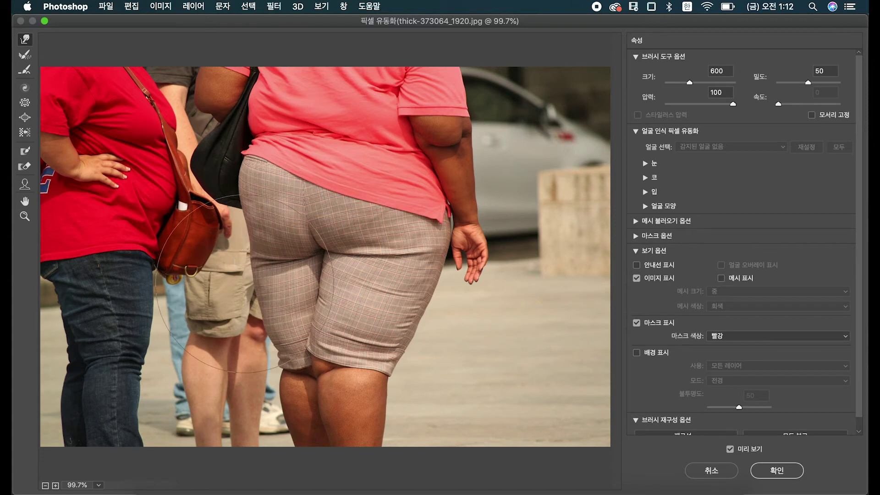
drag(232, 299, 253, 299)
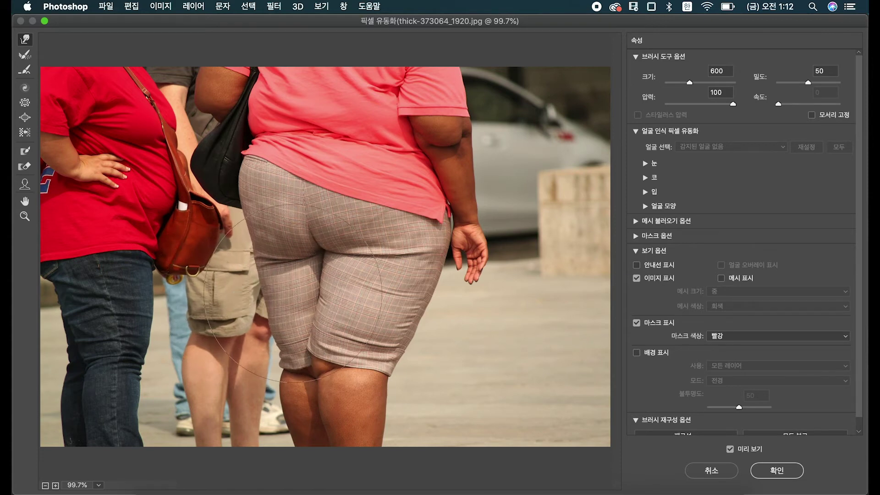
Push her right hip, thigh and lower leg inward with the size 600 Forward Warp brush
drag(444, 298, 422, 300)
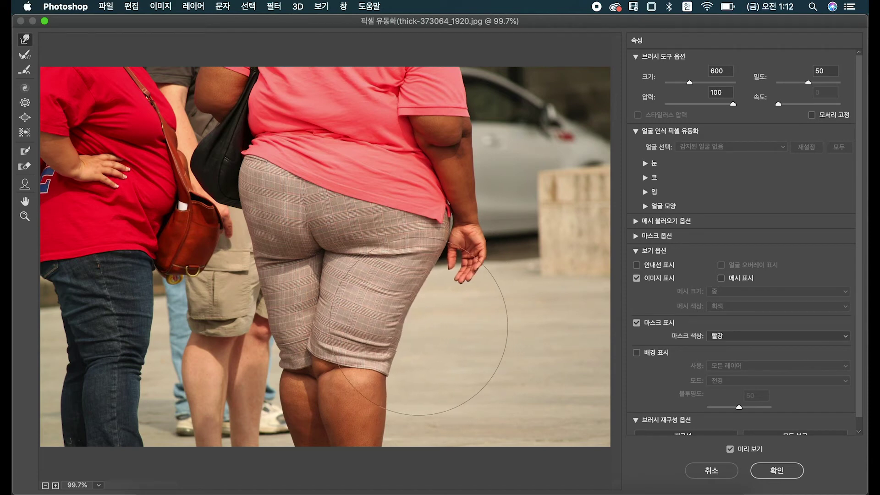
mouse_move(449, 261)
mouse_down()
mouse_move(420, 241)
mouse_move(427, 214)
mouse_move(418, 216)
mouse_up()
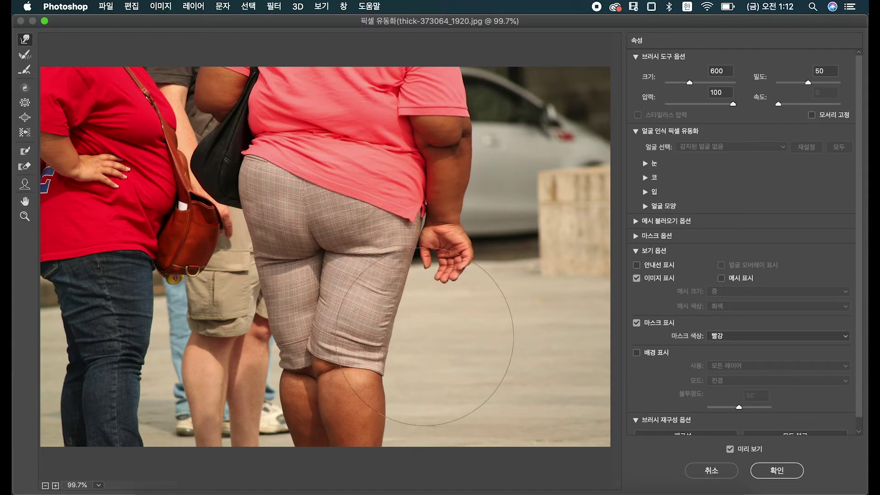
mouse_move(410, 267)
mouse_down()
mouse_move(386, 271)
mouse_move(377, 291)
mouse_move(400, 306)
mouse_move(454, 301)
mouse_move(483, 264)
mouse_up()
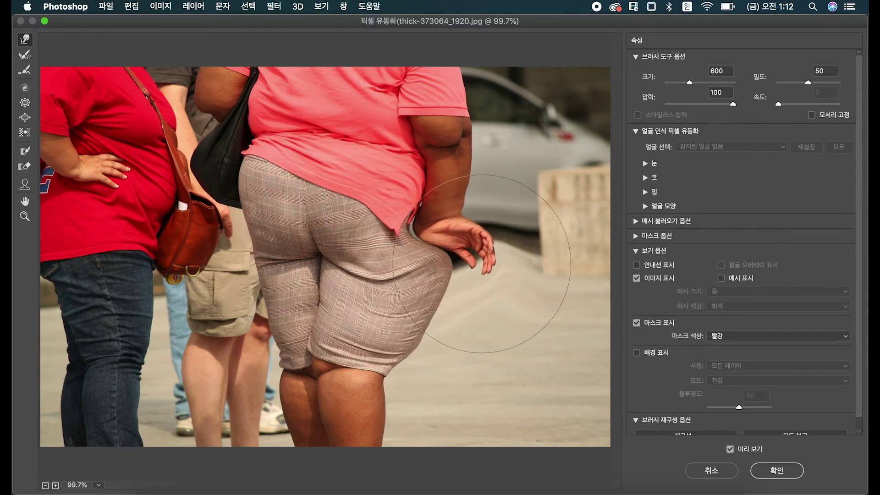
key(super+alt+z)
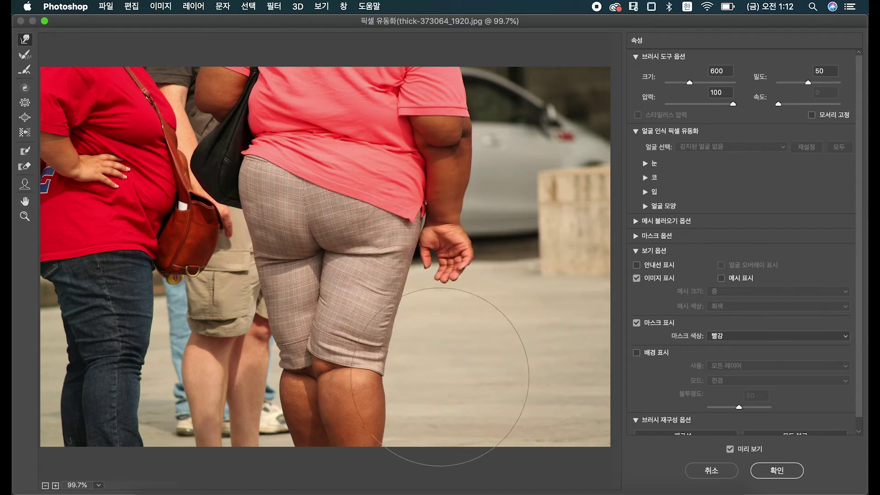
mouse_move(429, 406)
mouse_down()
mouse_move(408, 411)
mouse_move(418, 420)
mouse_move(404, 412)
mouse_up()
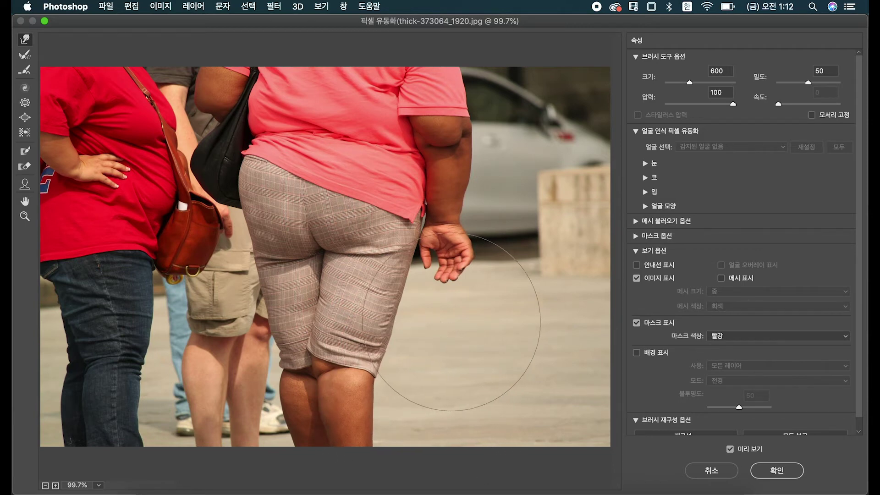
drag(433, 323, 427, 322)
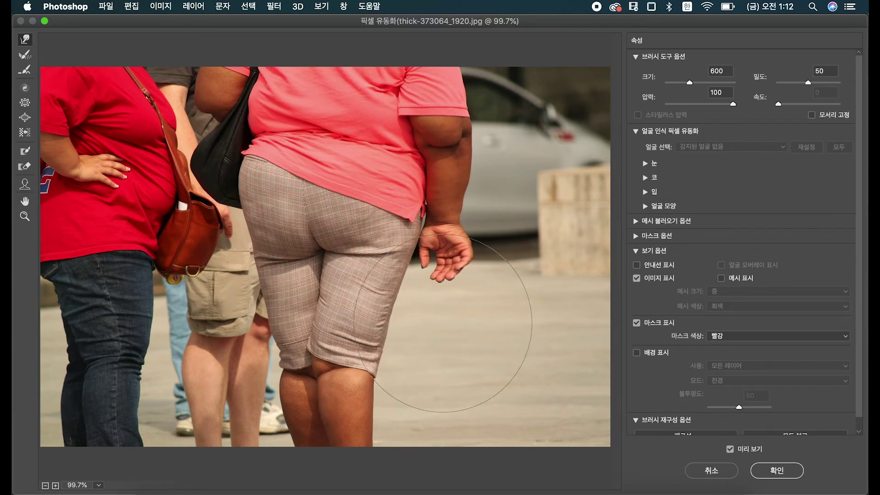
Push her right sleeve and elbow inward with the Forward Warp brush at size 500
key(bracketleft)
key(bracketleft)
key(bracketright)
key(bracketright)
key(bracketright)
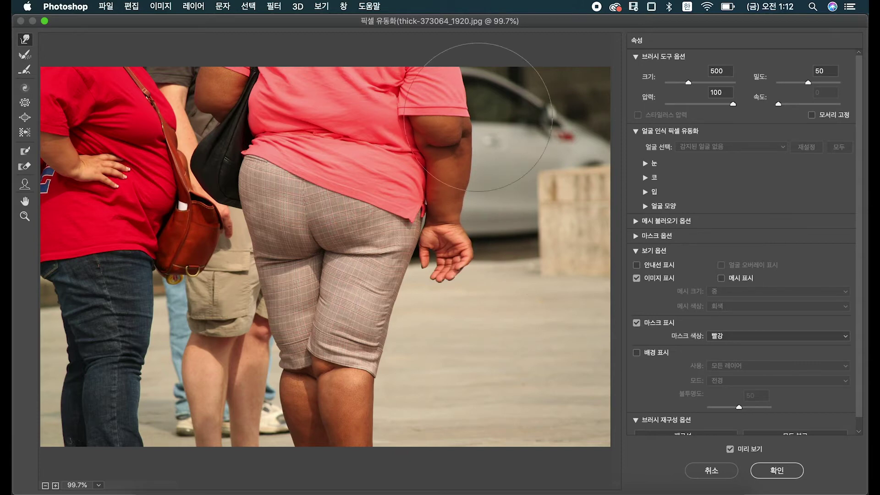
drag(486, 117, 446, 116)
Slim her right forearm with Forward Warp at brush sizes 250 and 175, and nudge the sleeve edge inward
key(bracketleft)
key(bracketleft)
key(bracketleft)
key(bracketleft)
drag(464, 171, 461, 171)
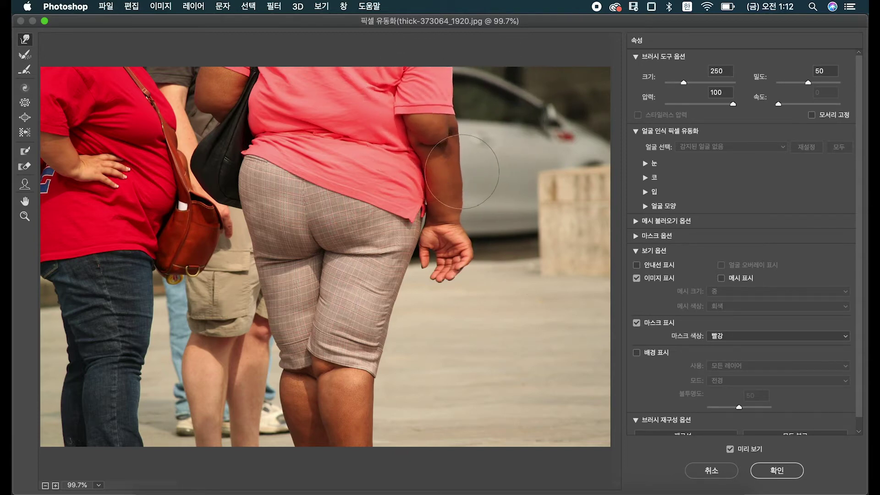
key(bracketleft)
drag(466, 210, 460, 210)
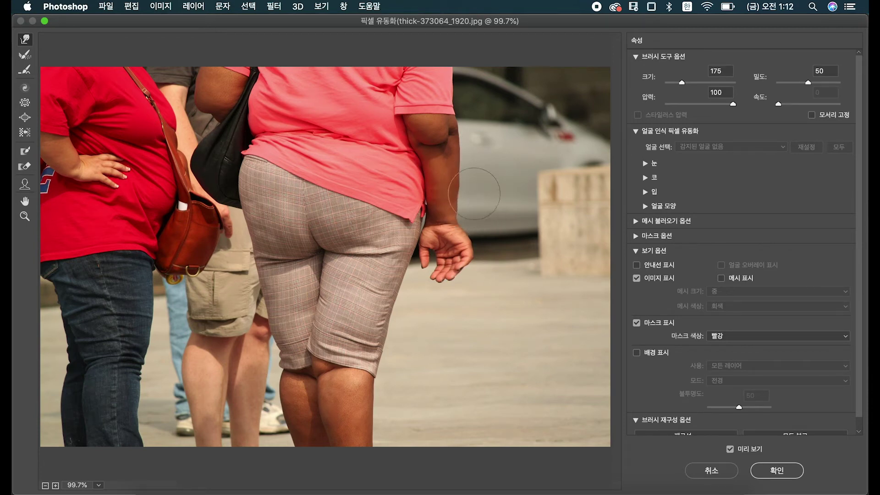
mouse_move(470, 174)
mouse_down()
mouse_move(476, 143)
mouse_move(467, 133)
mouse_up()
key(bracketleft)
drag(468, 84, 466, 100)
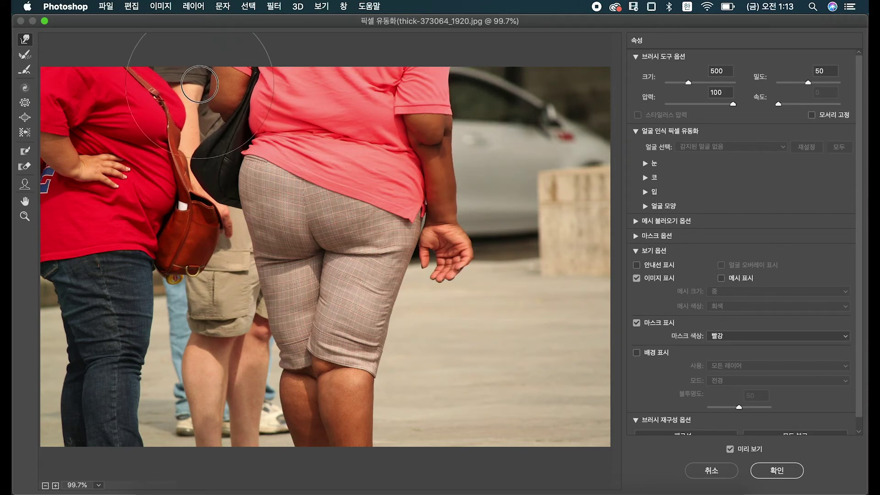
Try to warp the area between the two women toward the pink shirt at brush size 500, and undo it
key(bracketright)
mouse_move(185, 111)
mouse_down()
mouse_move(223, 115)
mouse_move(224, 127)
mouse_move(263, 111)
mouse_up()
key(alt+super+z)
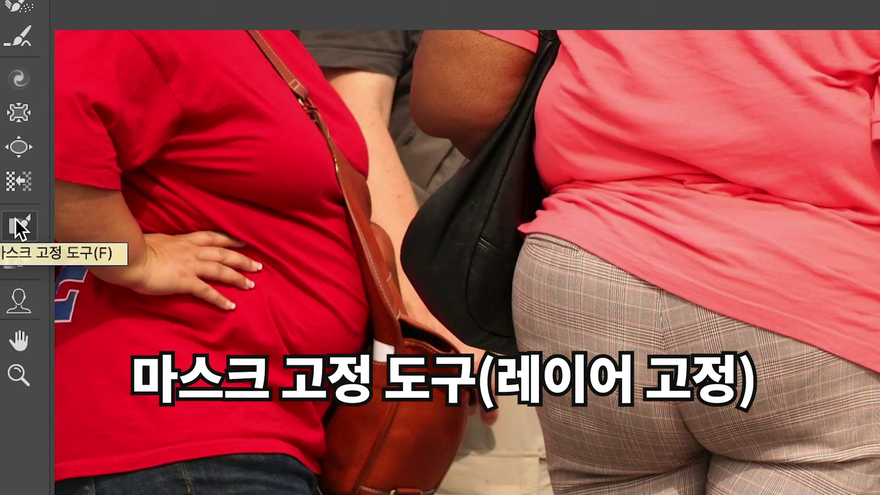
Paint a Freeze Mask at brush size 200 over the front of the red-shirted woman's torso and her brown bag
click(25, 151)
mouse_move(343, 9)
mouse_down()
mouse_move(315, 59)
mouse_move(298, 177)
mouse_move(306, 31)
mouse_move(252, 212)
mouse_move(314, 187)
mouse_move(295, 267)
mouse_up()
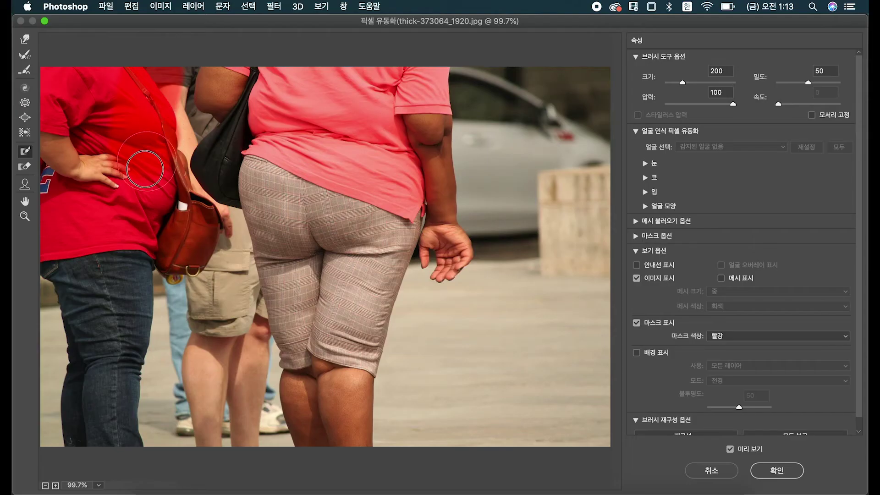
mouse_move(145, 169)
mouse_down()
mouse_move(176, 246)
mouse_move(167, 300)
mouse_move(162, 274)
mouse_move(153, 289)
mouse_move(149, 248)
mouse_move(133, 222)
mouse_up()
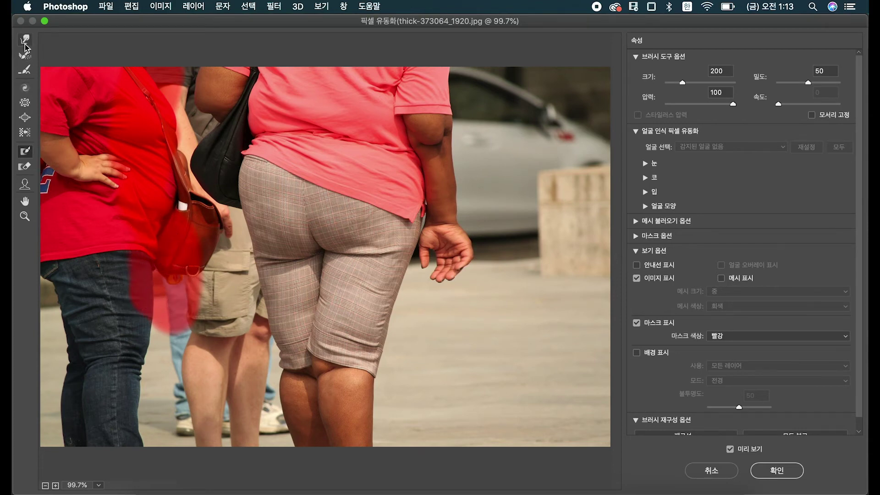
Test Forward Warp strokes at size 500 across the frozen edge of the red-shirted woman, undoing each one
mouse_move(179, 108)
mouse_down()
mouse_move(314, 108)
mouse_move(202, 107)
mouse_move(167, 138)
mouse_move(135, 120)
mouse_move(150, 141)
mouse_move(137, 103)
mouse_move(170, 124)
mouse_up()
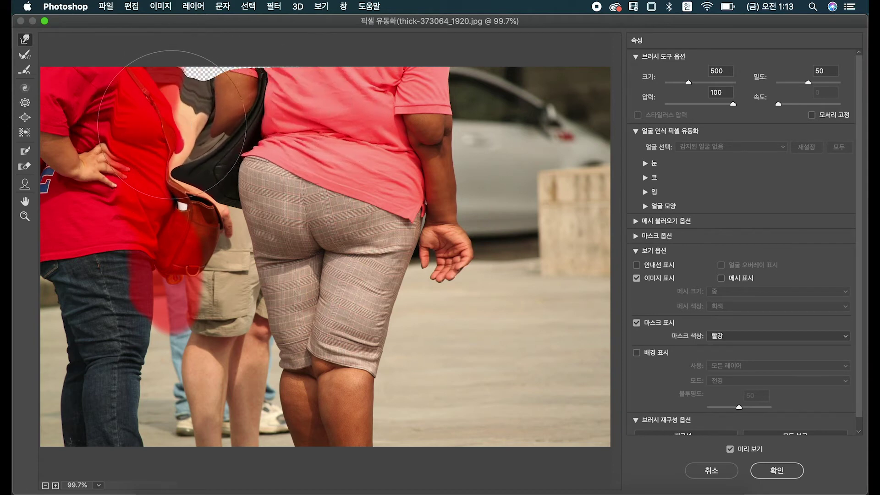
key(ctrl+z)
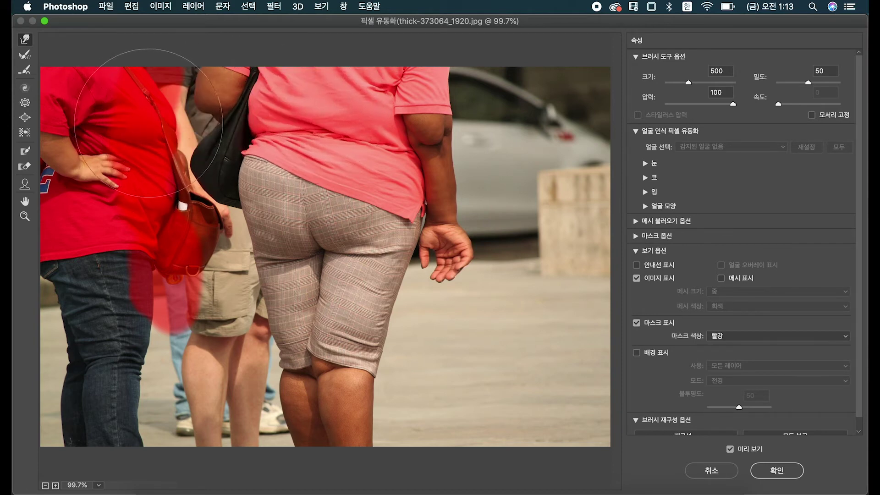
mouse_move(163, 113)
mouse_down()
mouse_move(137, 111)
mouse_move(275, 106)
mouse_up()
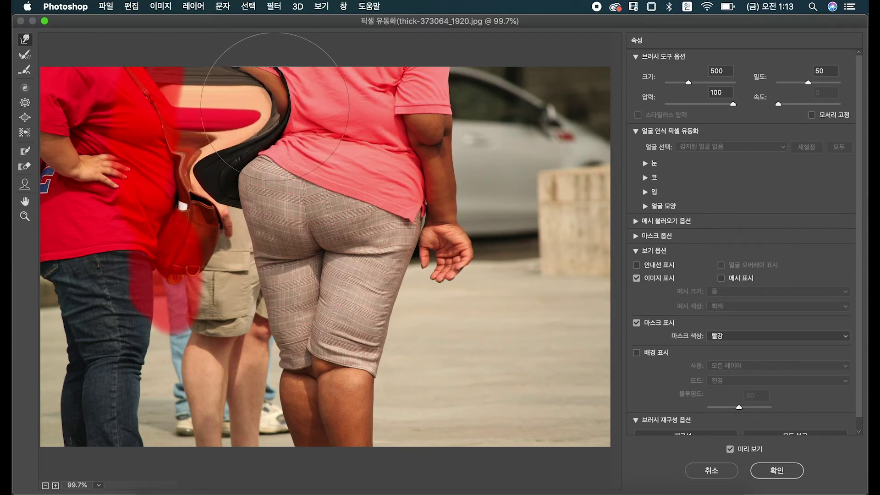
key(super+z)
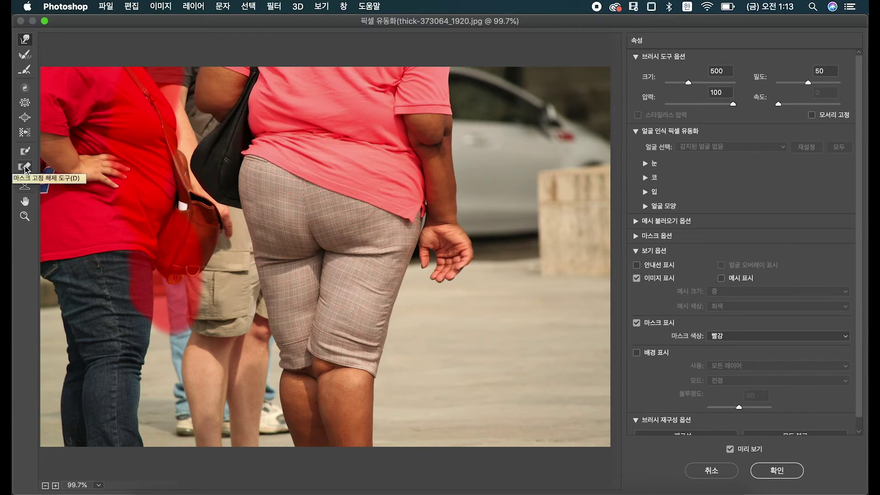
Erase the whole frozen area from the red-shirted woman and her bag with the Thaw Mask tool at size 175
click(25, 167)
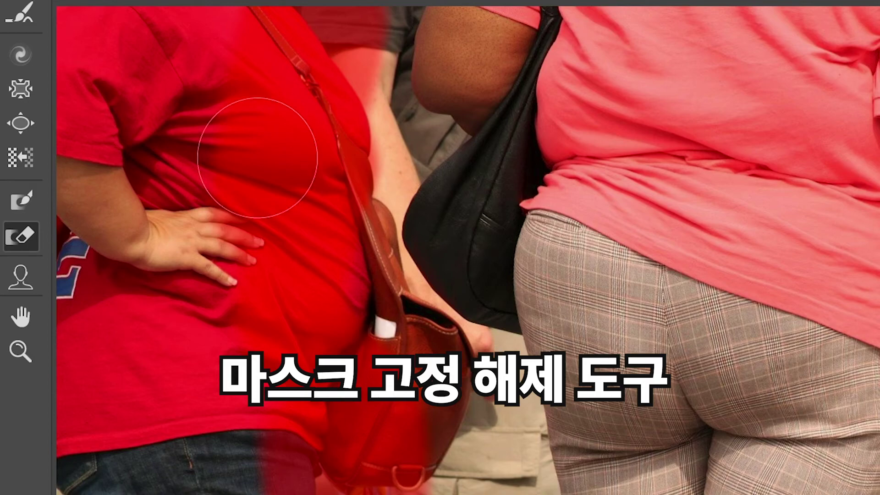
mouse_move(294, 28)
mouse_down()
mouse_move(315, 157)
mouse_move(377, 125)
mouse_up()
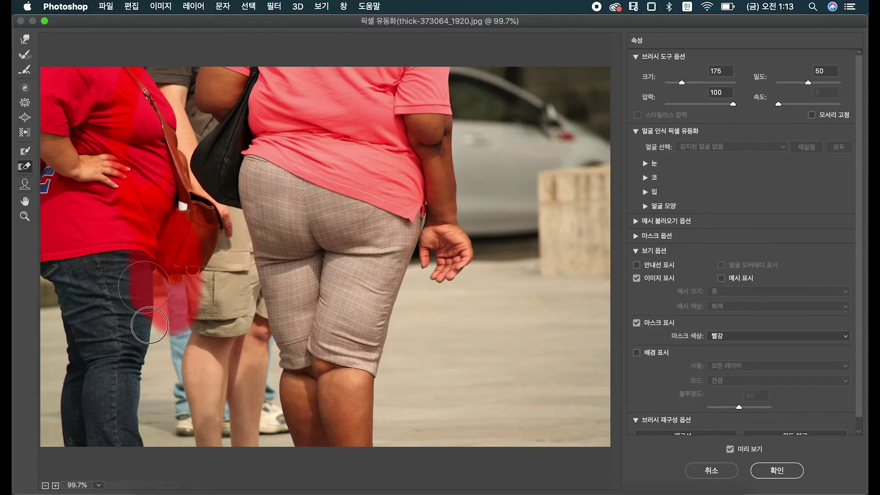
mouse_move(139, 290)
mouse_down()
mouse_move(144, 322)
mouse_move(153, 325)
mouse_move(165, 302)
mouse_move(176, 308)
mouse_move(182, 261)
mouse_move(187, 328)
mouse_move(180, 235)
mouse_move(157, 168)
mouse_move(178, 187)
mouse_move(194, 235)
mouse_move(181, 131)
mouse_move(223, 283)
mouse_up()
Push the pink-shirted woman's left hip and thigh further inward with Forward Warp at brush sizes 400 and 250
drag(234, 190, 244, 190)
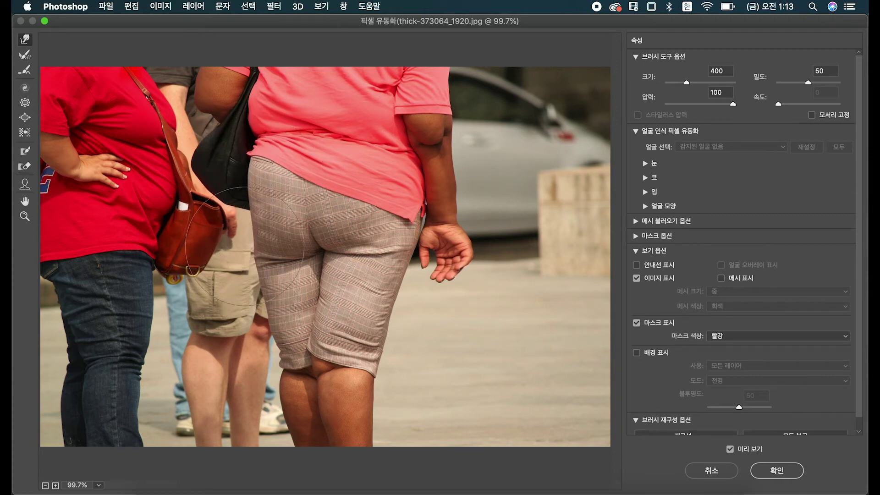
drag(246, 265, 255, 267)
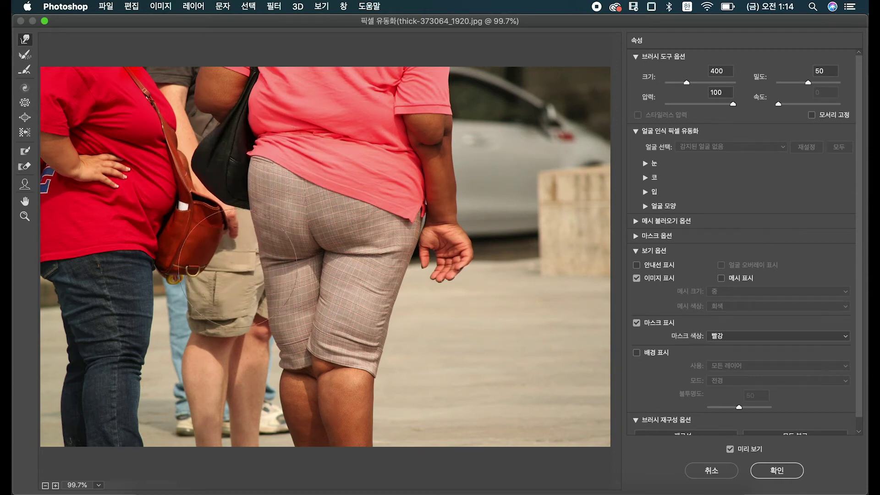
drag(261, 319, 274, 321)
drag(268, 288, 270, 289)
drag(274, 339, 275, 339)
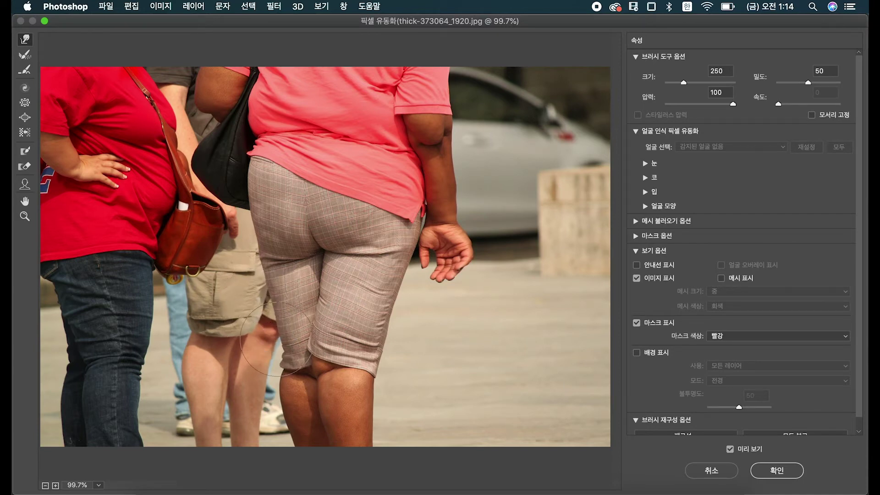
Slim the outer edge of her left knee and calf with small Forward Warp brushes, undoing the last stroke
drag(282, 392, 287, 384)
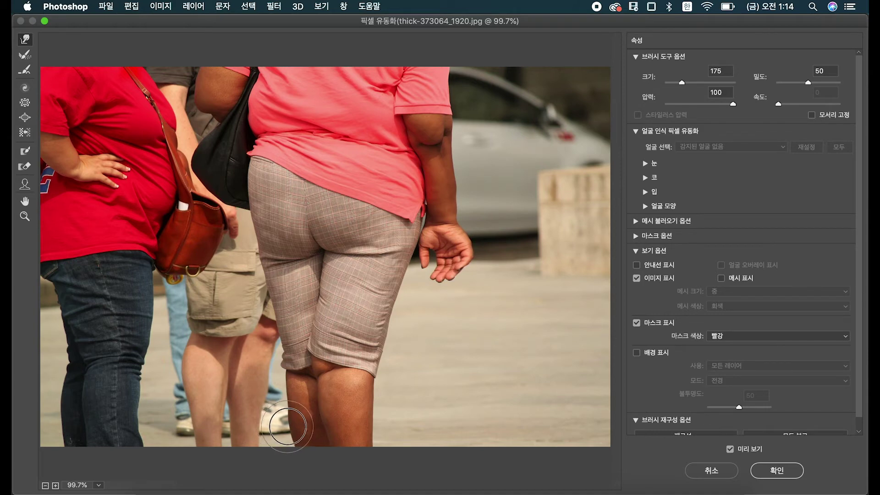
drag(287, 426, 295, 441)
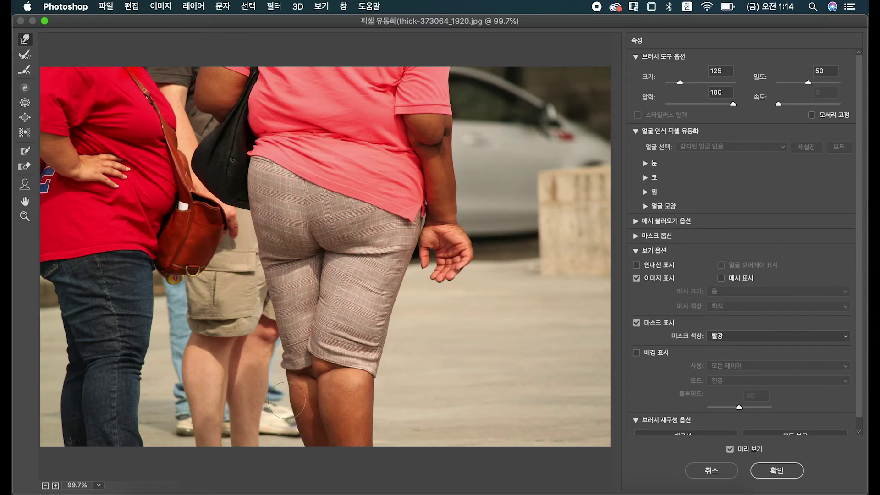
drag(295, 433, 299, 437)
key(super+alt+z)
Slim her right calf with Forward Warp at brush sizes from 300 down to 200, and push her right sleeve inward
drag(380, 393, 372, 392)
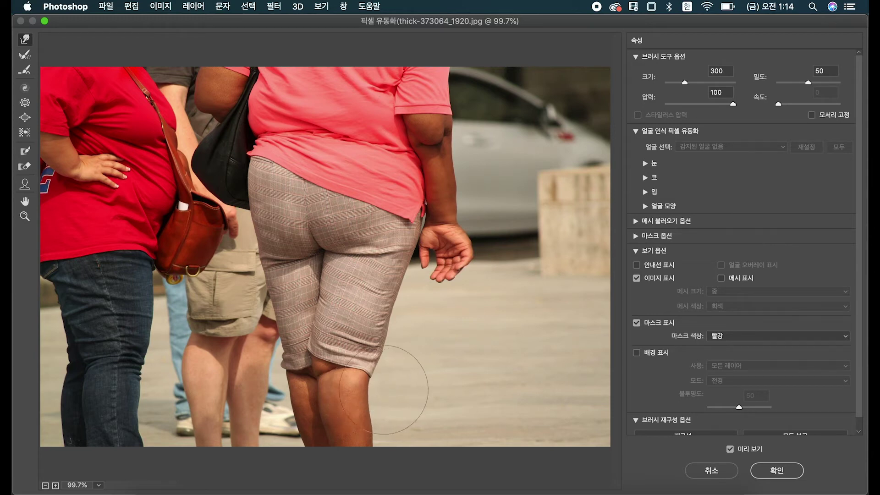
drag(381, 429, 373, 442)
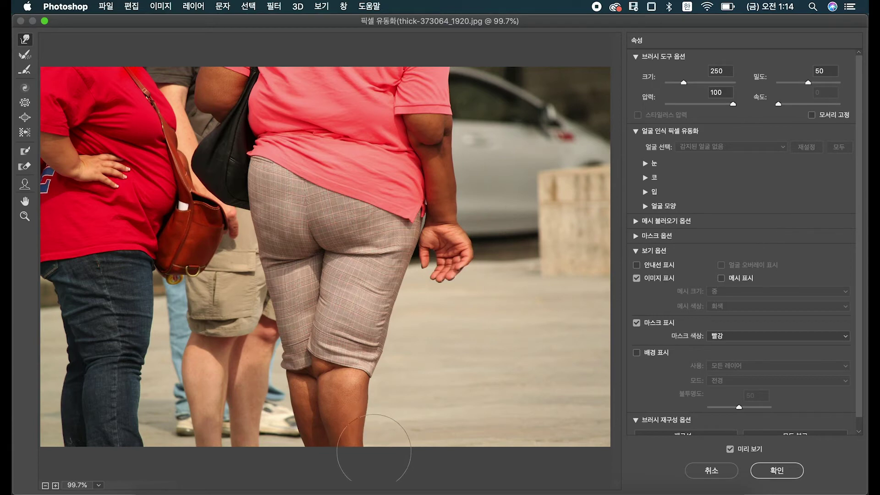
drag(384, 405, 379, 405)
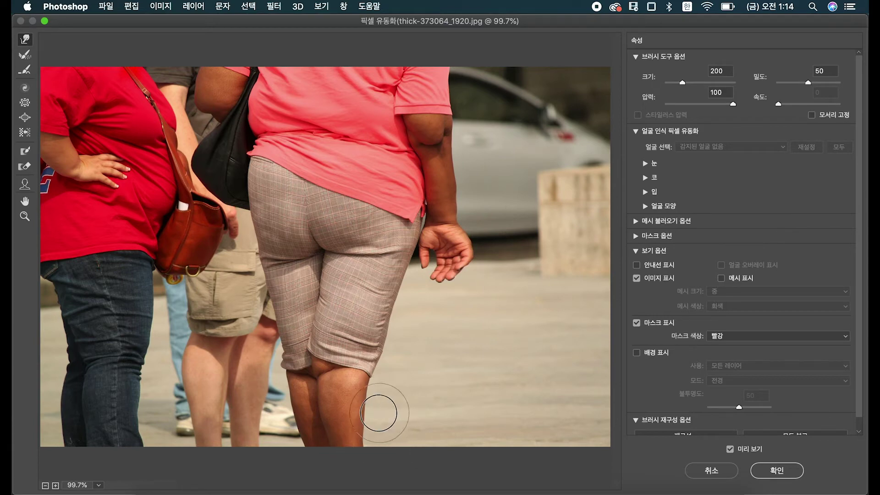
mouse_move(464, 122)
mouse_down()
mouse_move(457, 70)
mouse_move(453, 119)
mouse_up()
Push the woman's left waist edge beside the black bag inward with Forward Warp, reducing the brush to size 125
key(bracketleft)
key(bracketleft)
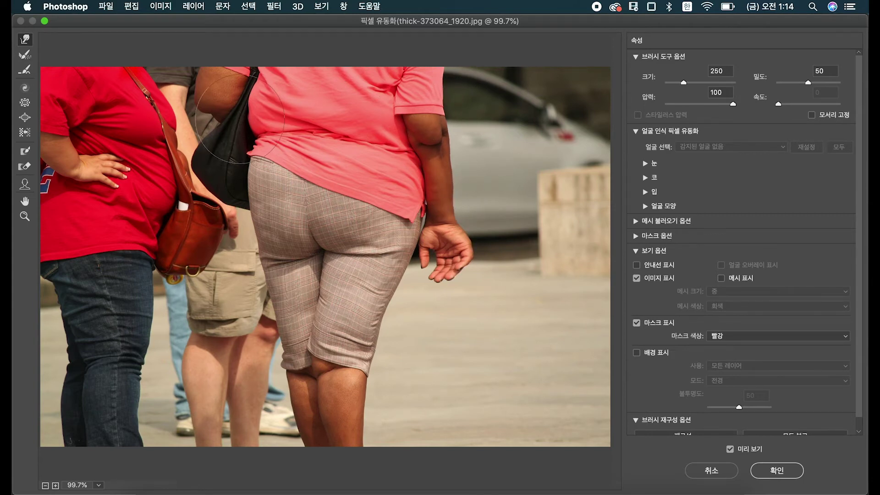
key(bracketleft)
key(bracketleft)
key(bracketleft)
key(bracketleft)
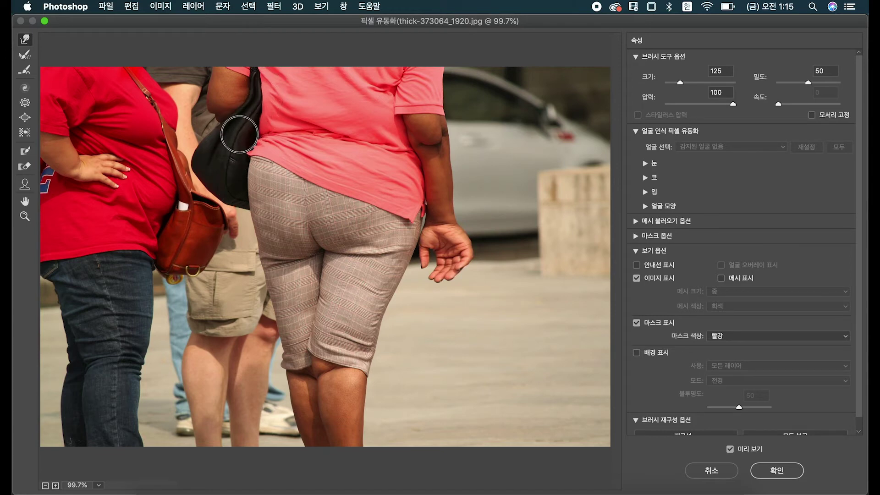
key(bracketright)
key(bracketright)
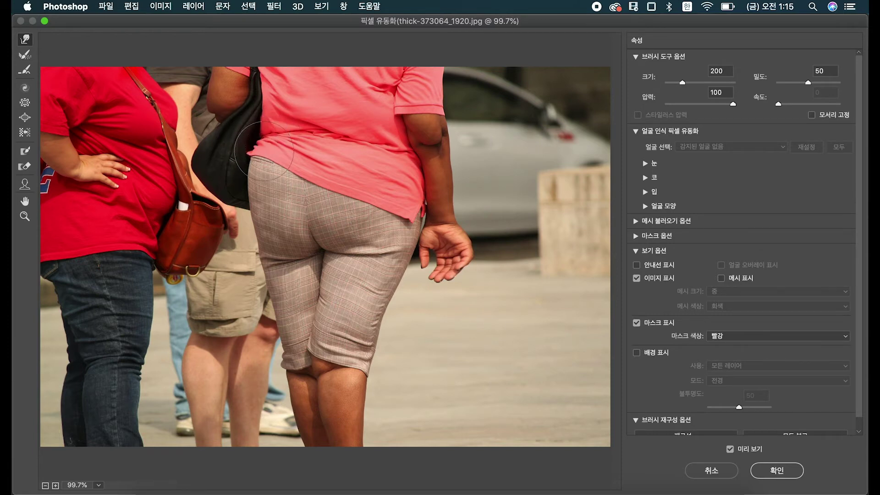
Push her right sleeve, elbow and forearm inward with a size 500 Forward Warp brush
key(bracketright)
key(bracketright)
key(bracketright)
key(bracketright)
drag(434, 158, 421, 153)
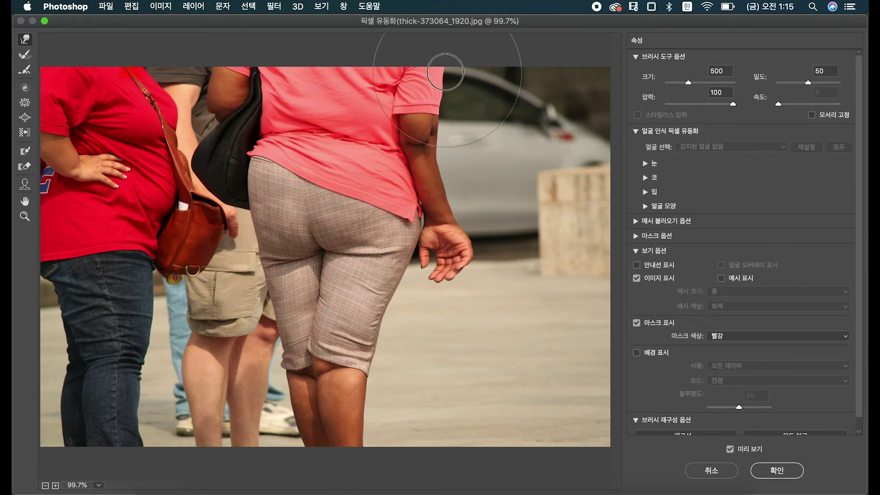
drag(445, 71, 433, 70)
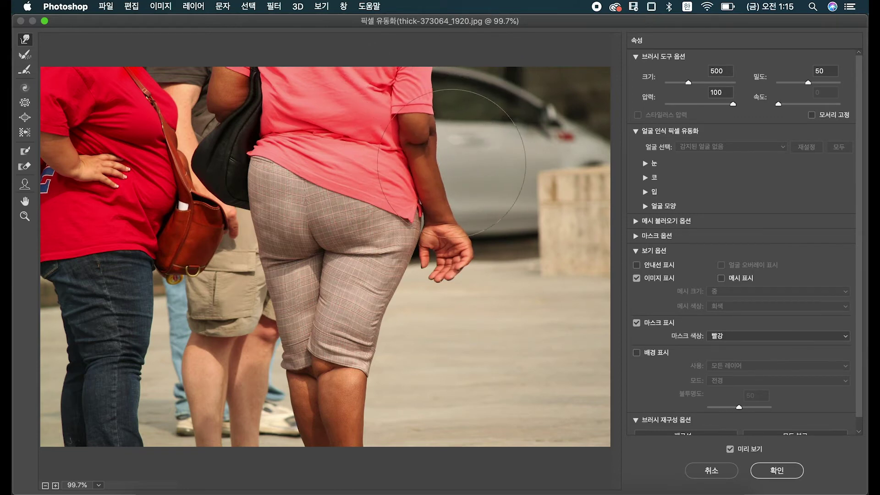
drag(438, 170, 429, 168)
Slim her right wrist and the outer edge of her right hand with Forward Warp, finishing the hand at a smaller brush size
key(bracketleft)
key(bracketleft)
key(bracketleft)
key(bracketleft)
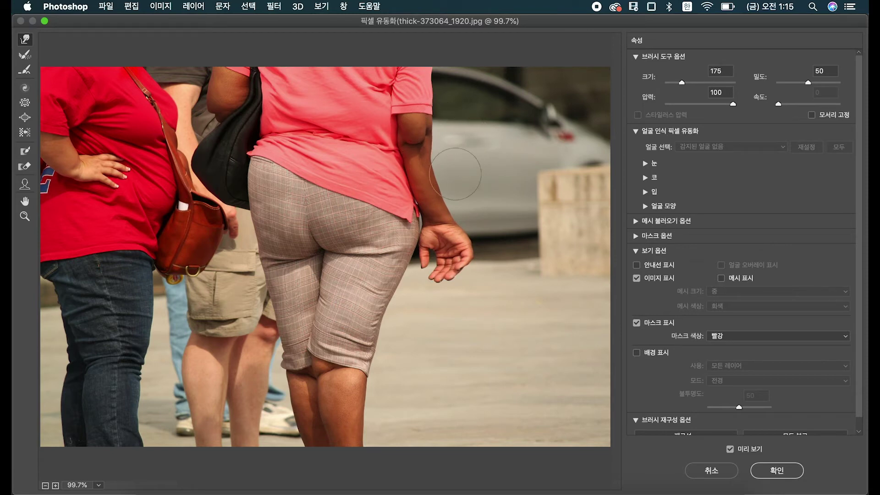
key(bracketright)
key(bracketright)
key(bracketright)
drag(465, 215, 466, 231)
key(bracketleft)
key(bracketleft)
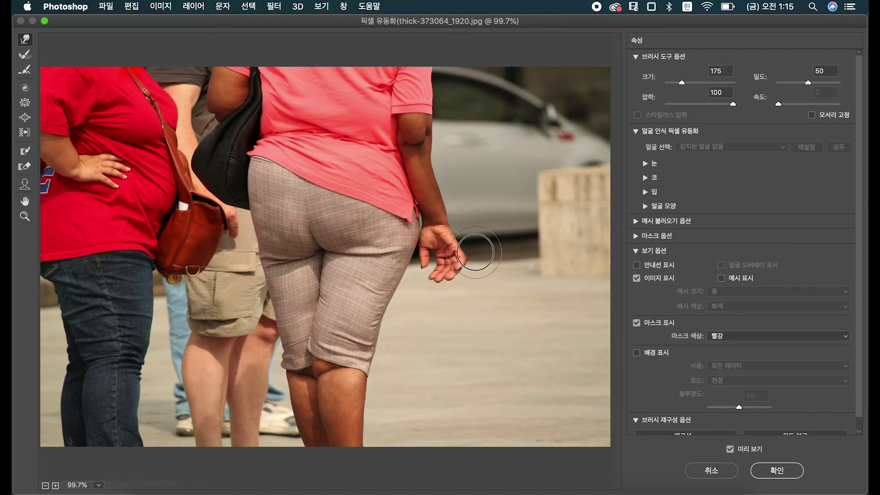
drag(480, 260, 477, 259)
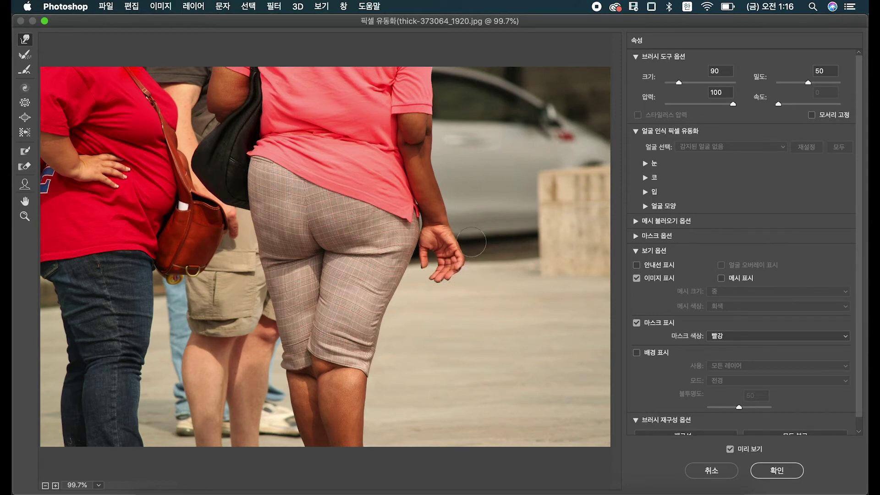
Pull the left part of the shirt's lower back downward with a size 500 Forward Warp brush
key(bracketright)
key(bracketright)
key(bracketright)
key(bracketright)
key(bracketright)
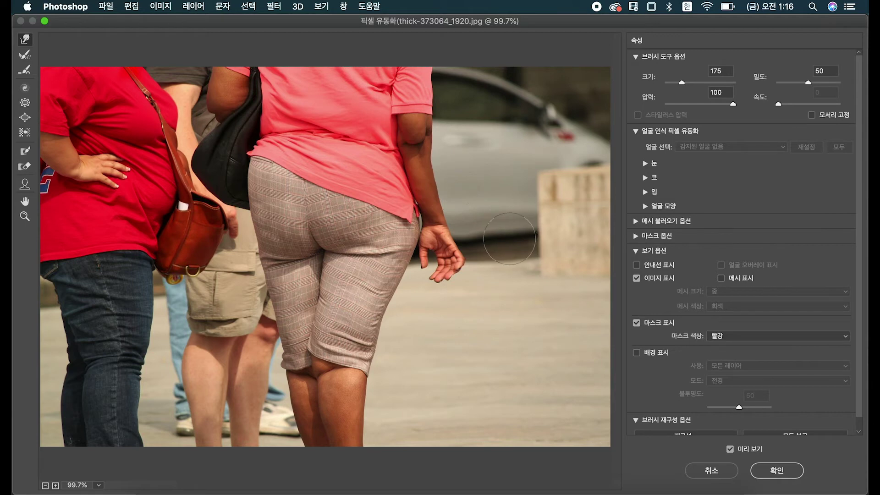
key(bracketright)
key(bracketright)
key(bracketright)
key(bracketright)
key(bracketright)
key(bracketright)
key(bracketright)
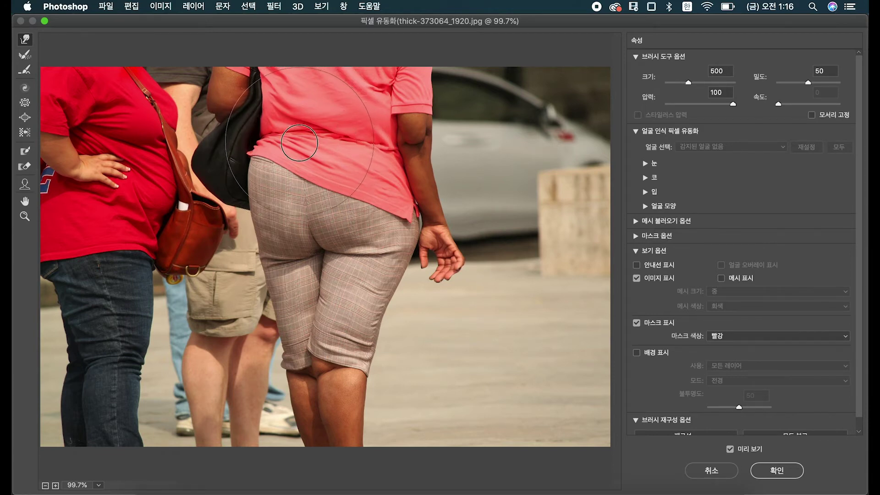
drag(301, 144, 299, 156)
Pull the left end of the shirt hem and the trouser waistband further down with a size 400 Forward Warp brush
key(bracketleft)
key(bracketleft)
key(bracketleft)
key(bracketleft)
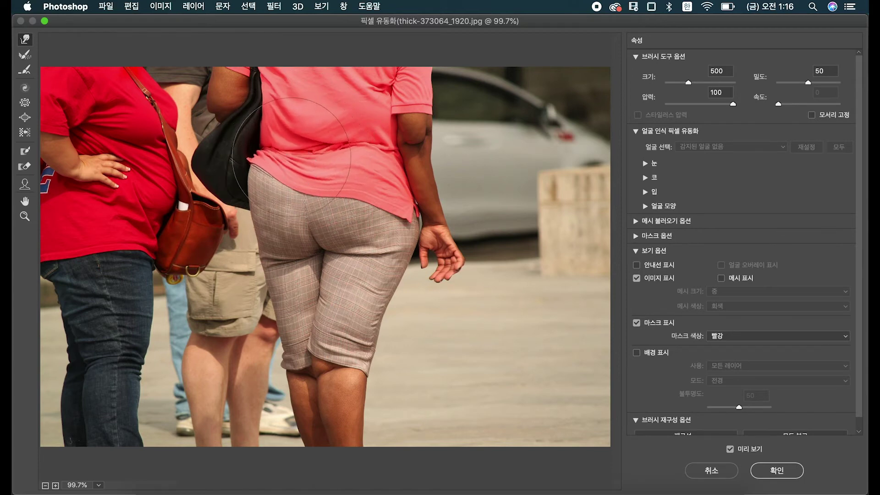
key(bracketleft)
key(bracketleft)
key(bracketleft)
key(bracketright)
key(bracketright)
key(bracketright)
key(bracketright)
drag(275, 156, 272, 182)
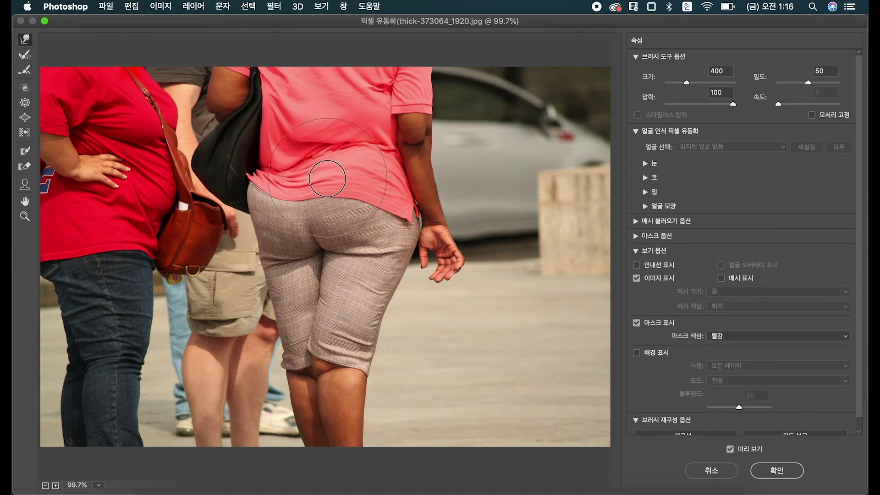
Push her left hip and the shirt edge beside the black bag inward with a size 250 Forward Warp brush
key(bracketleft)
key(bracketleft)
drag(260, 194, 269, 195)
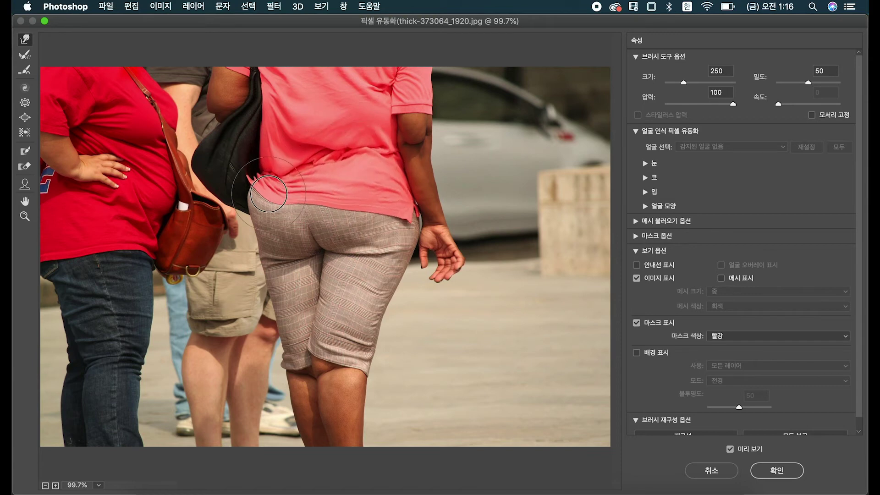
drag(266, 120, 276, 118)
drag(252, 206, 260, 207)
Push her right hip together with the right hand inward using a size 500 Forward Warp brush
key(bracketright)
key(bracketright)
key(bracketright)
drag(430, 244, 407, 247)
Slim the outer edge of her left upper arm above the black bag with Forward Warp
key(bracketleft)
key(bracketleft)
key(bracketleft)
key(bracketleft)
key(bracketleft)
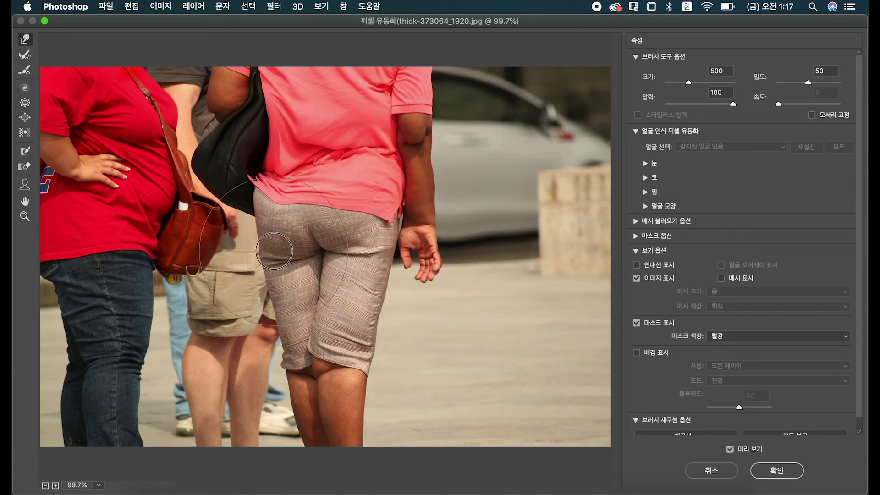
key(bracketright)
key(bracketright)
mouse_move(203, 102)
mouse_down()
mouse_move(207, 82)
mouse_move(216, 116)
mouse_up()
Slim her right forearm with a larger Forward Warp brush and the edge of her right hand at size 175
key(bracketleft)
key(bracketleft)
key(bracketright)
key(bracketright)
drag(434, 169, 426, 164)
key(bracketleft)
key(bracketleft)
drag(444, 248, 436, 248)
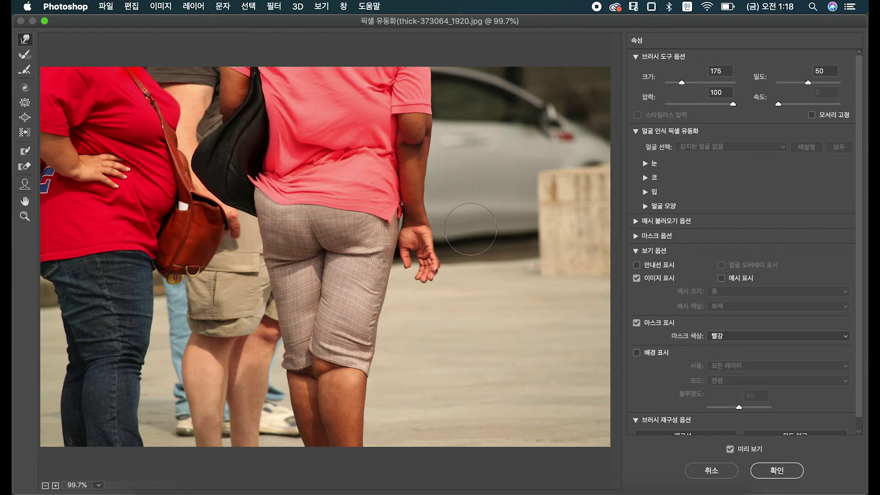
Push the outer edges of both her calves inward with an enlarged Forward Warp brush
key(bracketright)
key(bracketright)
key(bracketright)
key(bracketright)
key(bracketright)
drag(283, 408, 292, 408)
drag(408, 426, 401, 426)
Refine the inner trouser edge and hem between her knees with a small Forward Warp brush
key(bracketleft)
key(bracketleft)
key(bracketleft)
key(bracketleft)
key(bracketleft)
key(bracketleft)
key(bracketleft)
key(bracketleft)
key(bracketleft)
drag(315, 335, 319, 334)
drag(310, 367, 313, 376)
Try to push the shirt's lower back diagonally upward with a larger Forward Warp brush, and undo the stroke
key(bracketright)
key(bracketright)
key(bracketright)
key(bracketright)
key(bracketright)
key(bracketright)
key(bracketright)
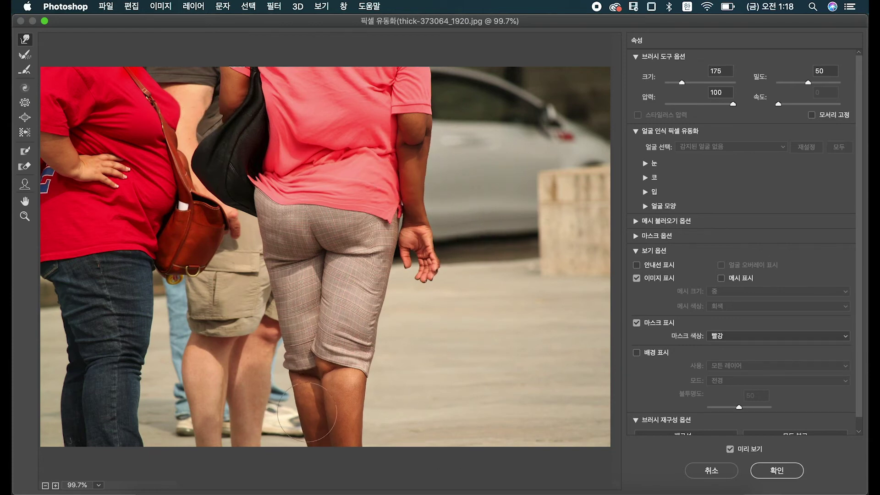
drag(353, 188, 382, 155)
key(ctrl+z)
key(bracketleft)
key(bracketleft)
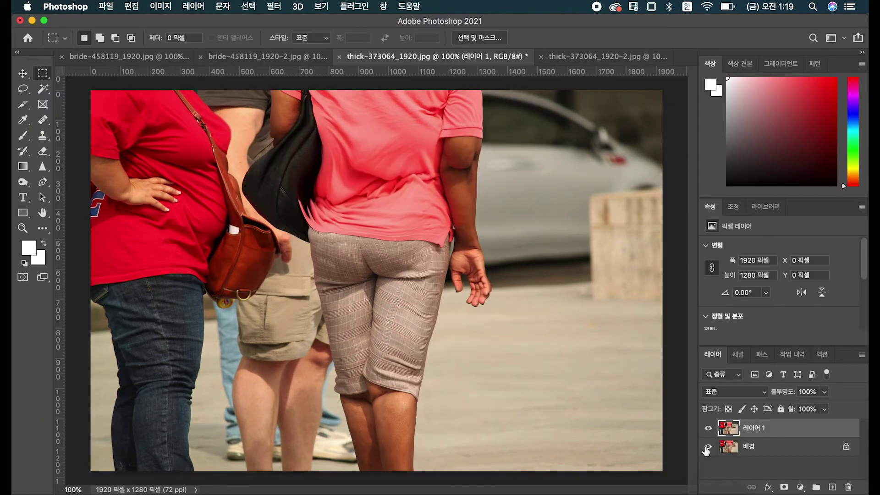
Compare the slimmed figure with the original by toggling between the background alone and both layers
alt+click(708, 451)
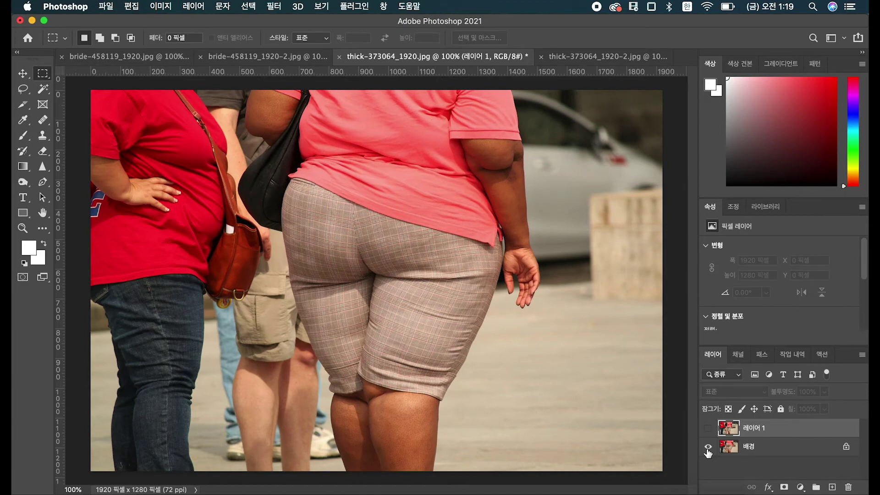
alt+click(708, 451)
alt+click(708, 451)
alt+click(707, 451)
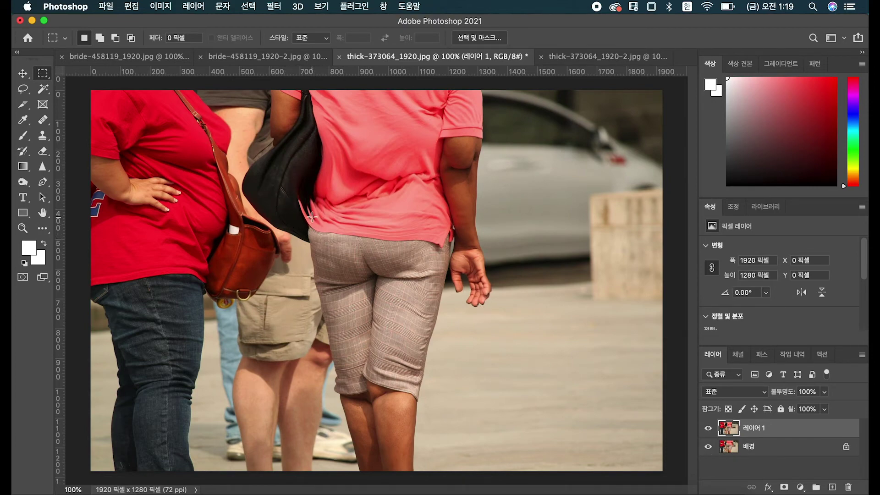
Cover the outer pink streak on the black bag with bag texture using a size 30 Clone Stamp
key(super+equal)
key(super+equal)
drag(251, 177, 379, 351)
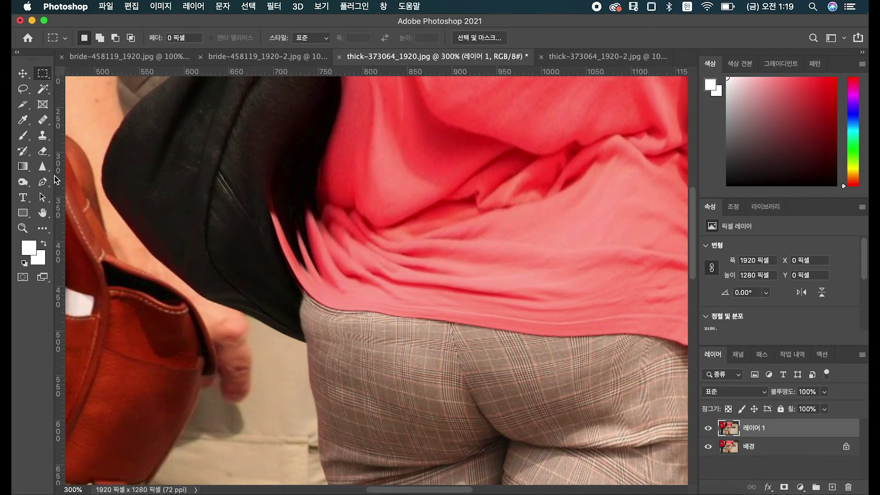
click(39, 140)
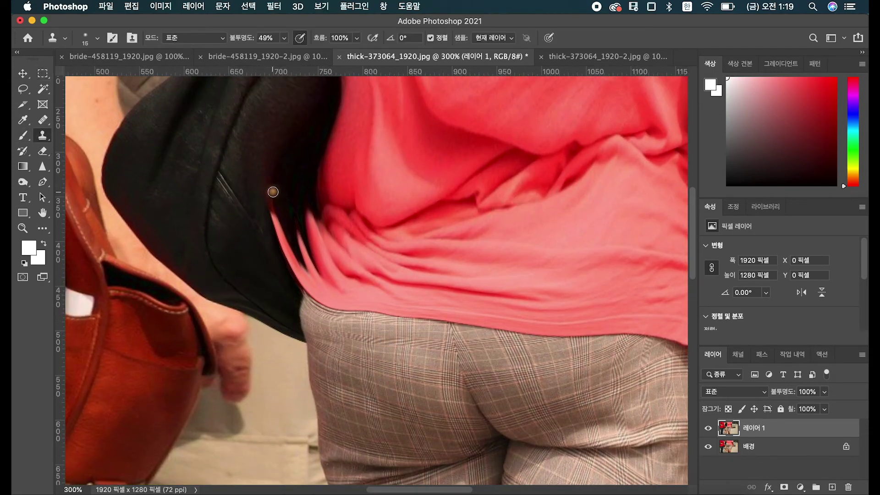
key(bracketright)
key(bracketright)
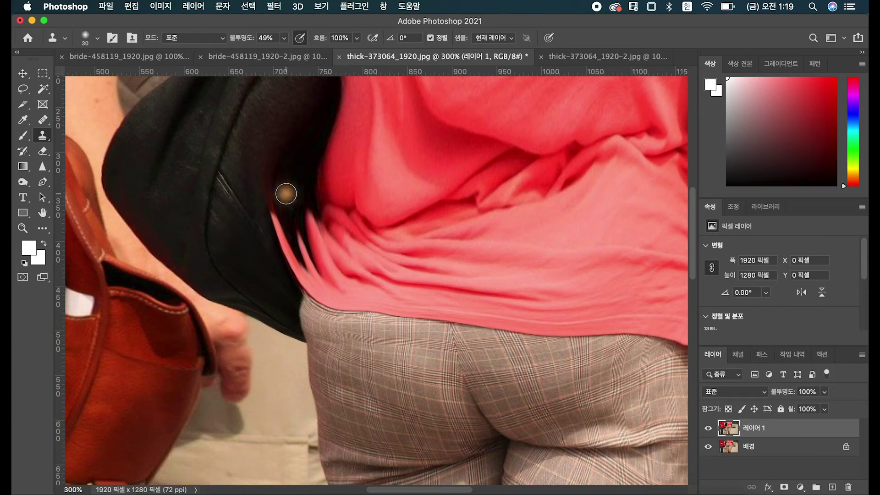
alt+click(285, 190)
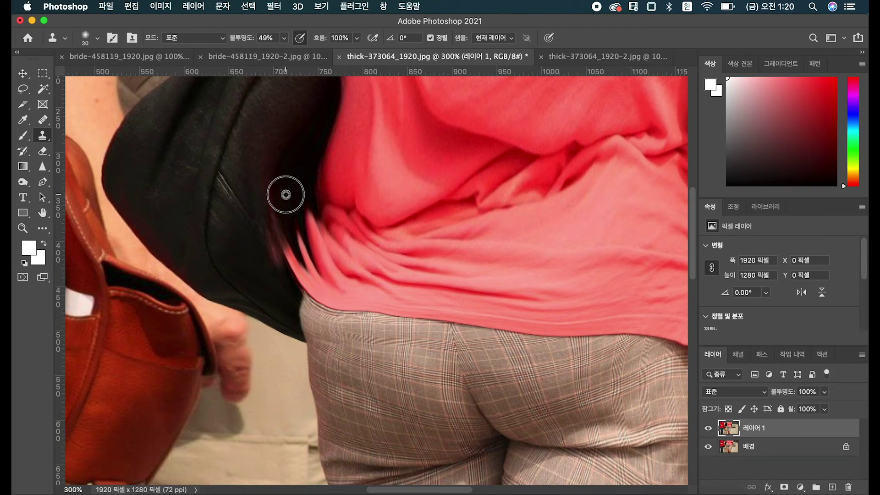
alt+click(286, 195)
drag(277, 218, 273, 259)
Clone more dark bag texture over the remaining pink traces along the bag's inner edge, resampling nearby areas
alt+click(287, 206)
mouse_move(284, 225)
mouse_down()
mouse_move(283, 261)
mouse_move(284, 216)
mouse_move(289, 262)
mouse_move(283, 199)
mouse_move(275, 201)
mouse_move(276, 256)
mouse_move(284, 202)
mouse_move(272, 198)
mouse_move(271, 251)
mouse_up()
alt+click(285, 215)
alt+click(282, 199)
alt+click(282, 197)
alt+click(275, 204)
alt+click(277, 228)
alt+click(276, 239)
alt+click(277, 215)
drag(282, 267, 281, 271)
alt+click(284, 221)
Clean up the shirt's jagged edge against the bag with a size 10 Clone Stamp
key(bracketleft)
key(bracketleft)
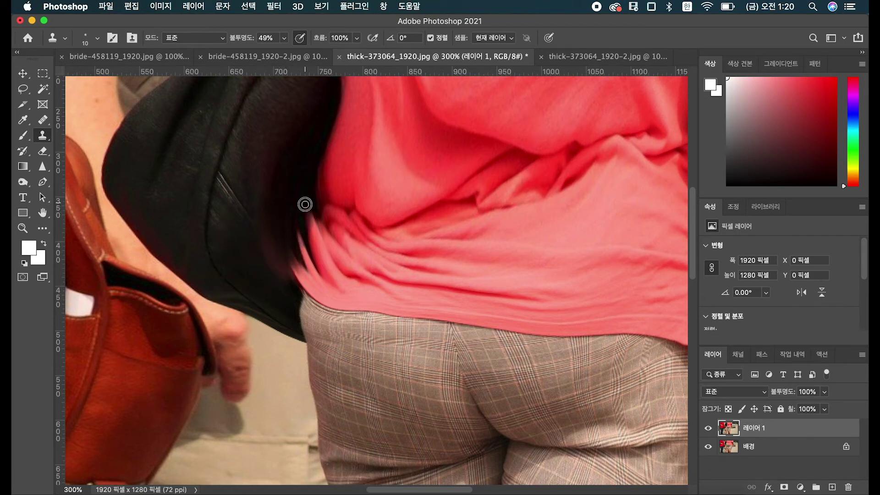
alt+click(297, 230)
click(297, 241)
drag(285, 274, 300, 257)
alt+click(300, 225)
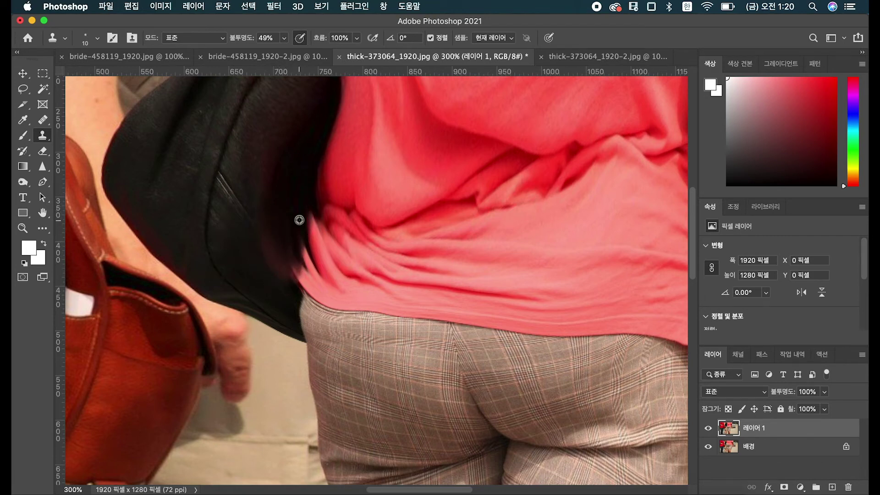
Cover the dark fold across the shirt's waist with smooth fabric using a size 90 Clone Stamp
key(j)
scroll(327, 208, right, 5)
scroll(327, 209, up, 3)
key(super+minus)
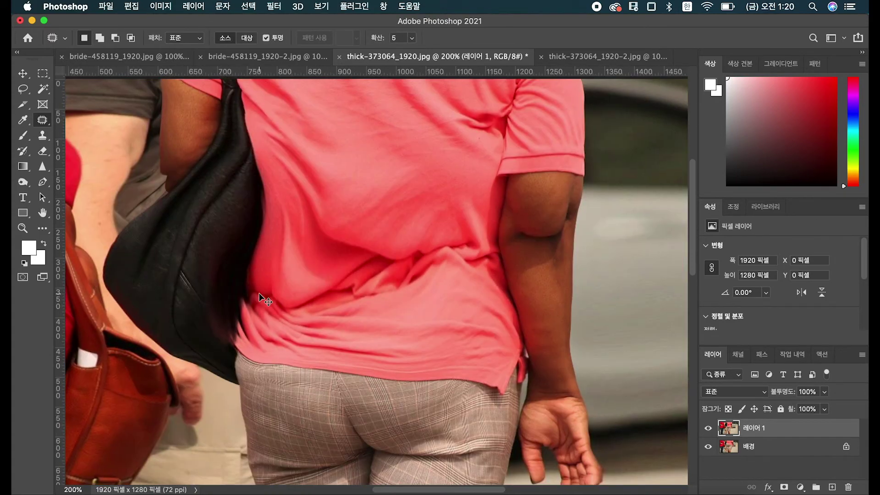
click(50, 139)
drag(362, 298, 412, 265)
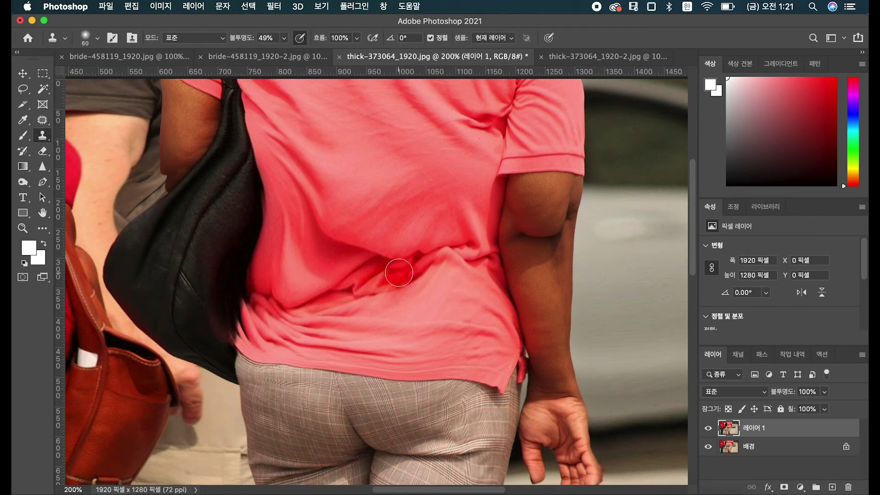
key(bracketright)
key(bracketright)
key(bracketright)
alt+click(355, 228)
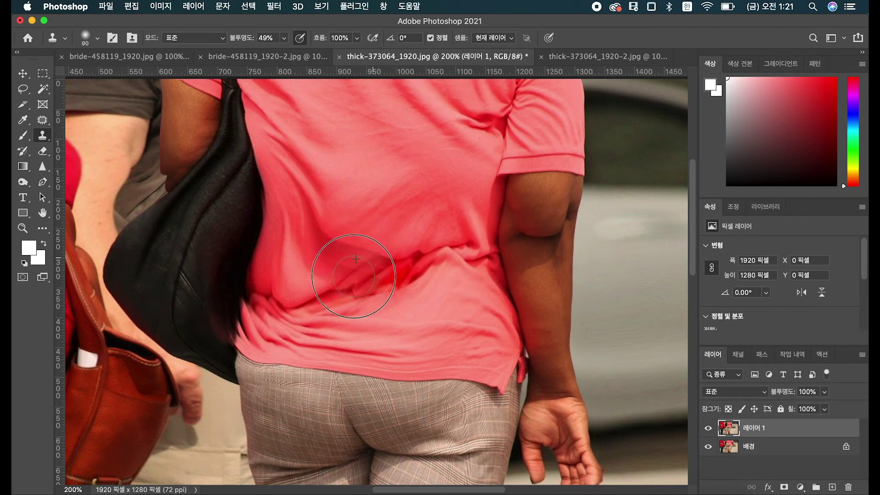
alt+click(395, 242)
drag(410, 271, 357, 277)
Smooth the middle and left side of the waist fold by cloning fabric sampled from just above it
alt+click(399, 235)
mouse_move(413, 270)
mouse_down()
mouse_move(360, 274)
mouse_move(340, 293)
mouse_move(357, 272)
mouse_move(331, 279)
mouse_up()
alt+click(385, 223)
alt+click(363, 231)
alt+click(342, 212)
mouse_move(327, 228)
mouse_down()
mouse_move(315, 212)
mouse_move(319, 265)
mouse_up()
mouse_move(320, 227)
mouse_down()
mouse_move(304, 241)
mouse_move(337, 252)
mouse_up()
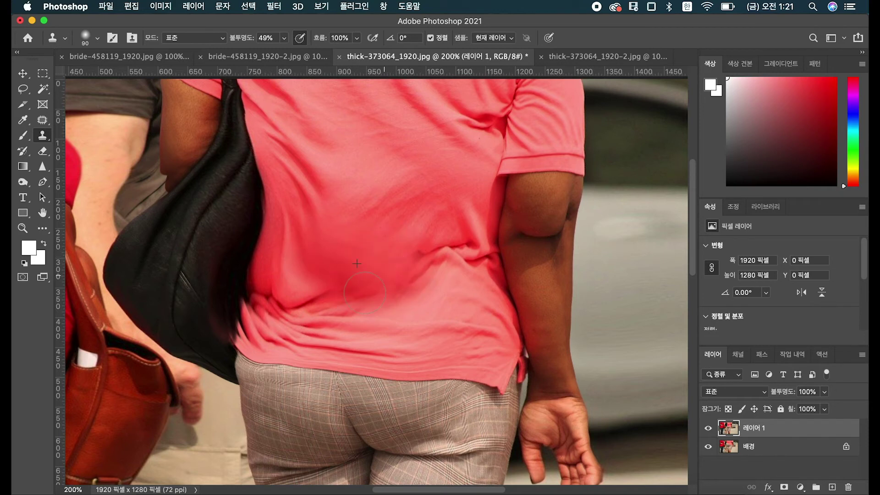
Cover the right part of the shirt's waist fold with smooth fabric cloned from just above it
alt+click(437, 232)
mouse_move(436, 239)
mouse_down()
mouse_move(441, 255)
mouse_move(430, 280)
mouse_up()
alt+click(443, 214)
alt+click(436, 222)
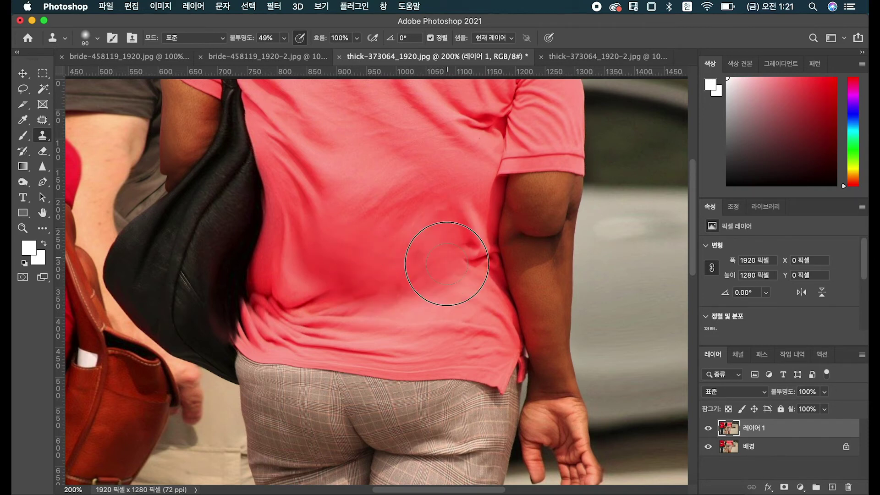
mouse_move(443, 187)
mouse_down()
mouse_move(408, 244)
mouse_move(408, 225)
mouse_up()
Soften the creases along the shirt's left side and across the upper back with fabric cloned from nearby
alt+click(319, 209)
drag(295, 212, 278, 228)
alt+click(295, 206)
alt+click(289, 197)
drag(263, 180, 276, 240)
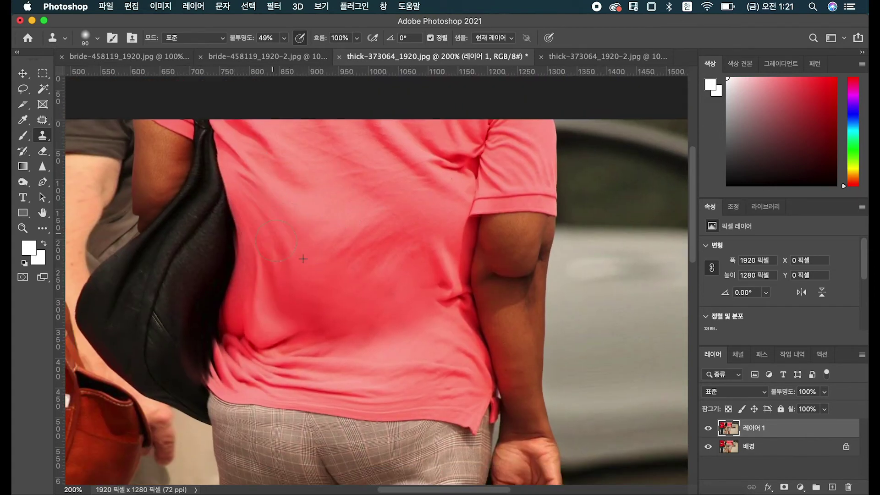
alt+click(275, 184)
mouse_move(275, 165)
mouse_down()
mouse_move(254, 146)
mouse_move(262, 163)
mouse_up()
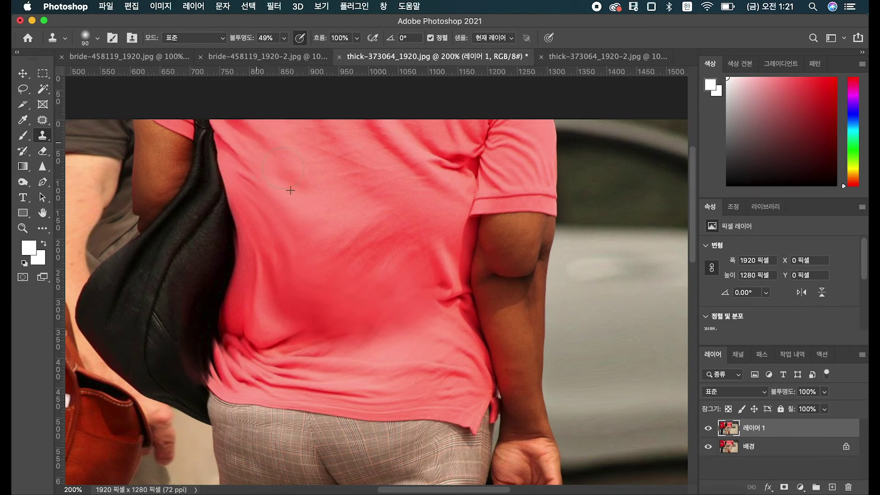
mouse_move(400, 128)
mouse_down()
mouse_move(409, 148)
mouse_move(418, 128)
mouse_move(444, 186)
mouse_move(452, 127)
mouse_move(455, 180)
mouse_up()
alt+click(387, 170)
alt+click(411, 181)
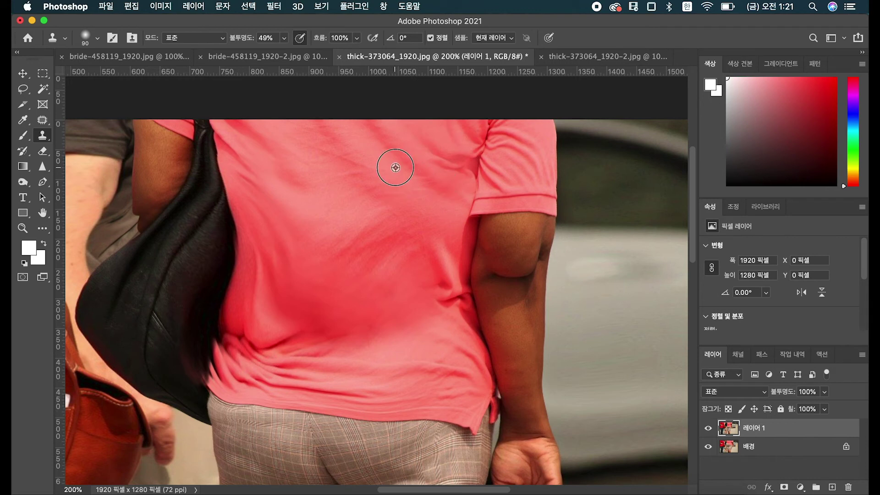
Clone smooth fabric over the wrinkles above the shirt's hem and the remaining fold beside the right arm
scroll(426, 181, down, 3)
alt+click(367, 312)
drag(311, 311, 267, 306)
alt+click(443, 301)
drag(447, 314, 457, 306)
alt+click(410, 310)
drag(400, 310, 385, 312)
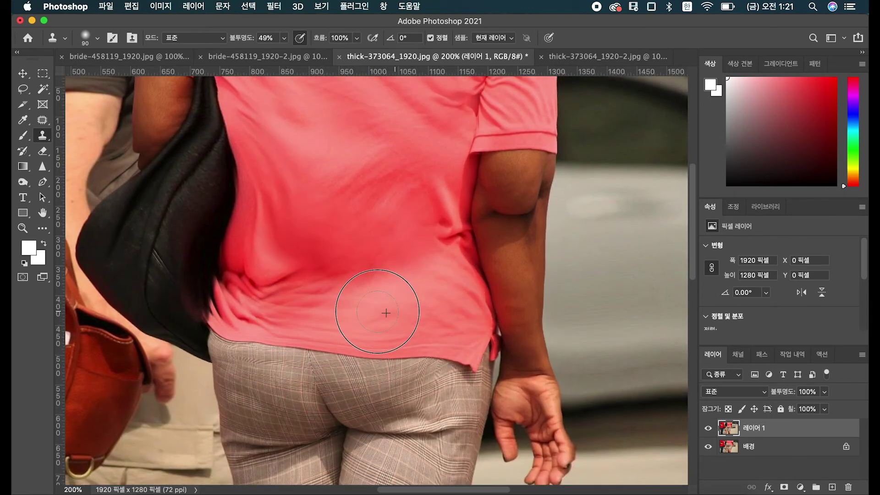
drag(472, 256, 464, 239)
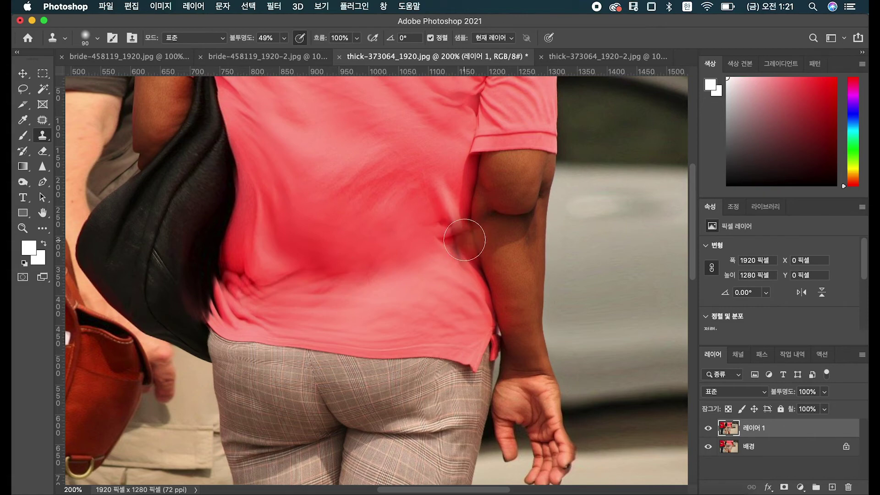
Copy a rectangular area of smooth fabric from the shirt's upper back and paste it as a new layer
key(super+minus)
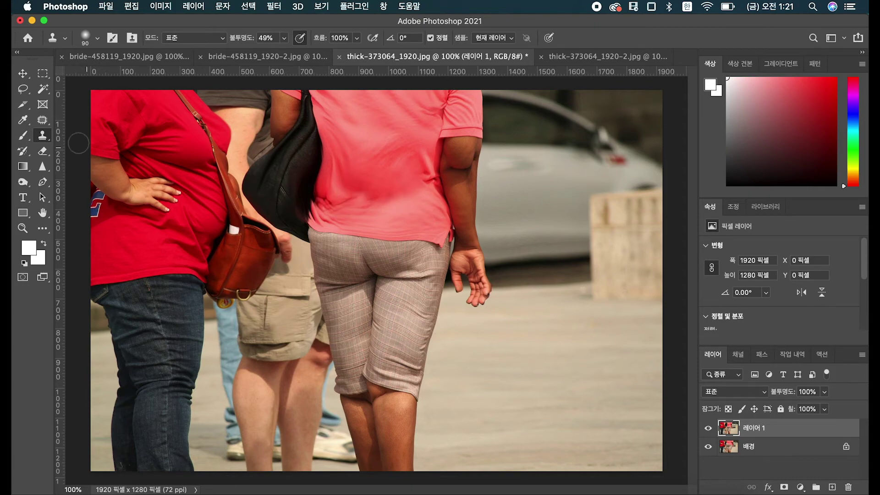
click(42, 73)
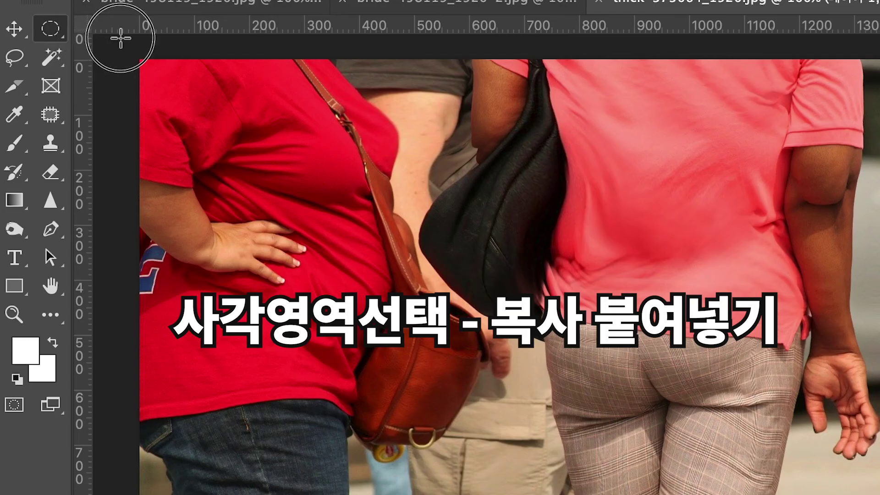
right_click(50, 28)
click(138, 24)
drag(602, 61, 746, 147)
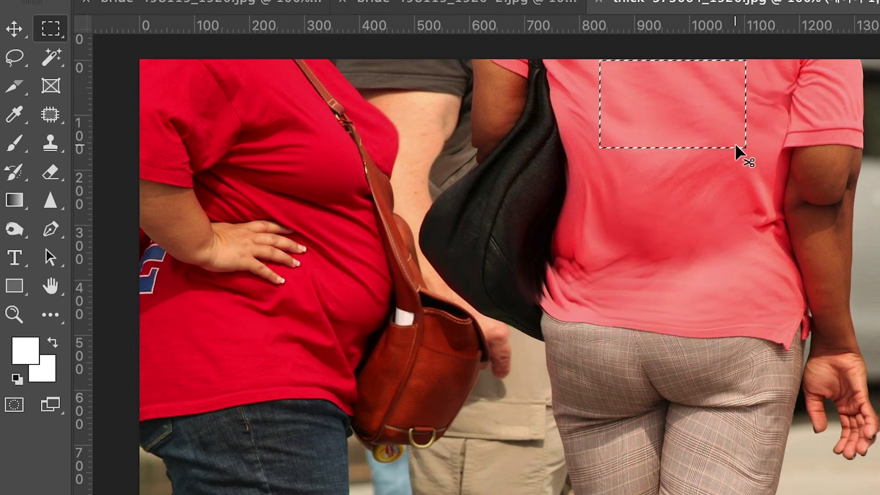
key(ctrl+d)
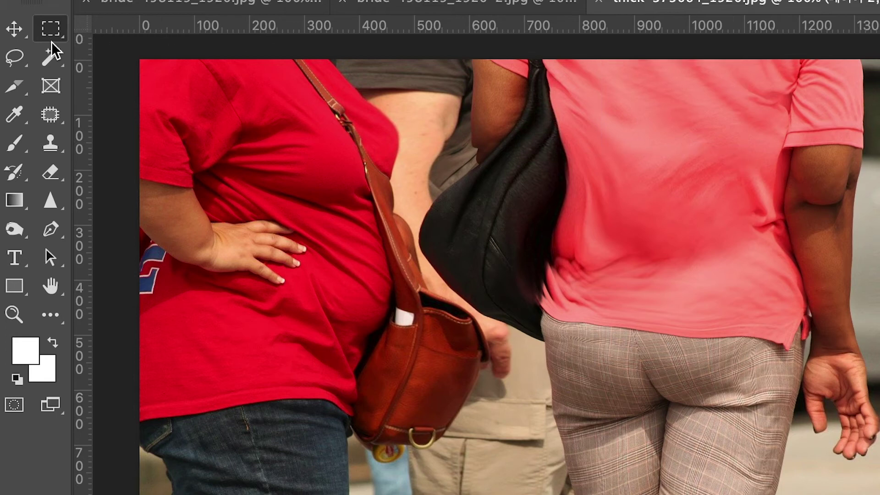
Move the pasted fabric patch down over the blotchy waist area, at about X 835, Y 190 pixels
click(14, 29)
drag(647, 143, 654, 245)
drag(368, 189, 369, 188)
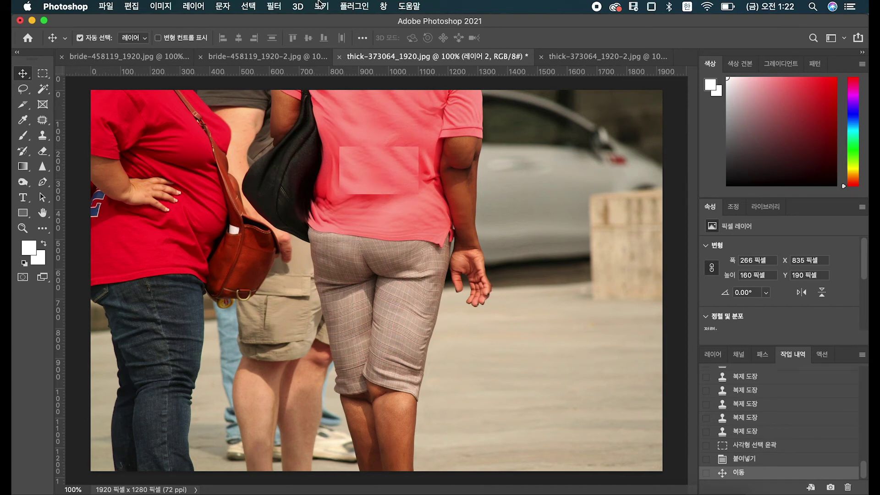
Scale the fabric patch to 136.55% with Free Transform and centre it across the shirt's waist at X 969 pixels
key(super+t)
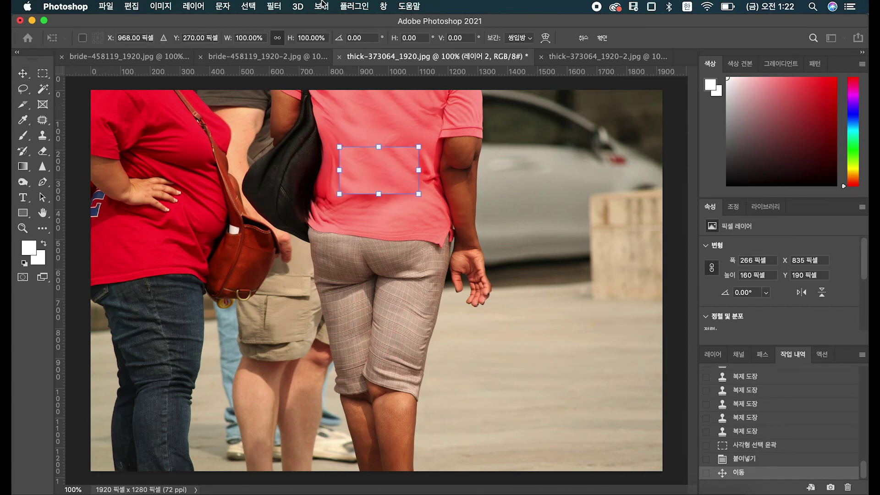
mouse_move(420, 148)
mouse_down()
mouse_move(434, 123)
mouse_move(430, 139)
mouse_up()
drag(339, 140, 331, 135)
drag(375, 158, 371, 170)
drag(375, 200, 376, 206)
drag(425, 176, 426, 177)
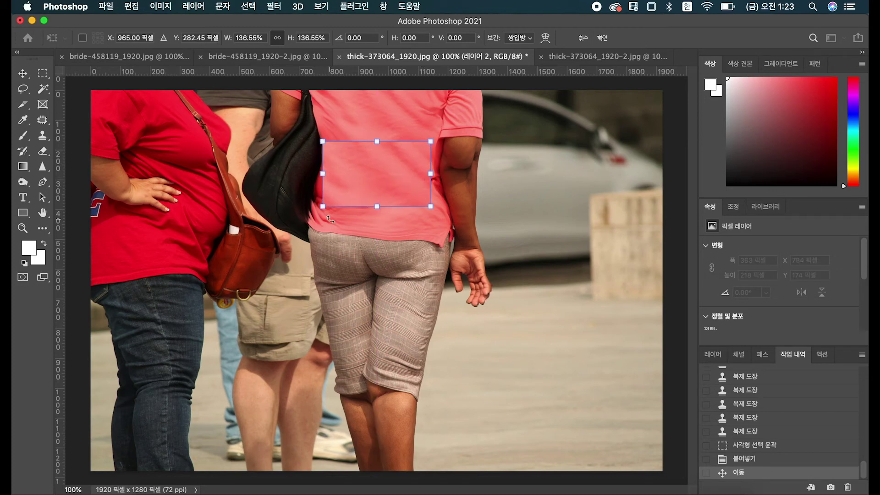
drag(330, 193, 332, 194)
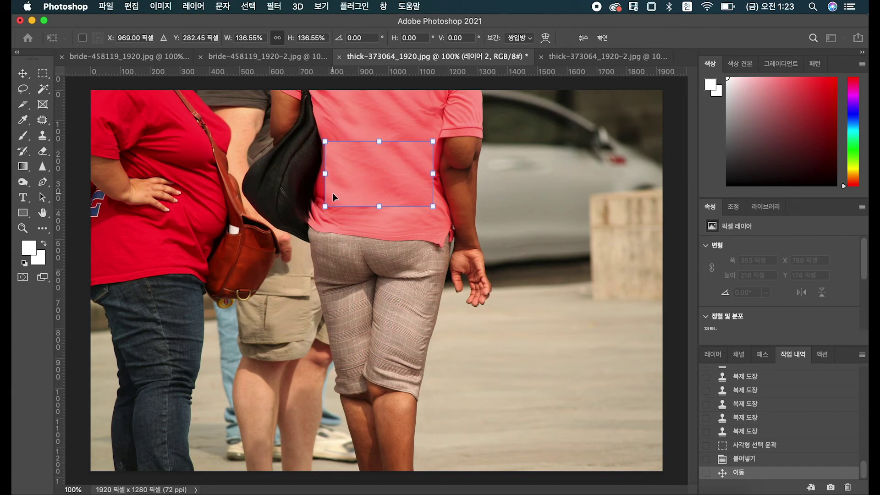
key(Return)
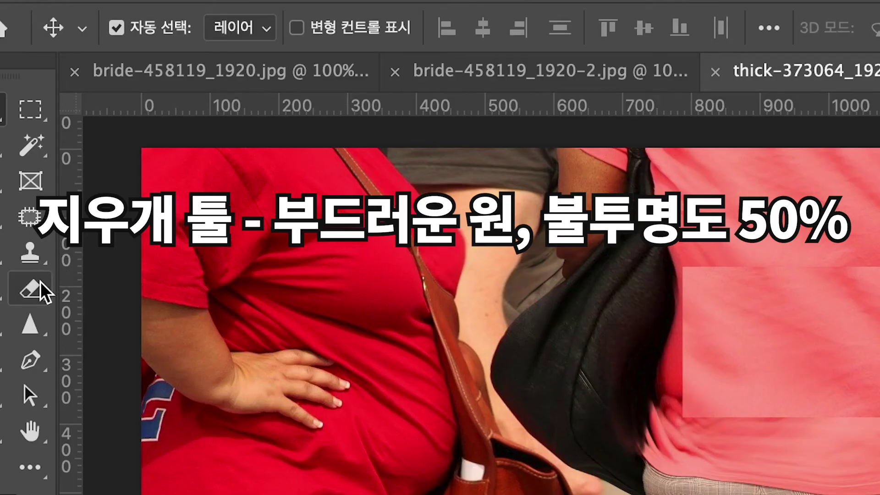
Set up the Eraser with the soft round brush (부드러운 원) at 47% opacity and a size of 80 pixels
click(43, 151)
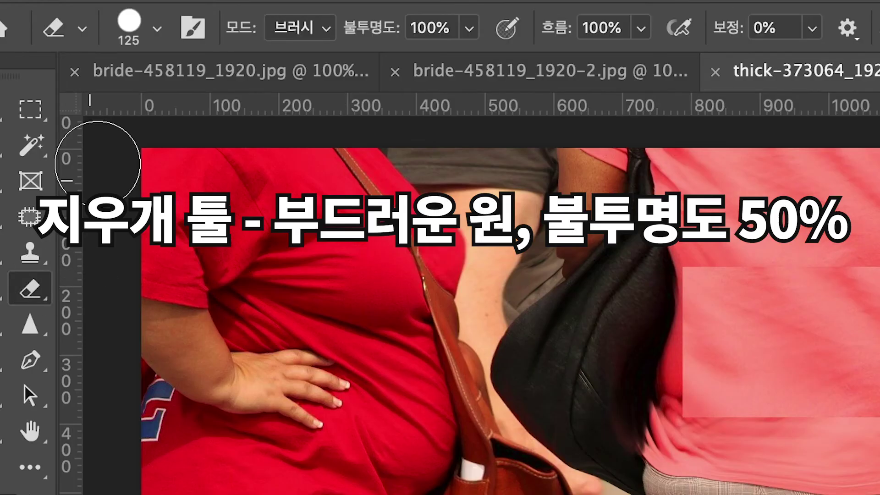
click(157, 29)
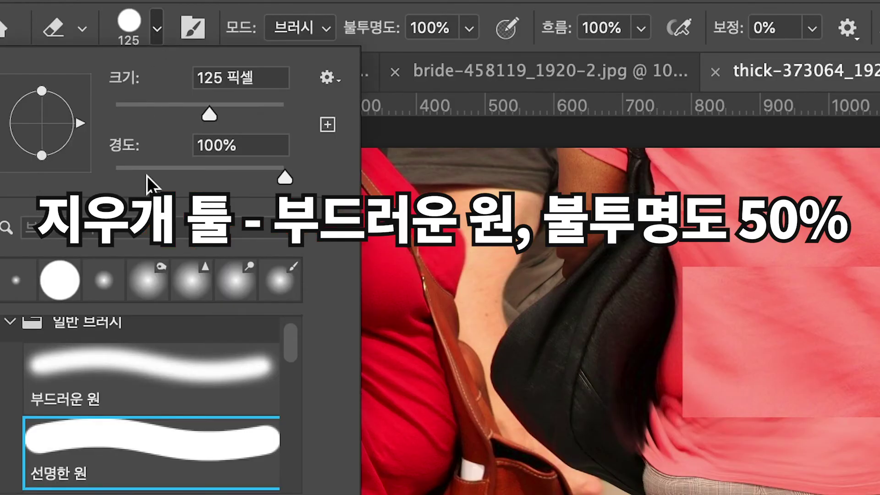
click(151, 366)
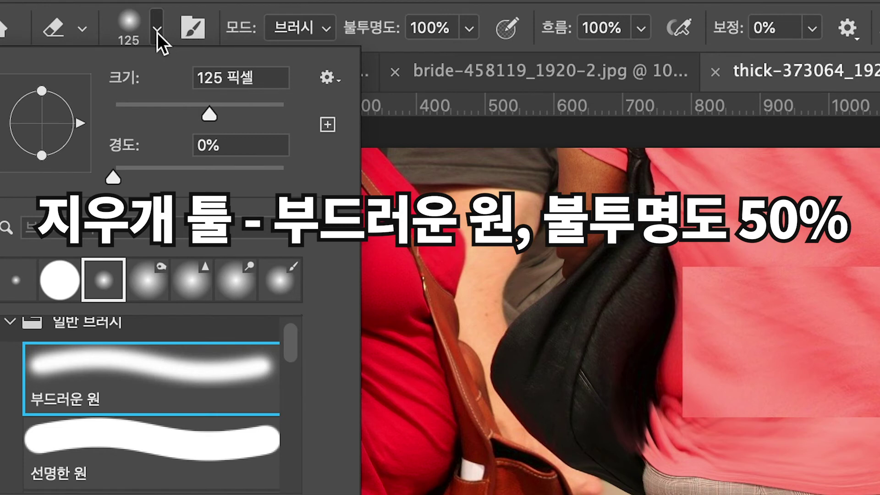
scroll(148, 406, up, 1)
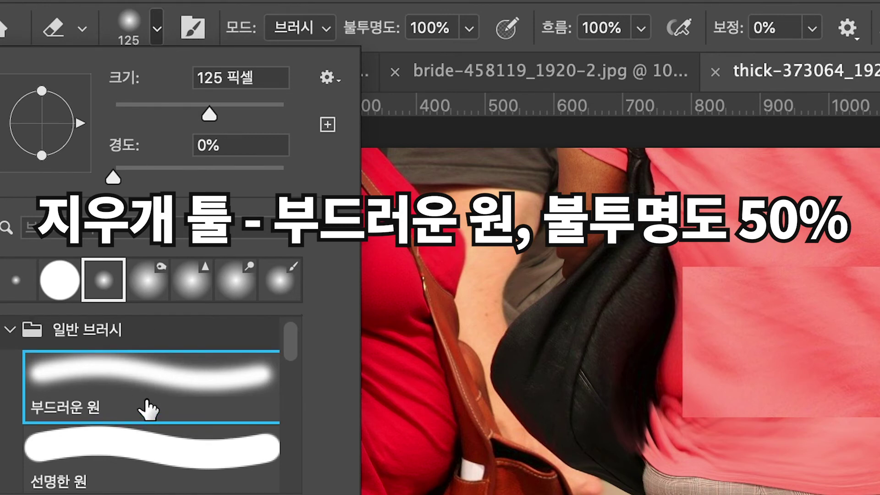
click(468, 29)
click(469, 28)
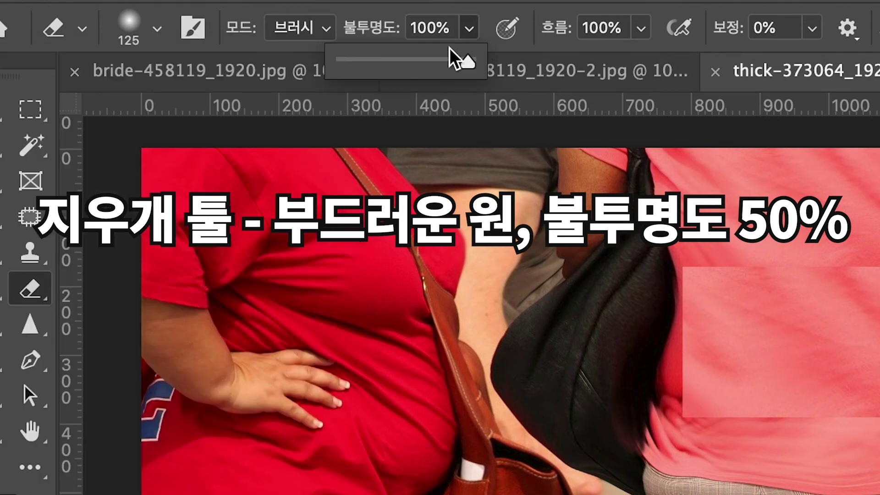
click(401, 60)
click(509, 5)
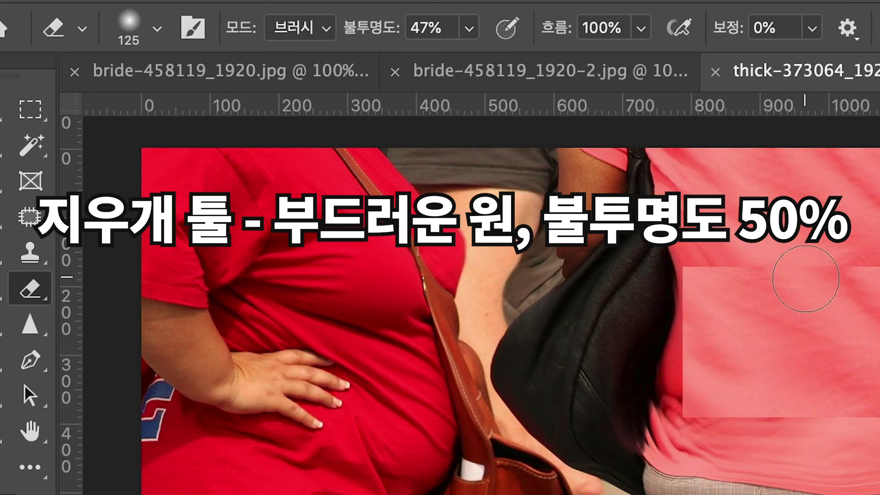
key(bracketleft)
key(bracketleft)
key(bracketleft)
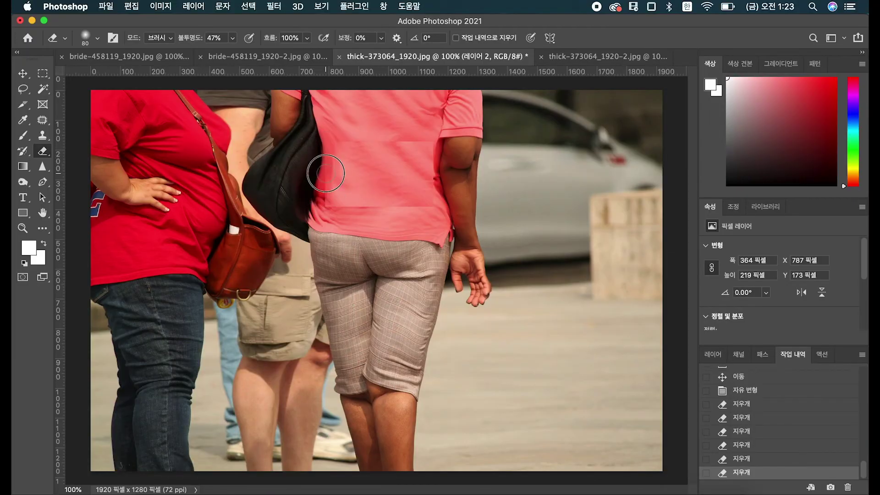
Erase the hard edges of the fabric patch on all sides so it blends into the surrounding shirt
drag(325, 173, 323, 197)
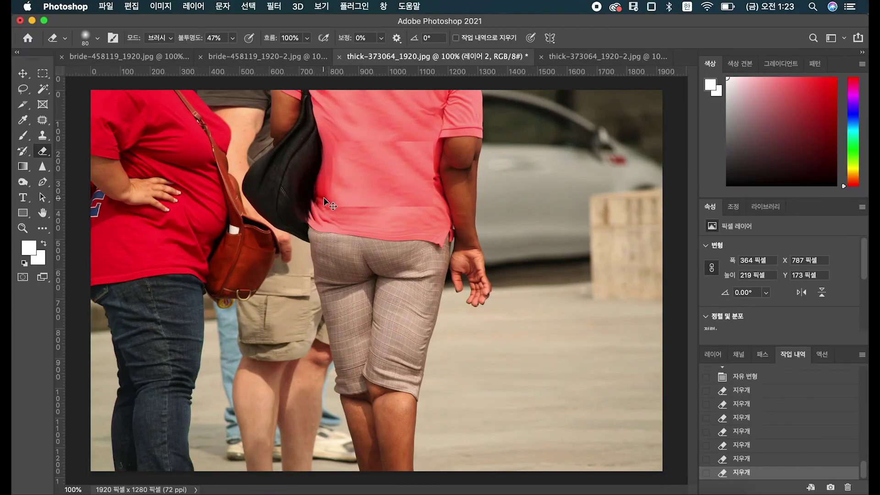
key(super+plus)
key(super+plus)
key(super+plus)
mouse_move(334, 226)
mouse_down()
mouse_move(340, 292)
mouse_move(321, 401)
mouse_up()
mouse_move(182, 232)
mouse_down()
mouse_move(169, 219)
mouse_move(169, 282)
mouse_move(340, 300)
mouse_move(281, 299)
mouse_move(295, 303)
mouse_move(438, 306)
mouse_up()
click(282, 300)
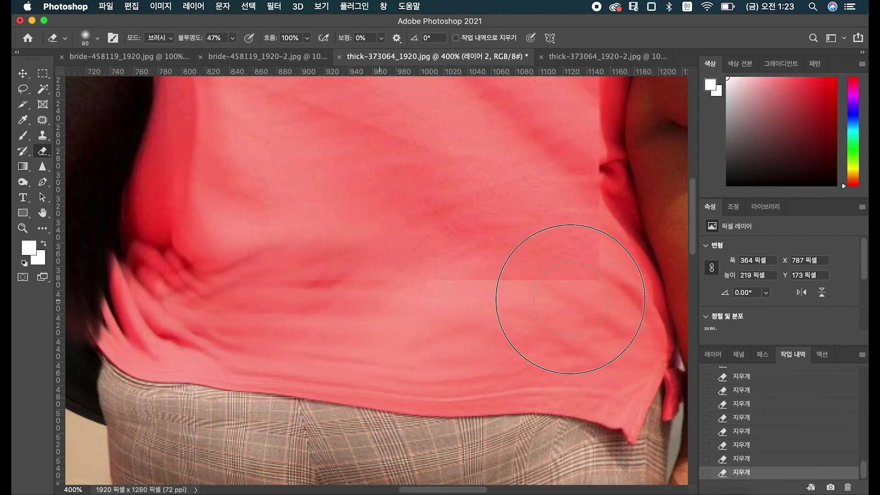
drag(583, 288, 302, 295)
drag(589, 255, 502, 410)
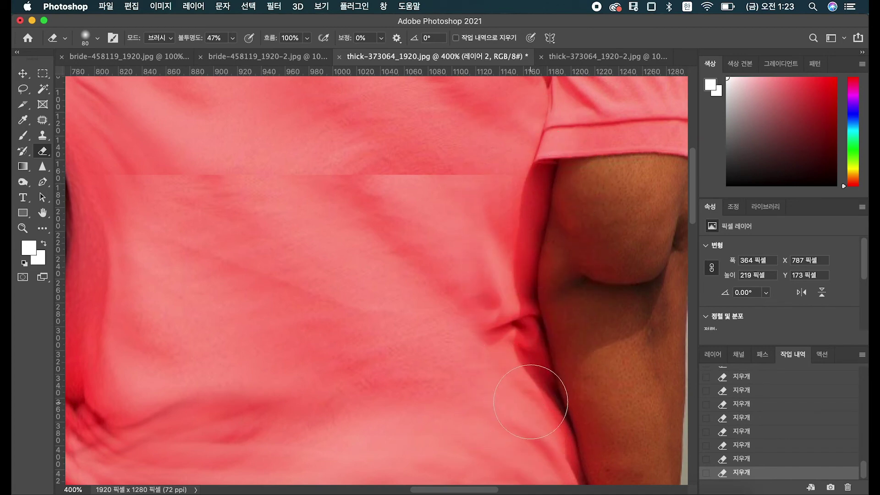
drag(494, 294, 542, 344)
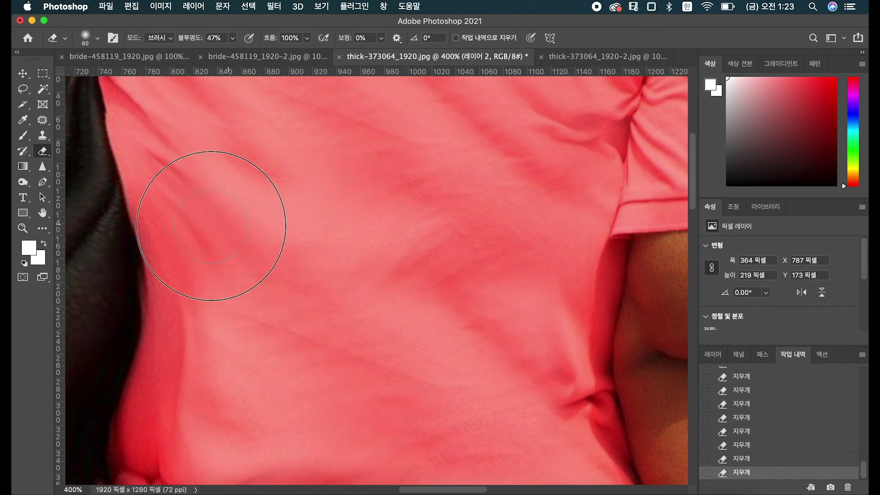
Compare the whole photo with the fabric patch layer hidden and shown
key(super+minus)
key(super+minus)
key(super+minus)
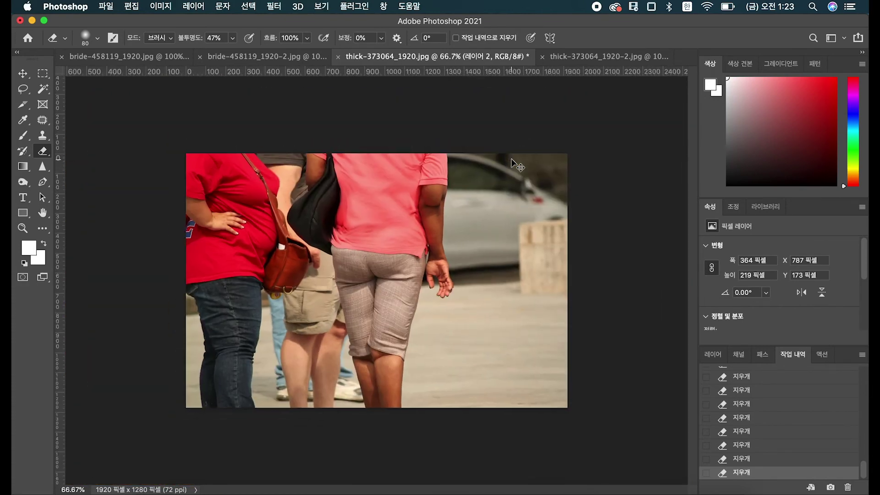
key(super+plus)
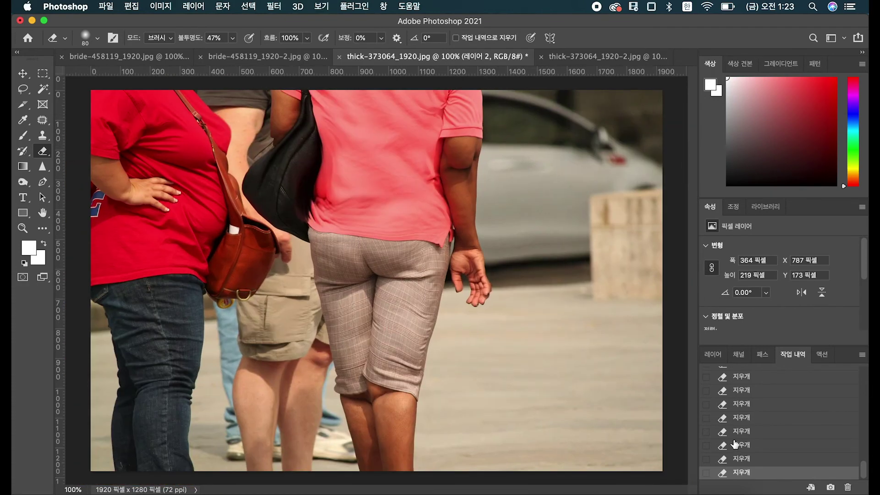
click(713, 355)
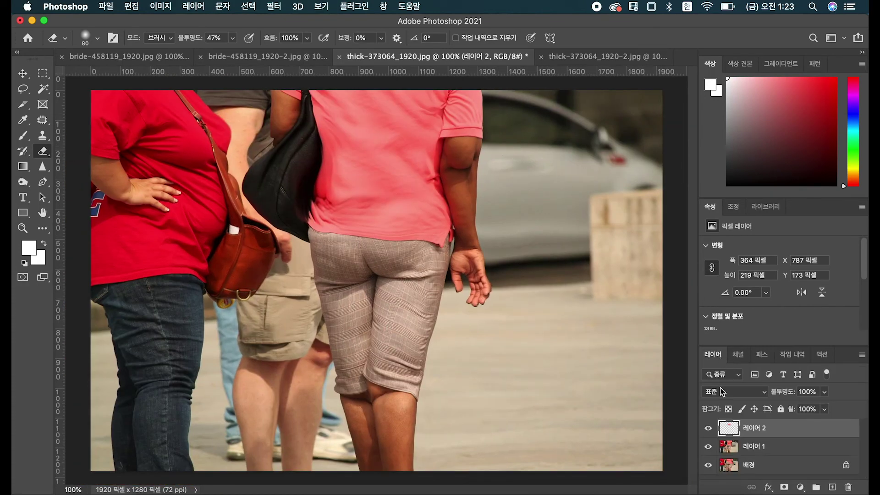
click(708, 428)
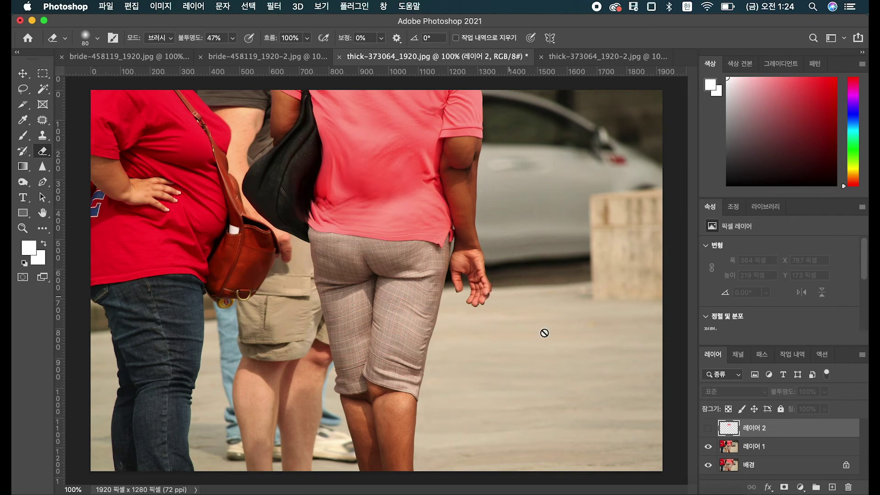
click(708, 430)
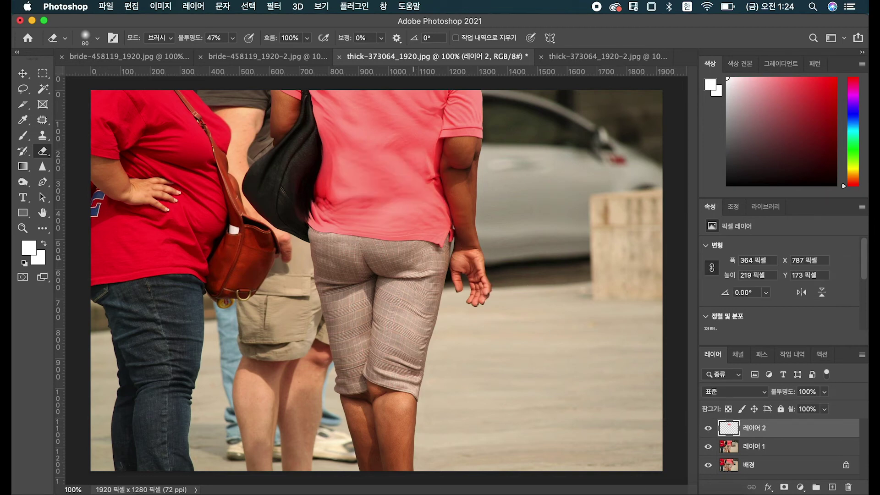
Stretch the fabric patch upward to 134.70% height with Free Transform, keeping its width
click(23, 75)
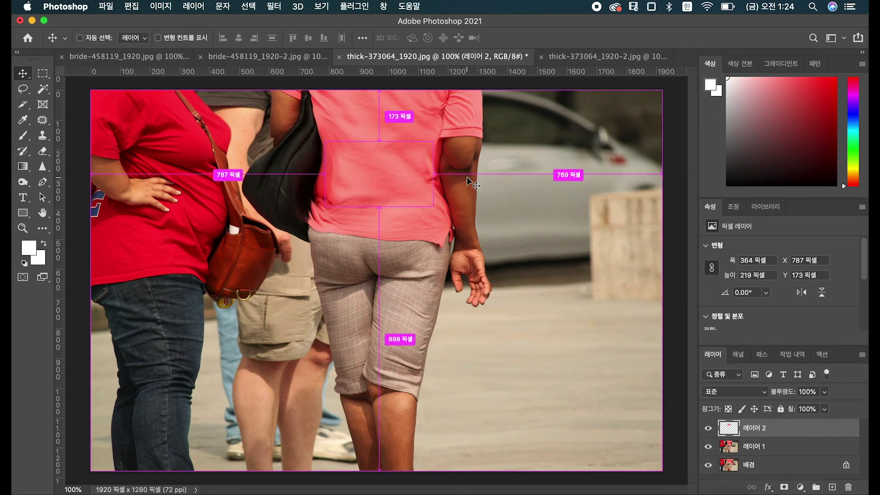
key(super+t)
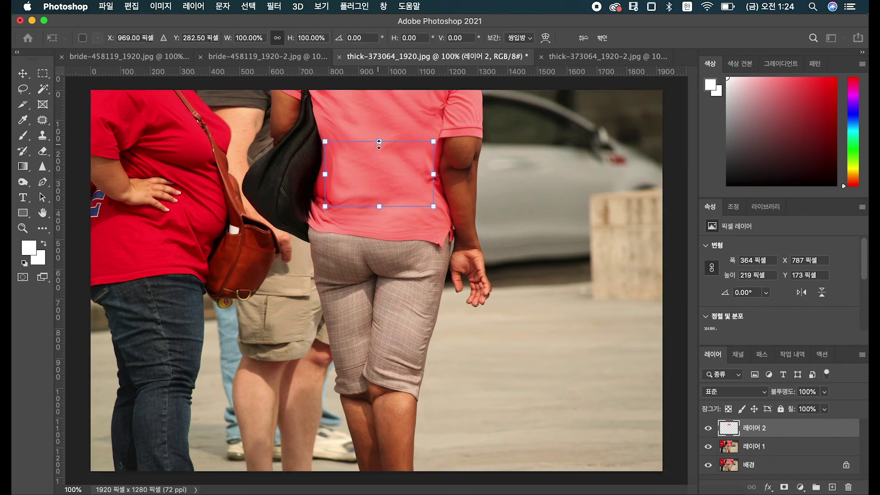
drag(379, 142, 380, 119)
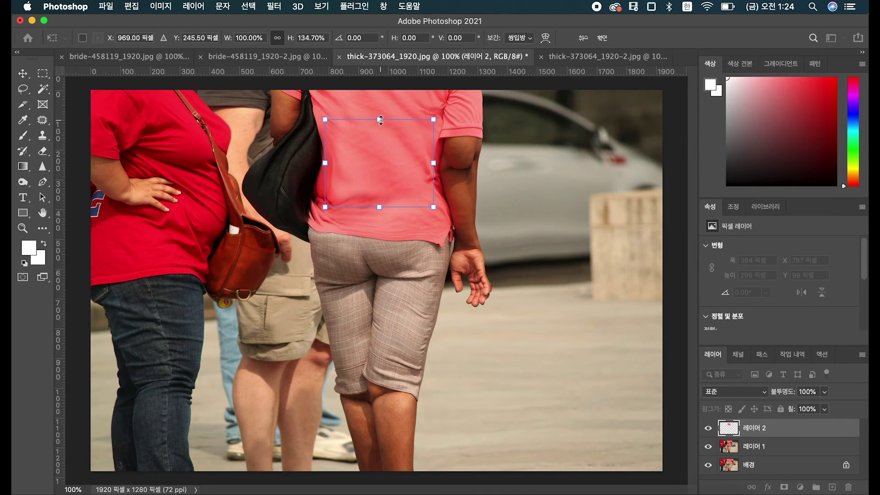
key(Return)
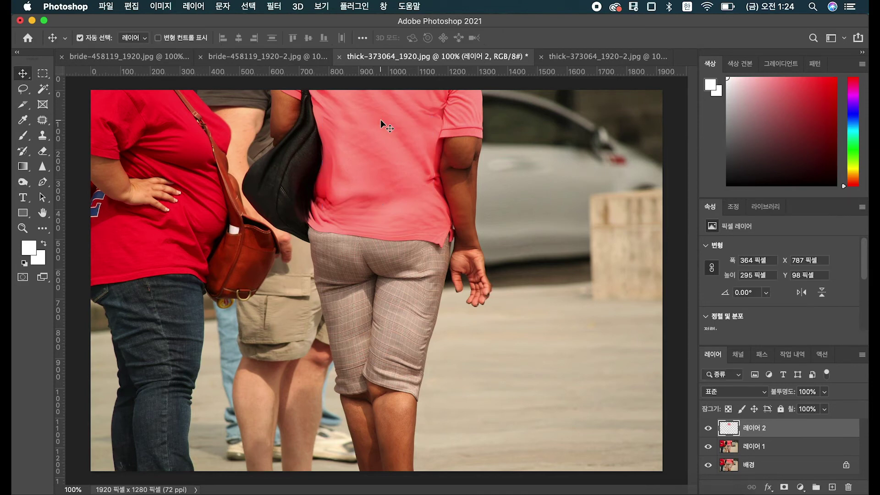
Set up the Clone Stamp with a 45-pixel brush for the shirt folds beside the black bag
super+click(391, 252)
super+click(293, 231)
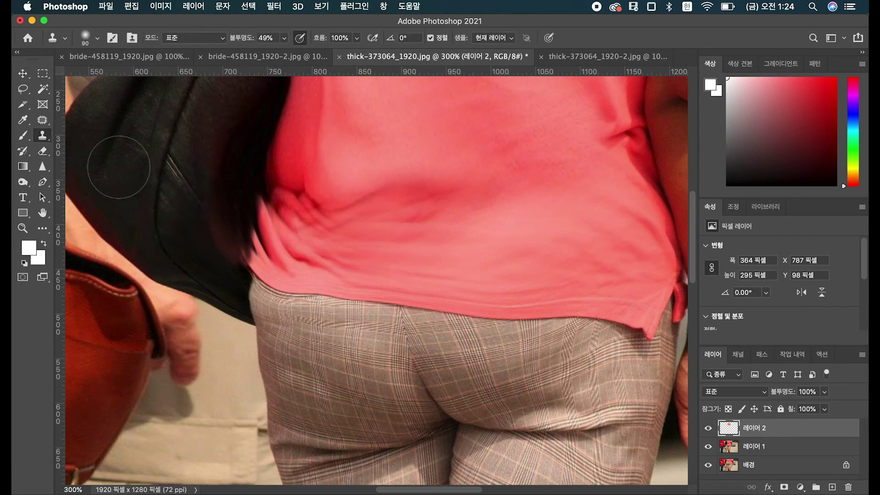
click(42, 135)
key(bracketleft)
key(bracketleft)
key(bracketleft)
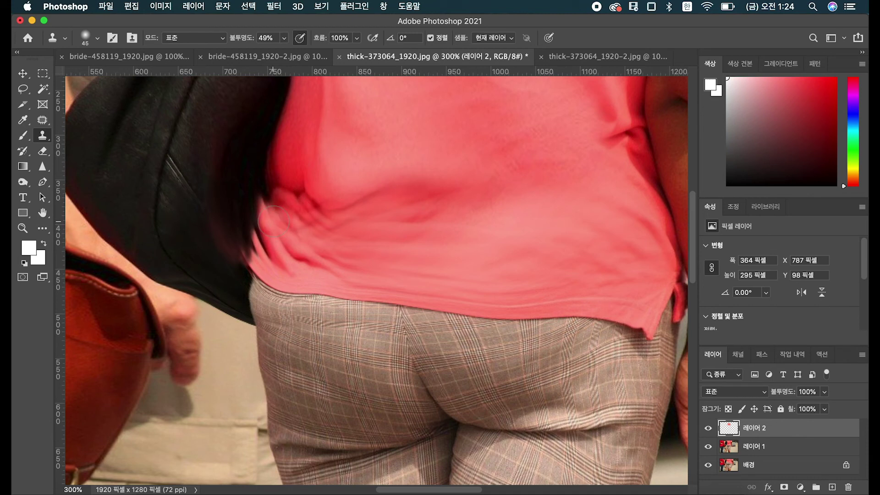
Clone smooth shirt fabric over the bunched folds beside the bag, working on 레이어 1
alt+click(299, 182)
mouse_move(294, 196)
mouse_down()
mouse_move(296, 234)
mouse_move(340, 246)
mouse_up()
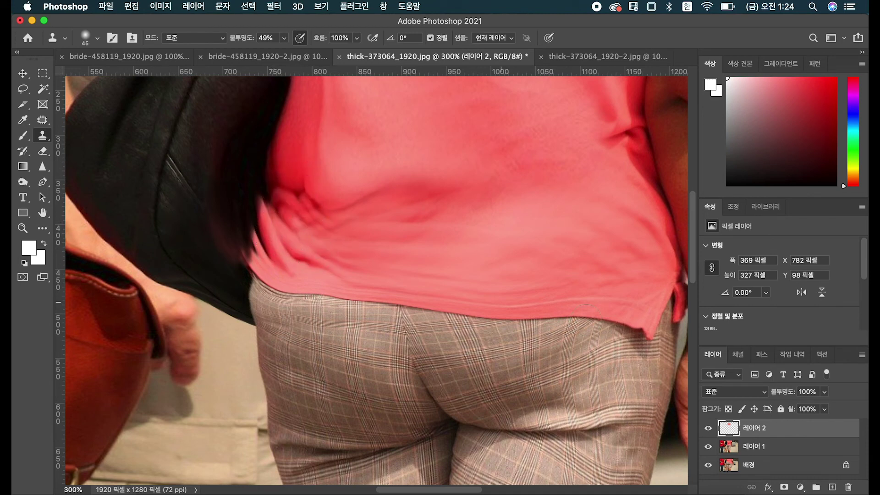
click(739, 444)
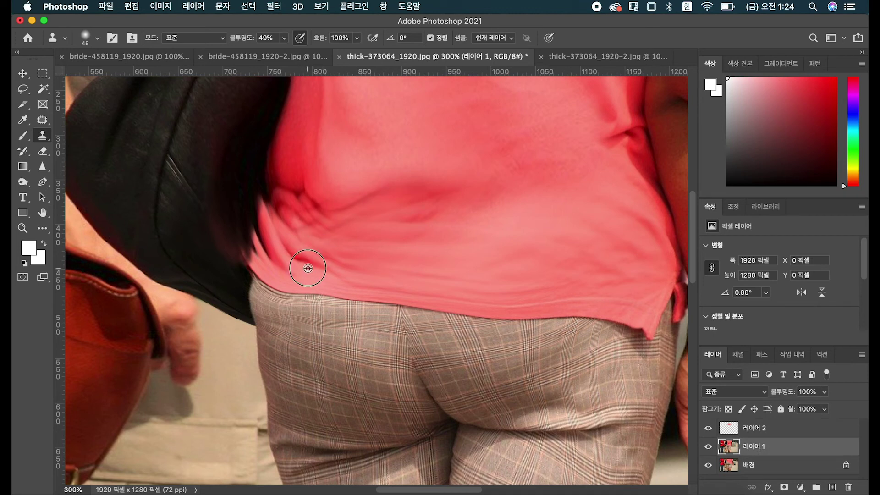
mouse_move(304, 215)
mouse_down()
mouse_move(294, 248)
mouse_move(290, 240)
mouse_move(313, 238)
mouse_move(320, 251)
mouse_move(300, 234)
mouse_move(301, 165)
mouse_move(292, 190)
mouse_move(324, 215)
mouse_up()
alt+click(302, 246)
alt+click(313, 238)
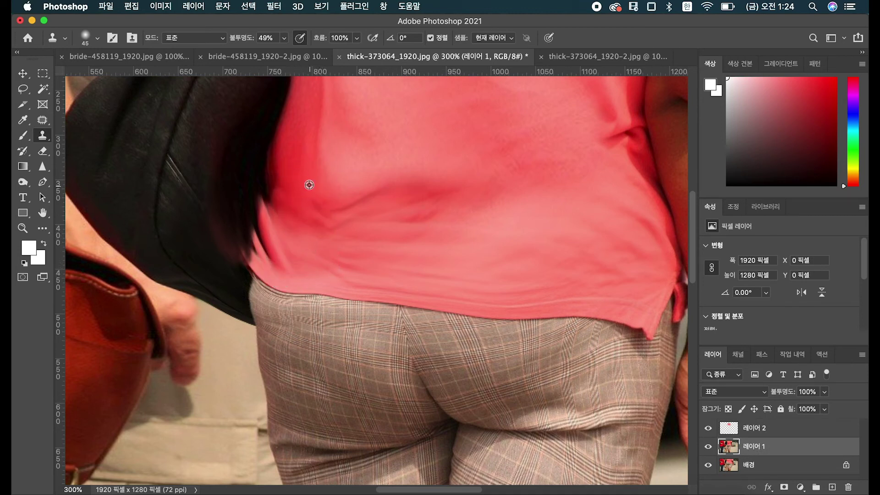
alt+click(383, 220)
Copy a rectangular area of about 102 × 138 pixels along the clean bag and shirt edge onto a new layer
key(super+minus)
key(super+plus)
key(super+plus)
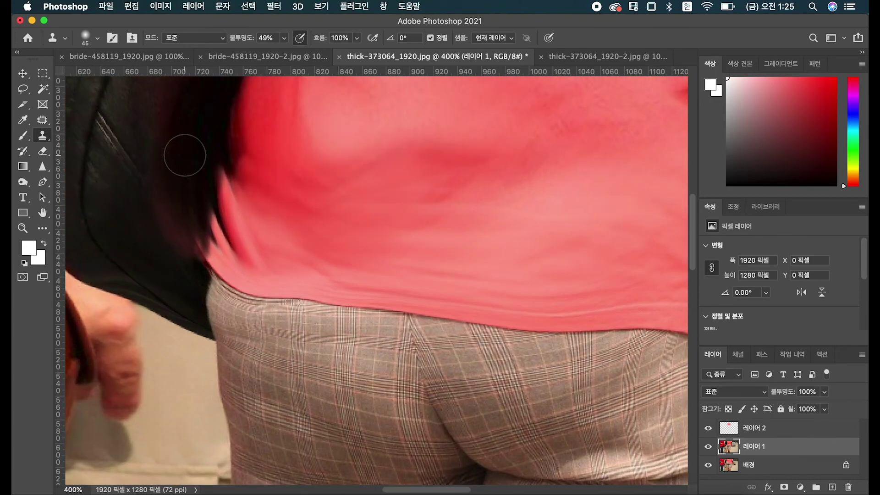
drag(265, 214, 339, 317)
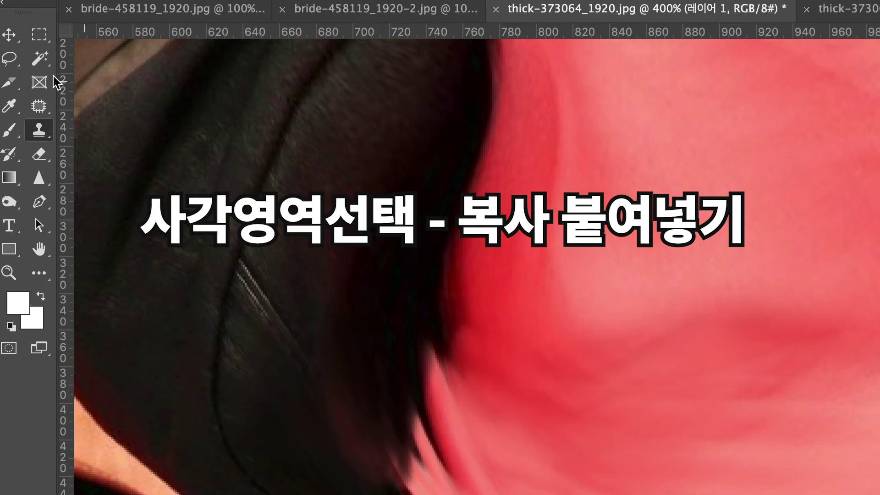
click(38, 36)
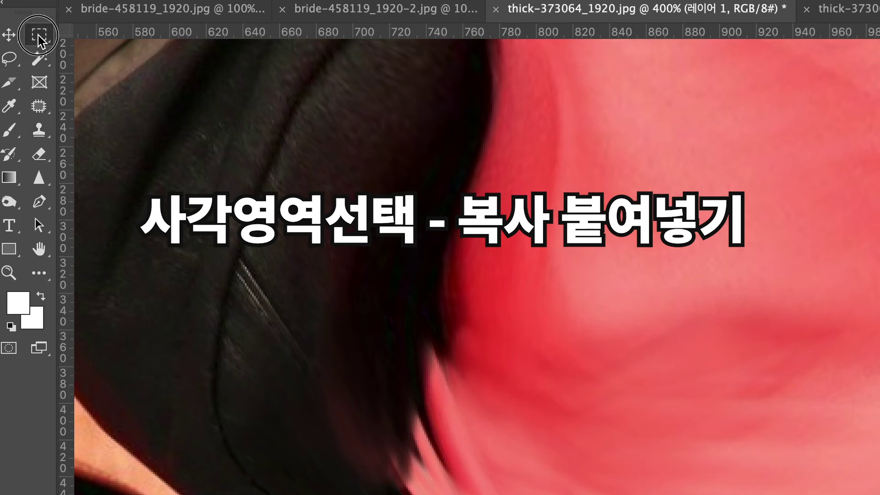
drag(378, 78, 565, 328)
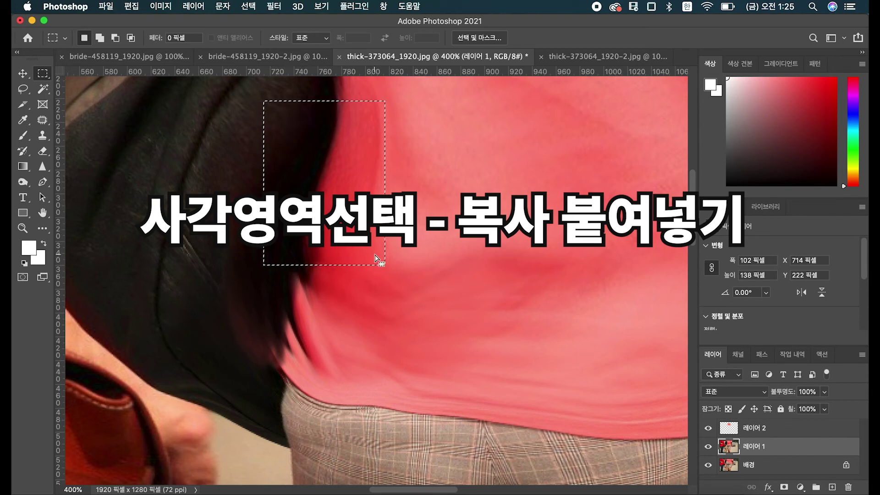
key(super+c)
key(super+v)
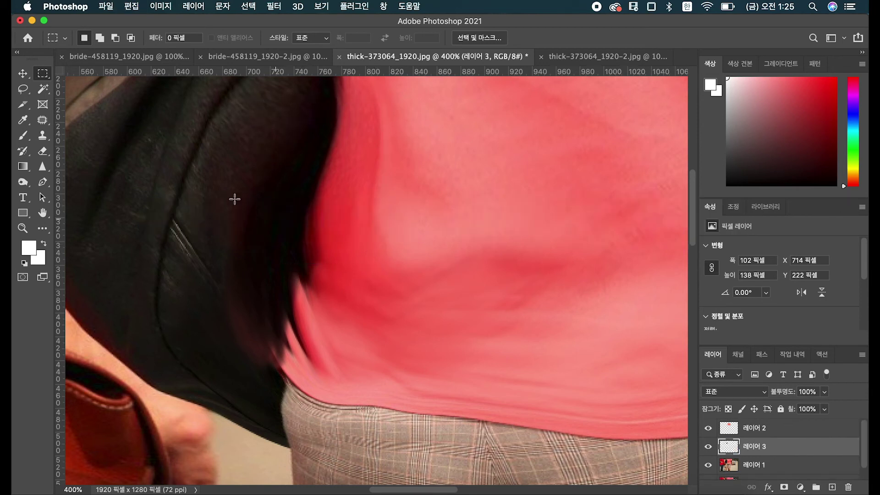
Move the copied edge patch down over the jagged shirt edge beside the bag, to X 684 and Y 321 pixels
click(24, 74)
drag(348, 224, 315, 351)
drag(321, 306, 328, 289)
key(super+minus)
key(super+minus)
key(super+minus)
key(super+minus)
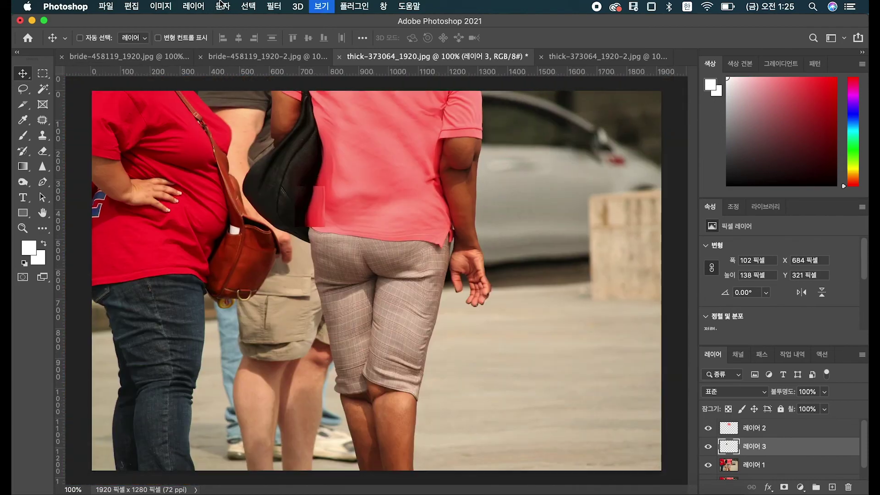
Fine-tune the edge patch's position to X 690 and Y 316 pixels so it lines up with the shirt's side
key(super+plus)
key(super+plus)
key(super+plus)
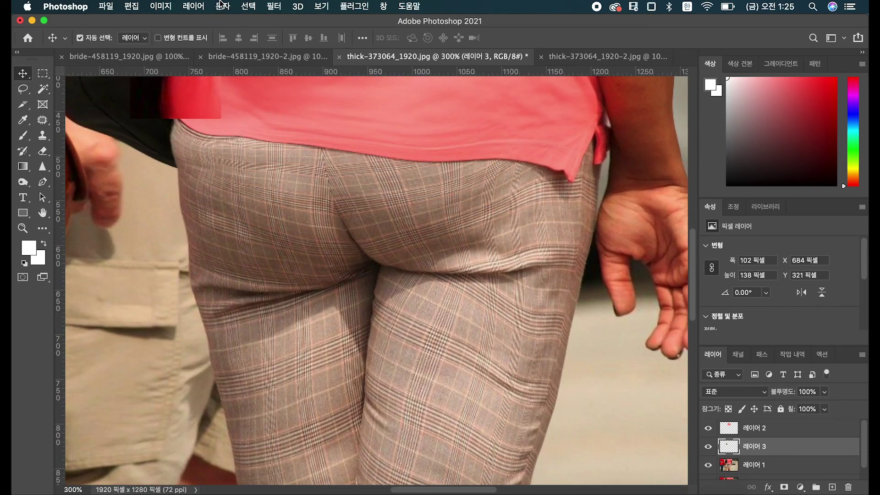
drag(205, 157, 251, 318)
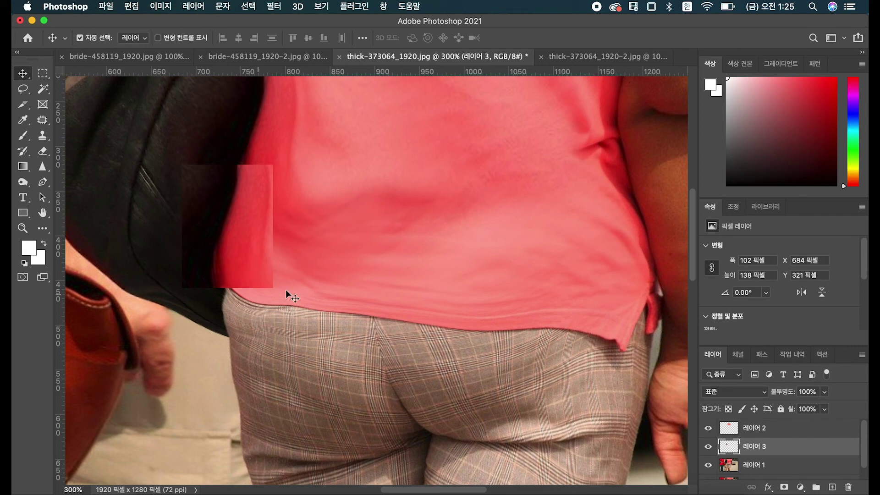
drag(241, 179, 248, 172)
right_click(255, 178)
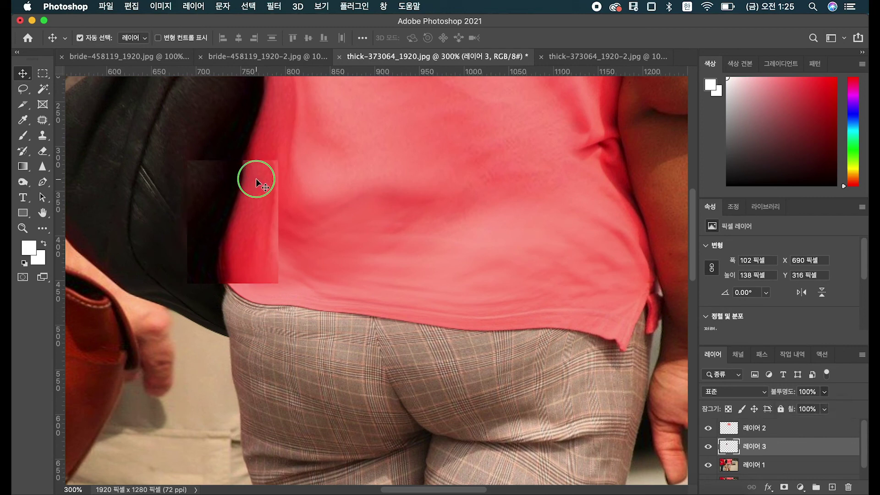
click(259, 171)
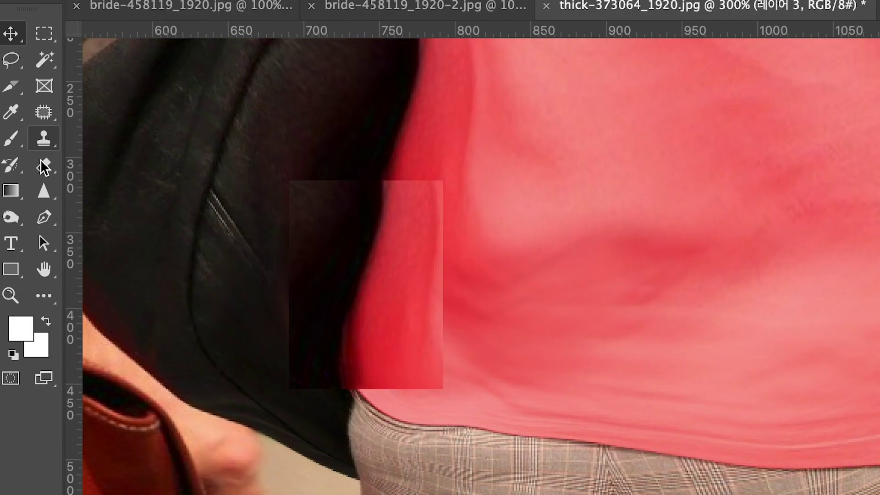
Erase the hard borders of the edge patch with the soft Eraser so it blends into the bag and shirt
click(42, 151)
mouse_move(480, 148)
mouse_down()
mouse_move(497, 141)
mouse_move(219, 142)
mouse_move(488, 145)
mouse_move(262, 144)
mouse_move(472, 149)
mouse_move(309, 150)
mouse_move(473, 159)
mouse_move(463, 167)
mouse_move(470, 218)
mouse_move(469, 197)
mouse_move(487, 262)
mouse_move(467, 327)
mouse_move(490, 227)
mouse_up()
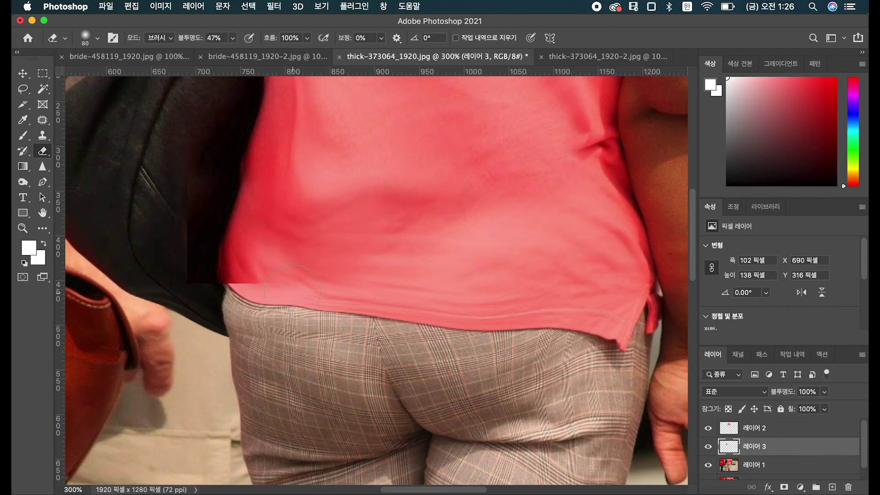
mouse_move(292, 292)
mouse_down()
mouse_move(216, 304)
mouse_move(177, 265)
mouse_move(157, 138)
mouse_up()
click(23, 74)
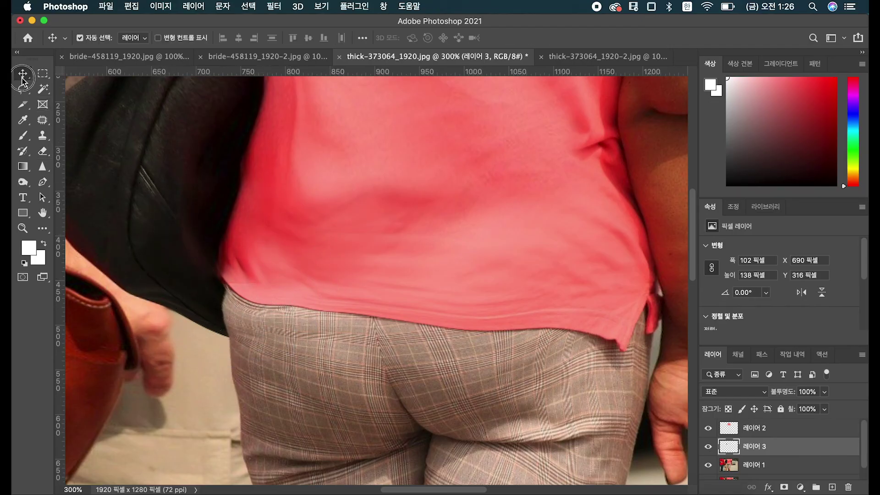
click(41, 152)
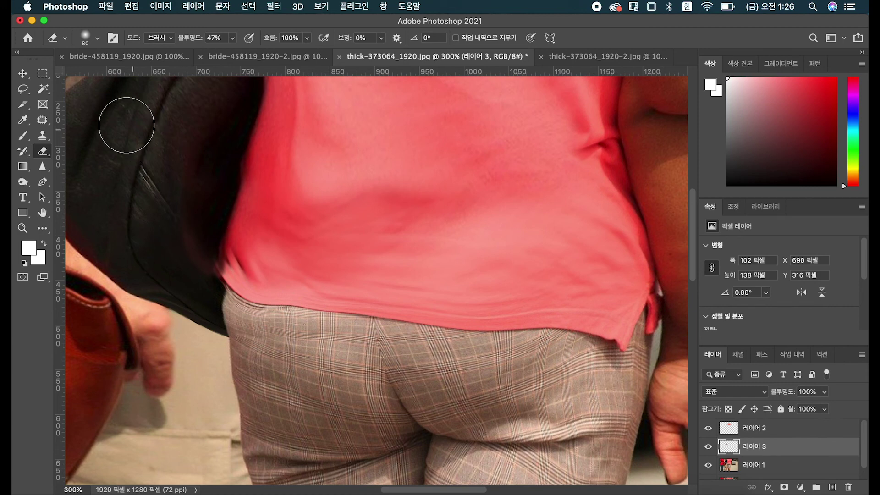
Shift the edge patch to X 688 and Y 318 pixels and stretch it downward to 156 pixels high with Free Transform
click(22, 73)
drag(240, 203, 237, 205)
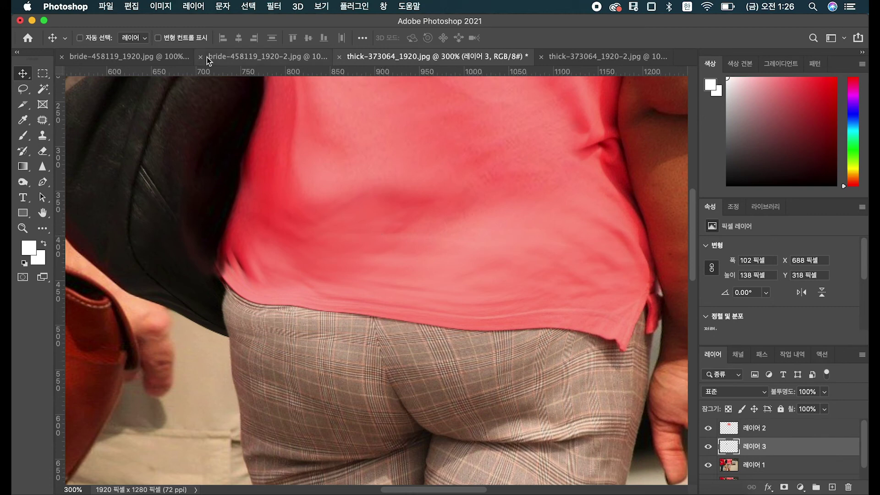
key(ctrl+t)
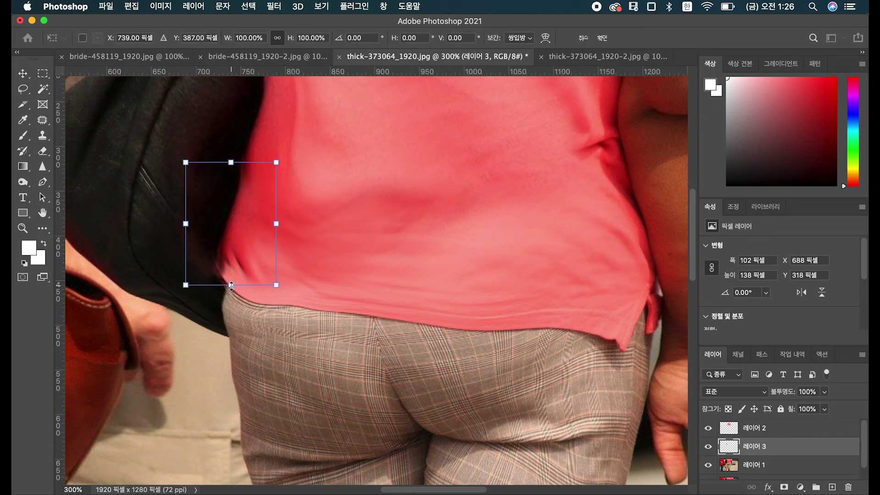
drag(232, 285, 231, 302)
key(Return)
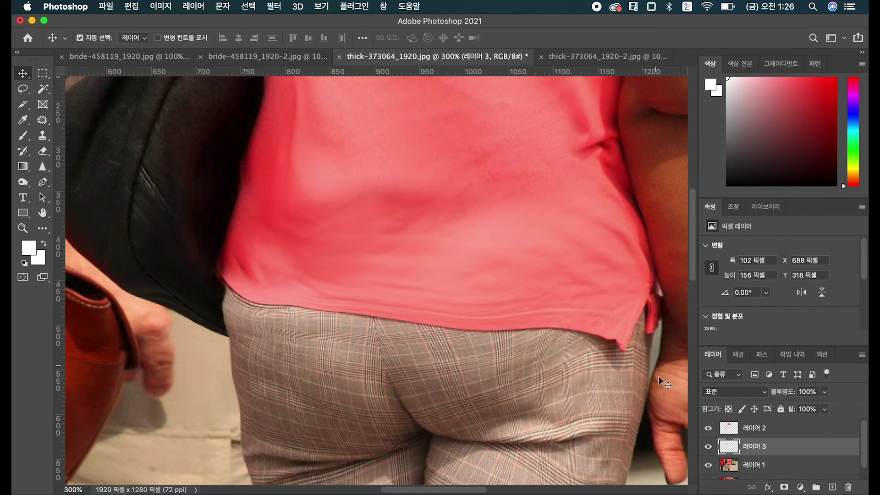
Compare the bag and shirt edge with the patch layer 레이어 3 hidden and shown
click(708, 446)
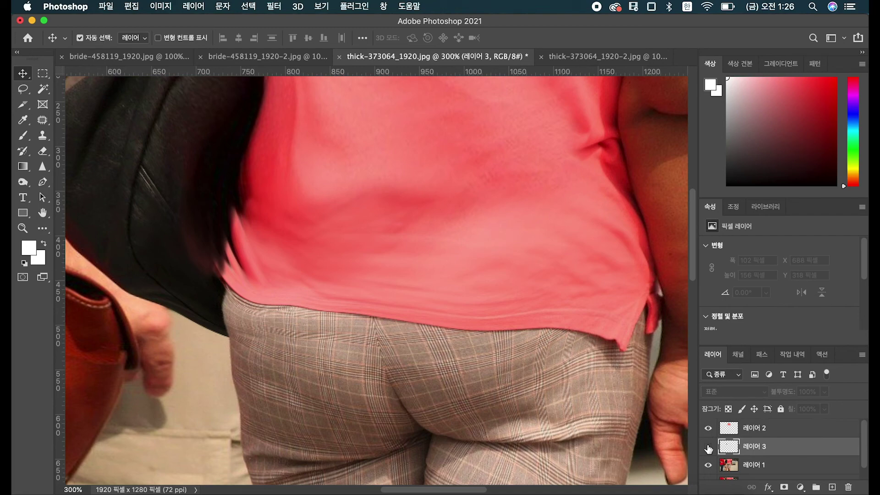
click(707, 446)
key(super+minus)
key(super+minus)
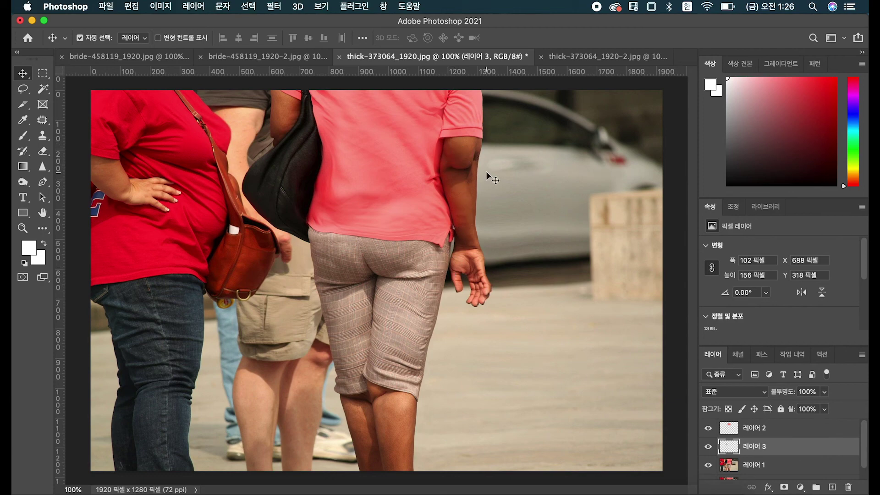
Switch to the Healing Brush for retouching the pink-shirted woman's right elbow
key(super+equal)
key(j)
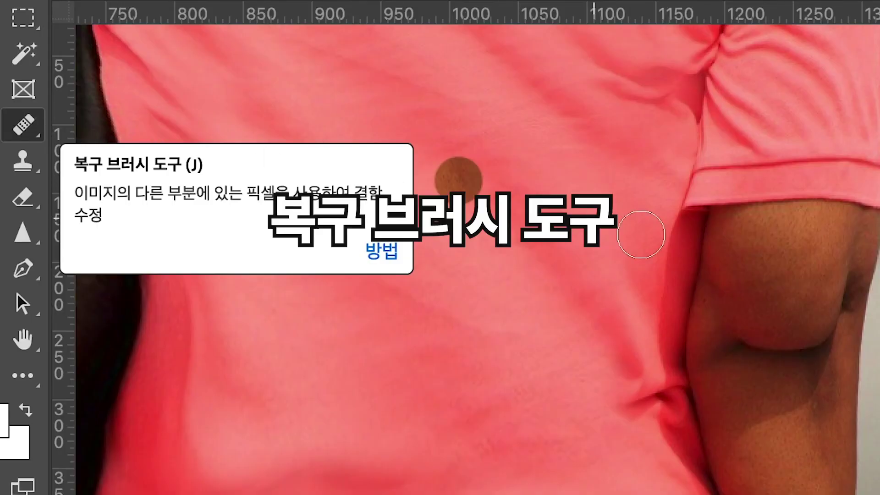
click(32, 127)
mouse_move(32, 128)
mouse_down()
mouse_move(110, 155)
mouse_move(146, 154)
mouse_up()
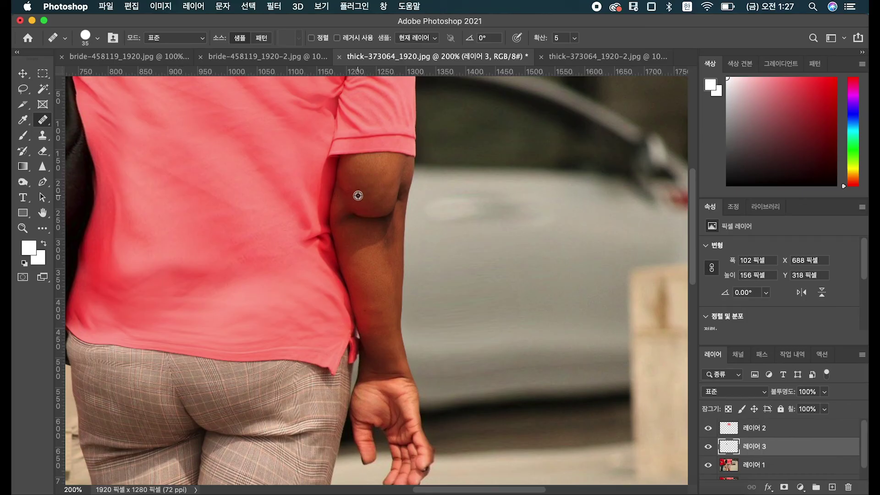
alt+click(358, 196)
mouse_move(350, 214)
mouse_down()
mouse_move(379, 212)
mouse_move(396, 229)
mouse_move(383, 222)
mouse_move(377, 229)
mouse_up()
drag(156, 287, 330, 301)
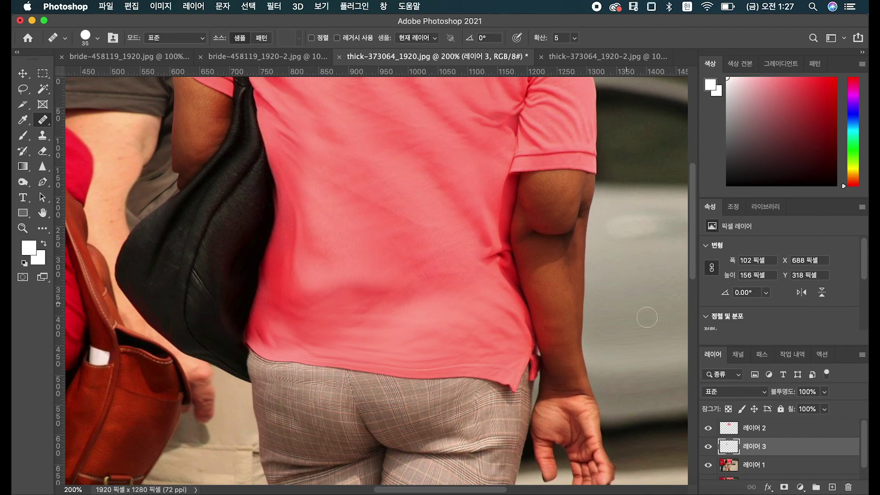
Heal the bulging crease of the right elbow on 레이어 1 using skin sampled from the upper arm
click(756, 467)
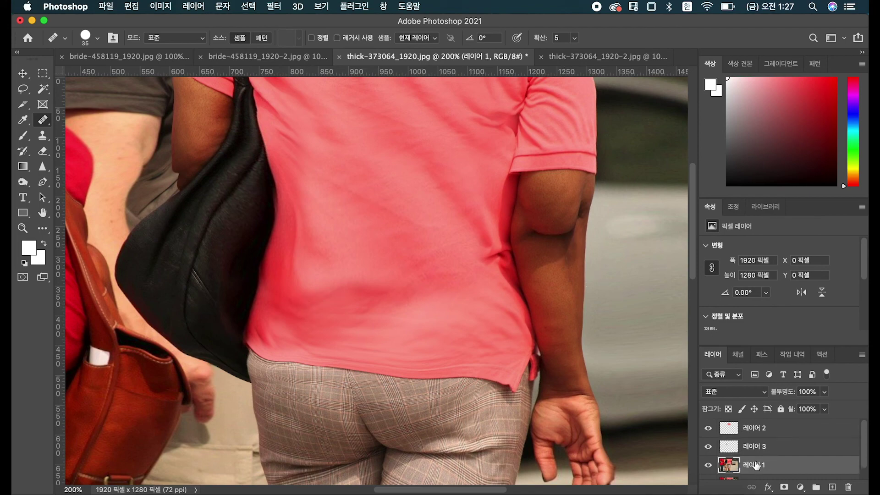
drag(620, 293, 546, 355)
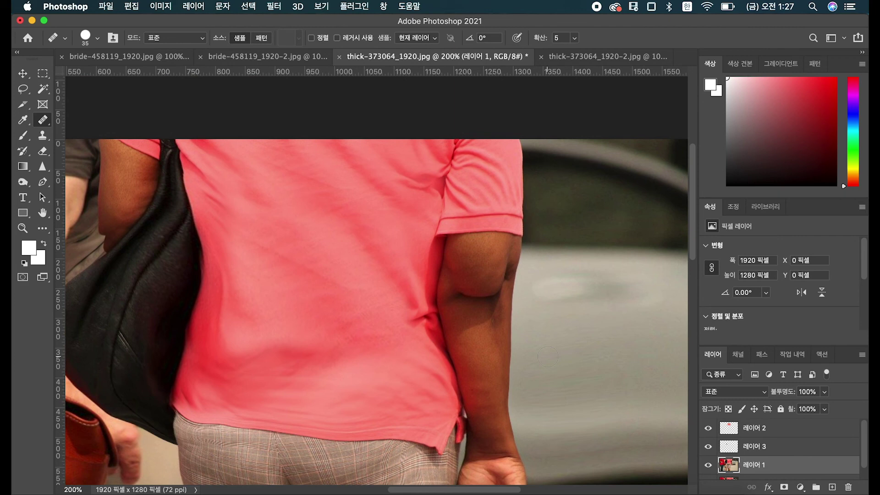
alt+click(467, 280)
mouse_move(462, 293)
mouse_down()
mouse_move(485, 296)
mouse_move(492, 266)
mouse_up()
mouse_move(490, 270)
mouse_down()
mouse_move(500, 277)
mouse_move(495, 255)
mouse_move(499, 282)
mouse_move(485, 285)
mouse_up()
alt+click(499, 260)
mouse_move(503, 256)
mouse_down()
mouse_move(467, 314)
mouse_move(471, 281)
mouse_up()
Heal the remaining dark crease ends at both edges of the right elbow with nearby sampled skin
alt+click(462, 287)
click(456, 294)
alt+click(487, 282)
click(486, 297)
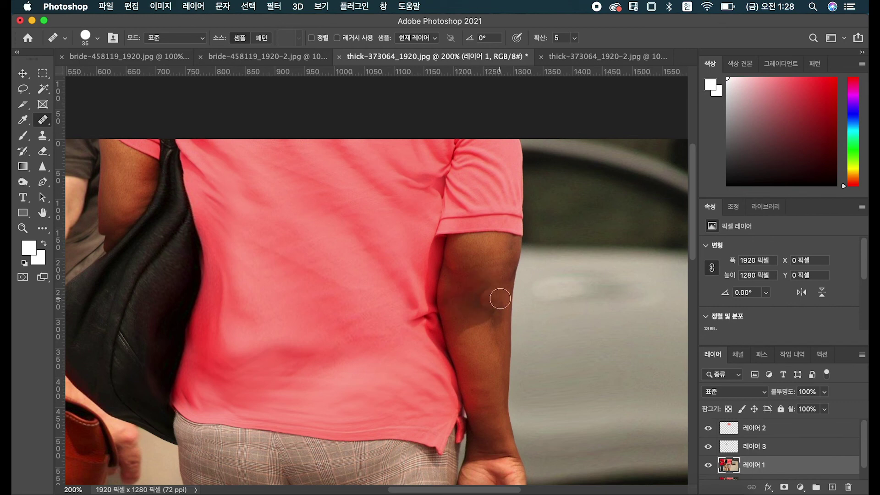
drag(497, 290, 493, 308)
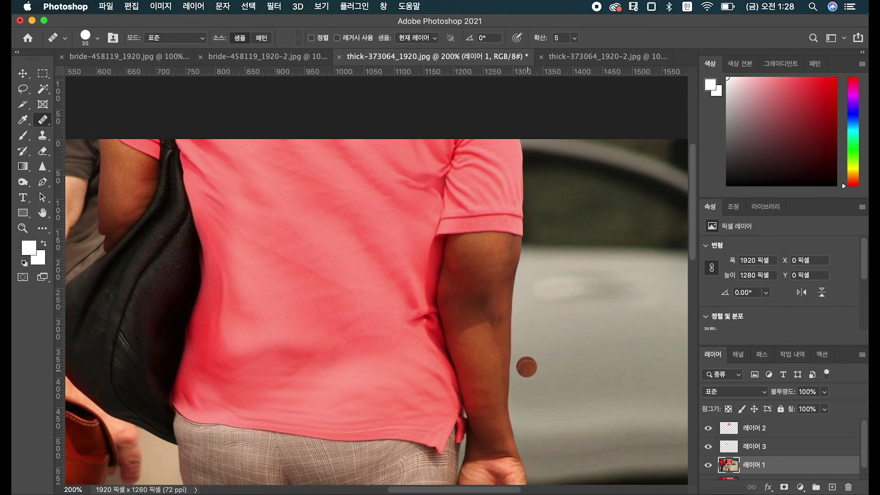
Even out the skin just below the right elbow and along the forearm with the Healing Brush
scroll(483, 349, right, 2)
scroll(483, 349, down, 1)
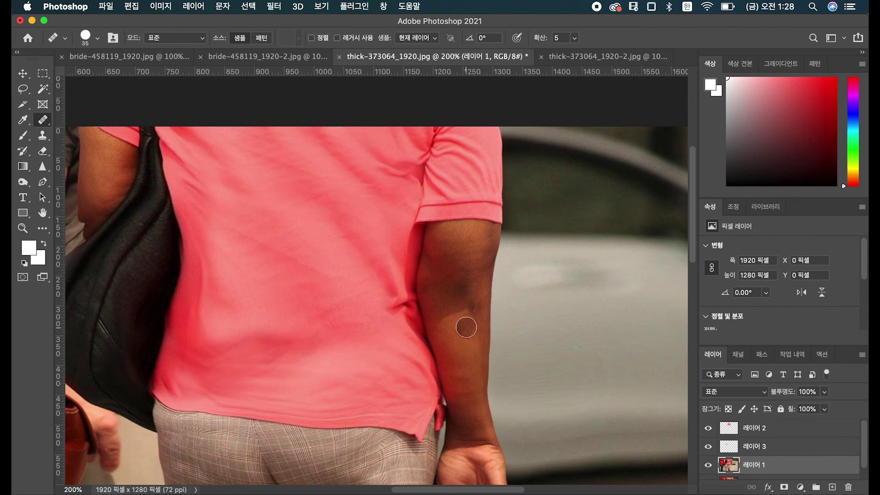
drag(467, 314, 472, 306)
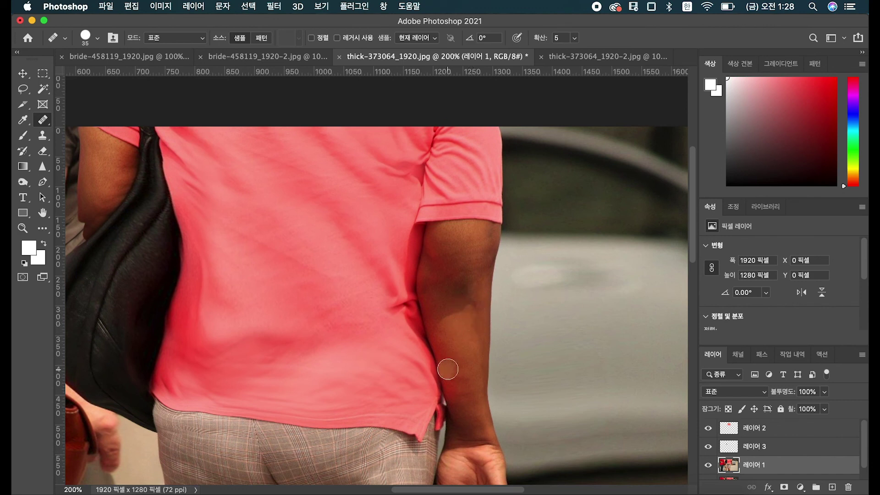
alt+click(456, 306)
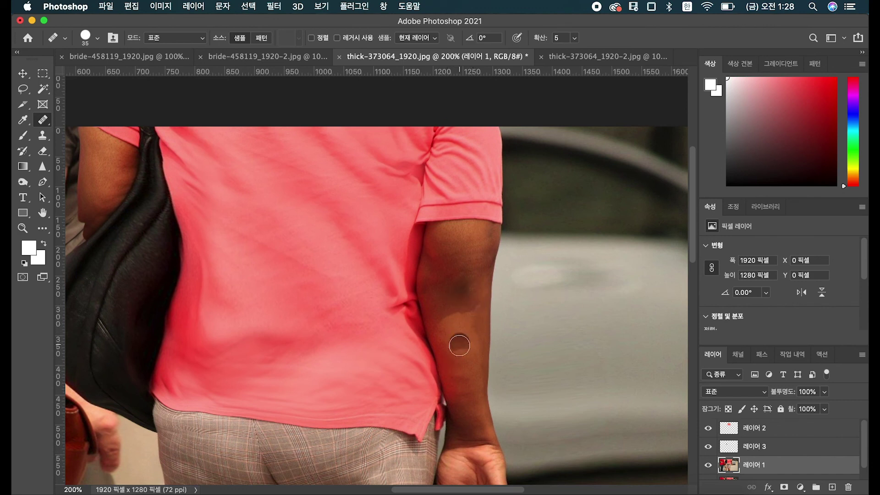
click(481, 372)
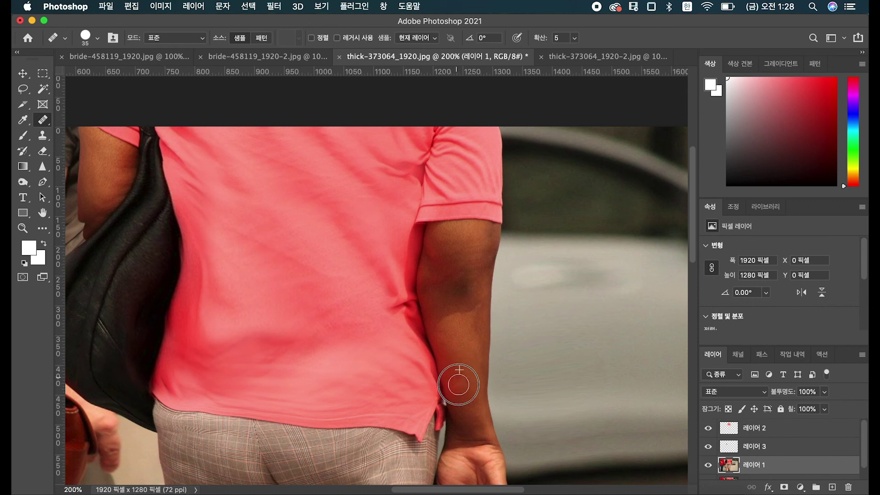
drag(436, 387, 585, 399)
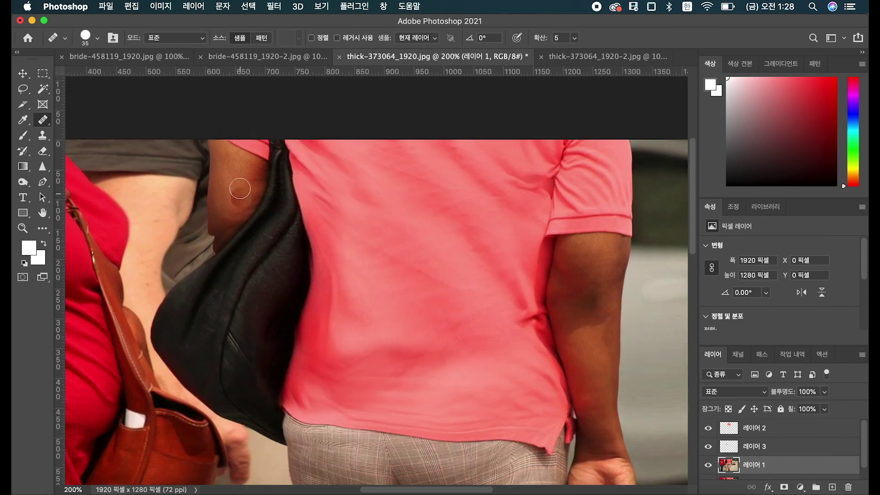
Heal the dark elbow area of the arm behind the black bag using skin sampled just above it
alt+click(239, 181)
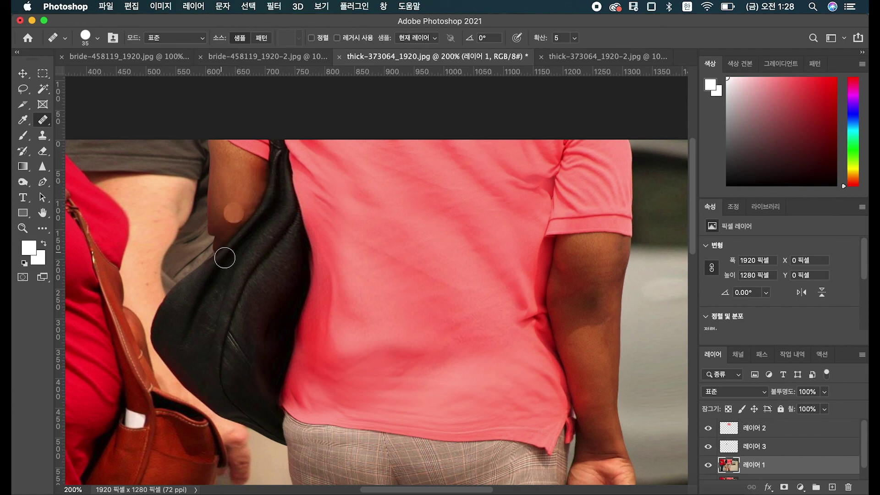
Set up the Clone Stamp with a soft round brush of size 50 and 76% opacity for the checked trousers
drag(445, 380, 415, 319)
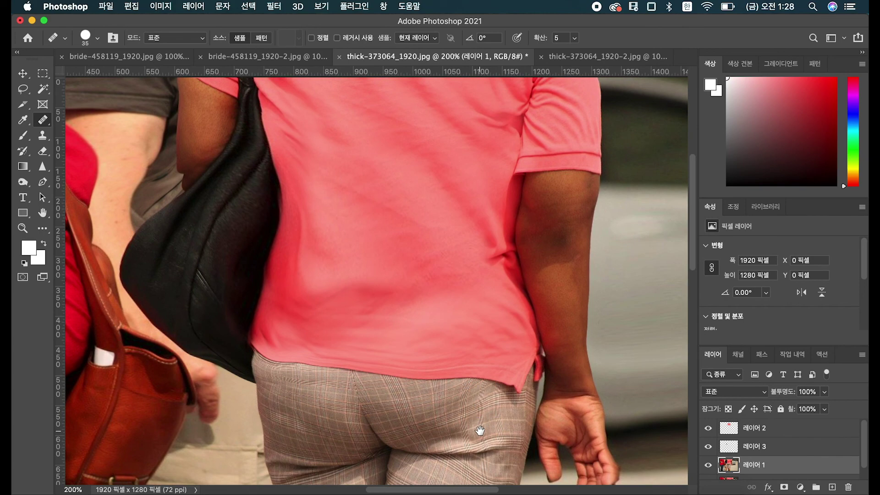
drag(479, 427, 452, 367)
drag(461, 410, 457, 290)
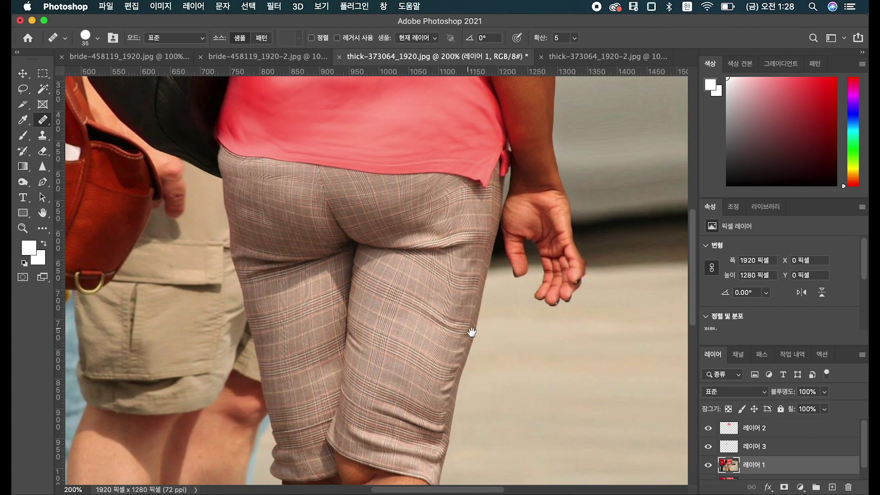
drag(475, 371, 471, 281)
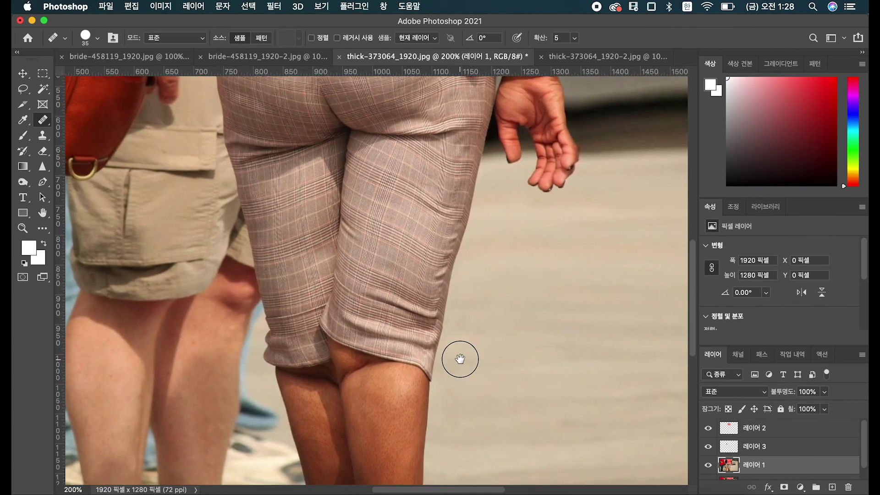
drag(459, 355, 449, 430)
drag(379, 312, 388, 395)
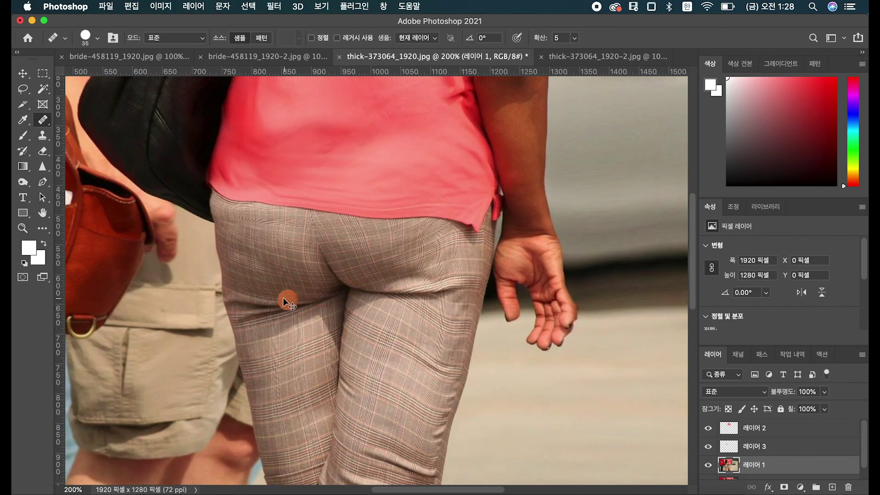
key(bracketright)
key(bracketright)
key(bracketright)
key(bracketright)
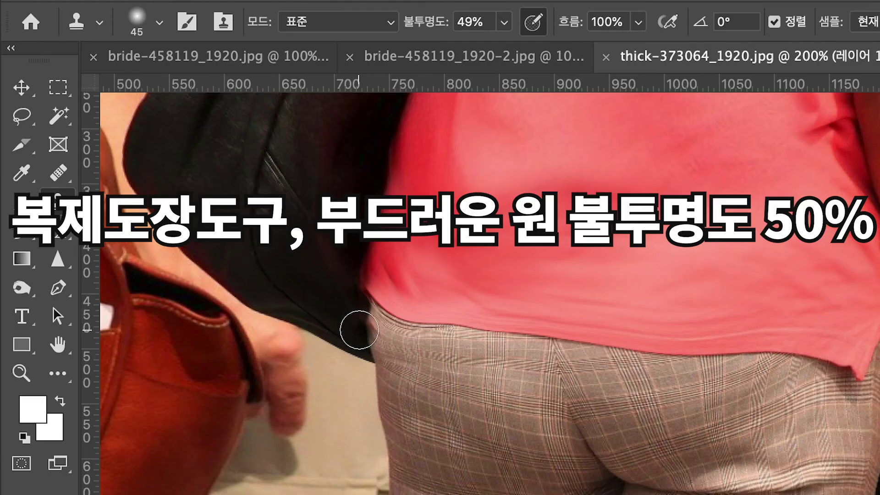
key(bracketright)
key(bracketright)
key(bracketright)
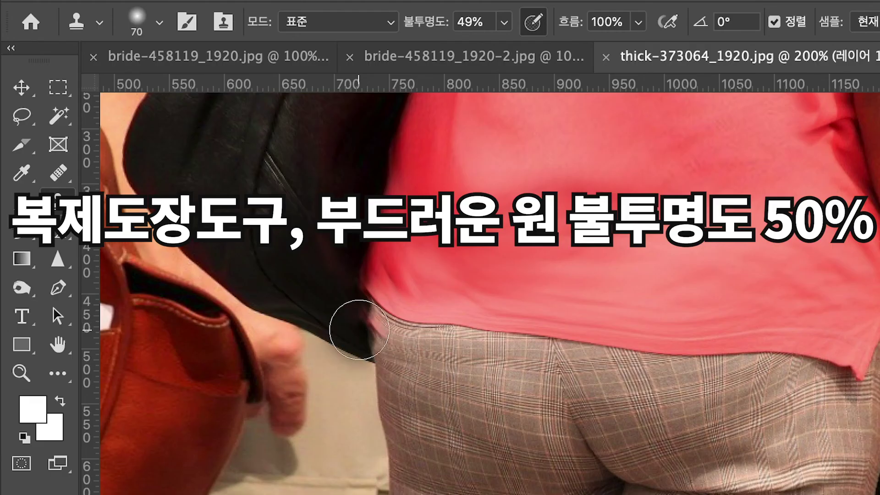
drag(504, 23, 532, 50)
key(bracketleft)
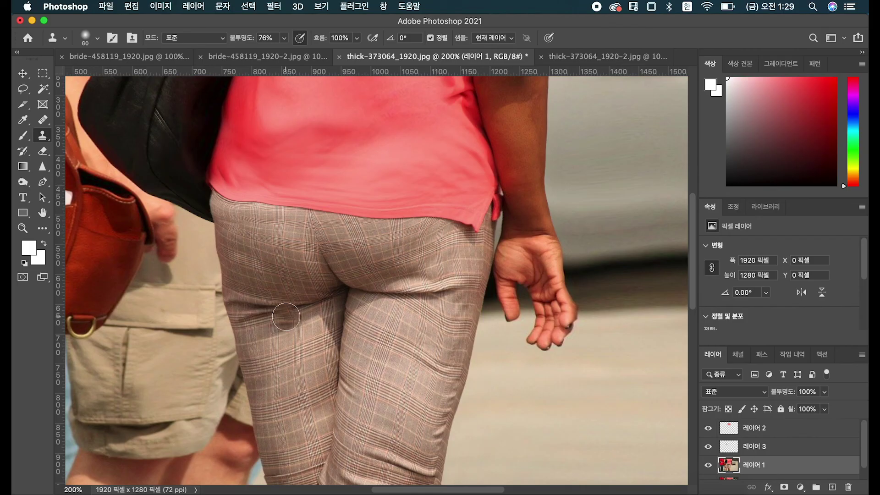
key(bracketleft)
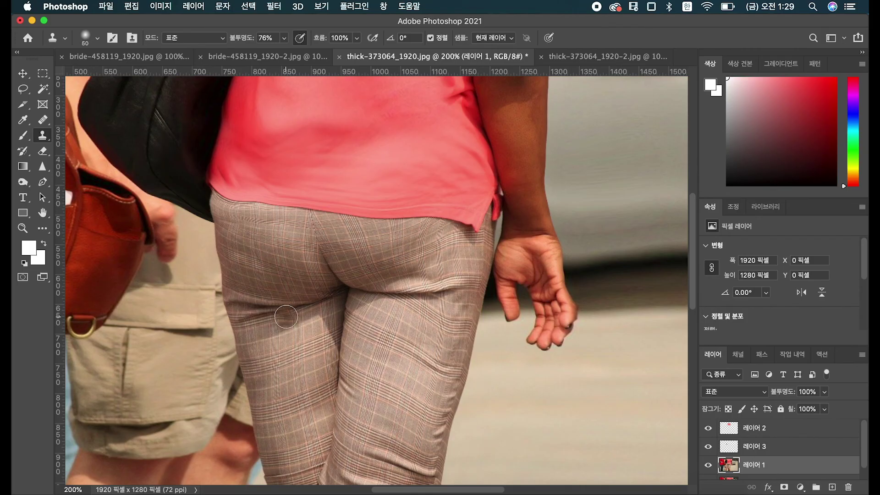
Clone checked fabric over the dark creases below the buttocks on both trouser legs, undoing the last unwanted stroke
alt+click(256, 297)
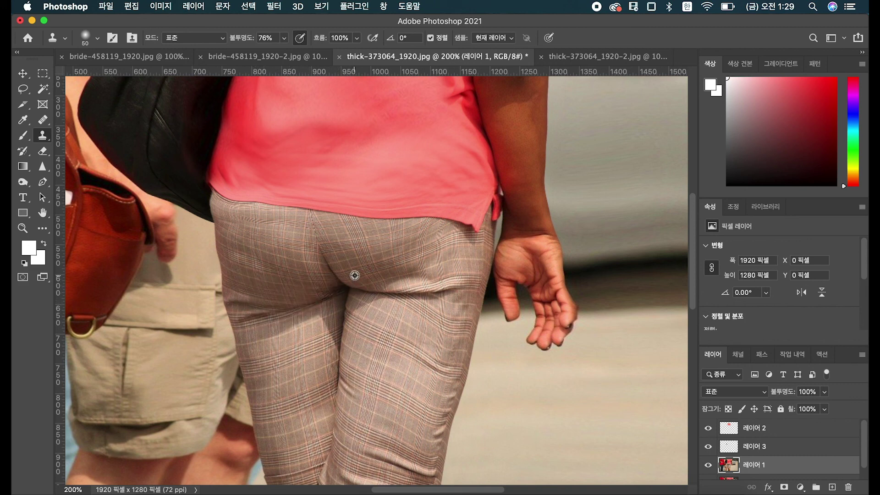
mouse_move(398, 280)
mouse_down()
mouse_move(398, 290)
mouse_move(426, 291)
mouse_up()
key(super+z)
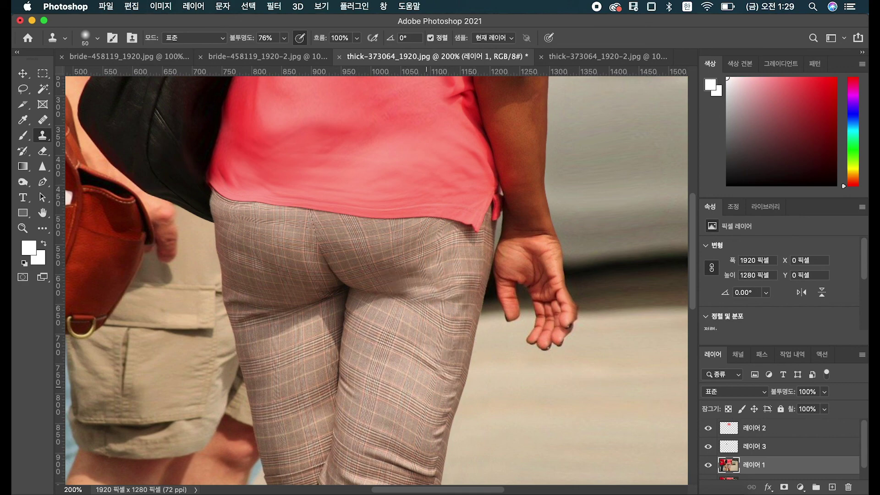
Compare the whole photo before and after the Clone Stamp strokes using the history states
key(super+minus)
key(super+minus)
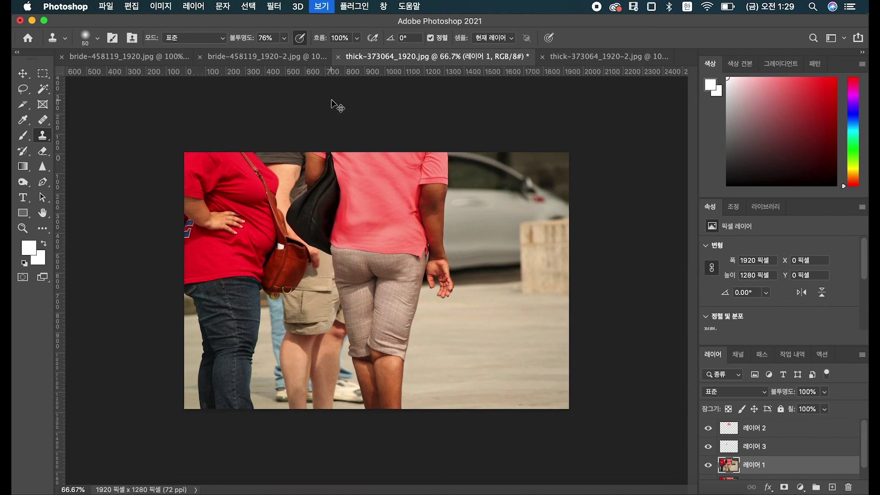
key(super+plus)
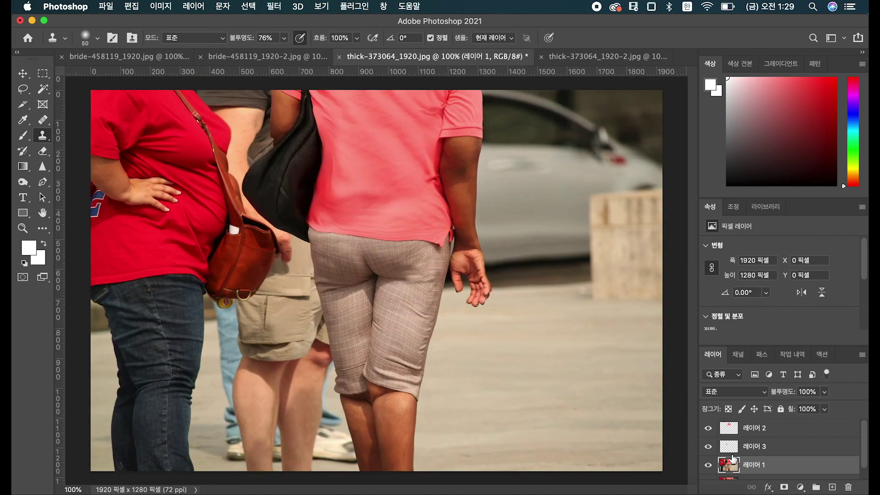
click(792, 354)
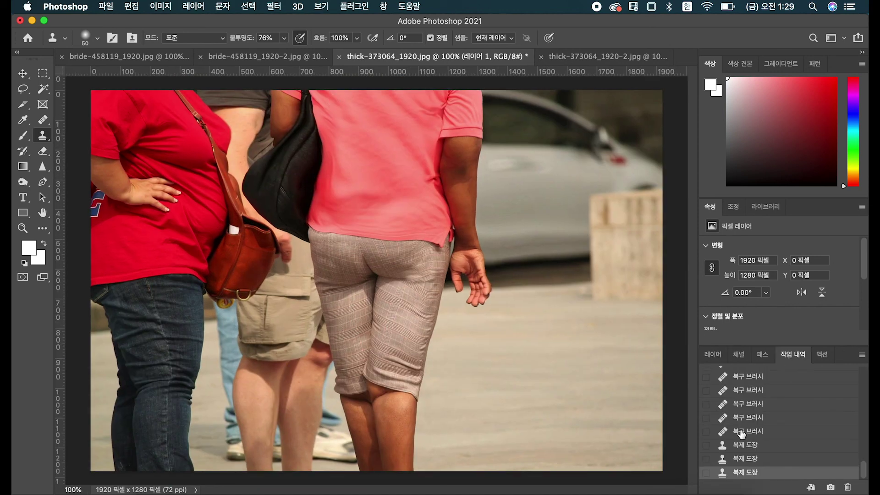
click(742, 433)
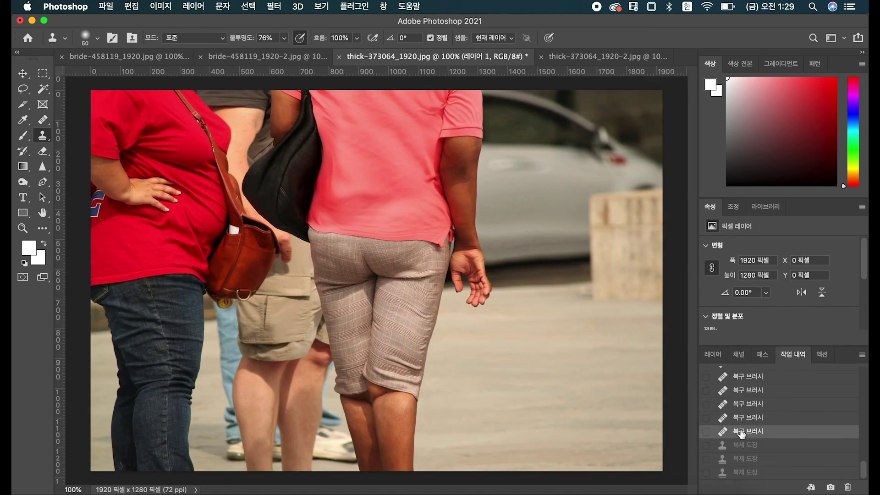
click(743, 473)
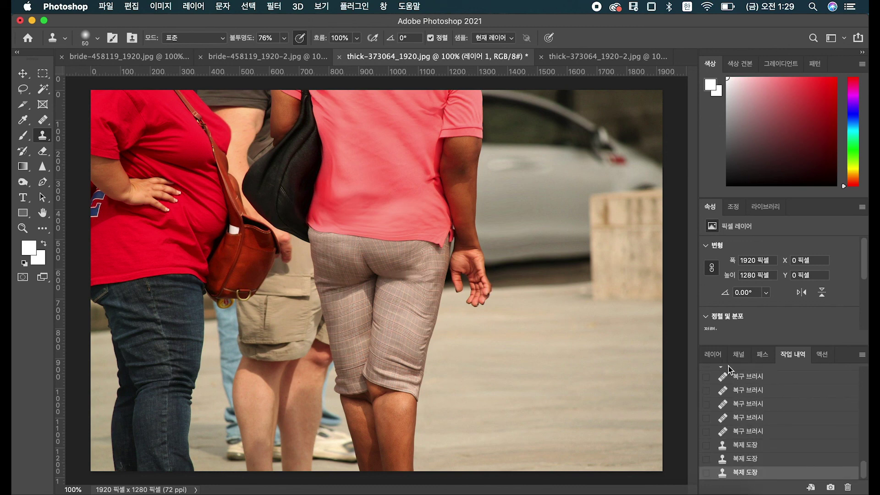
click(713, 355)
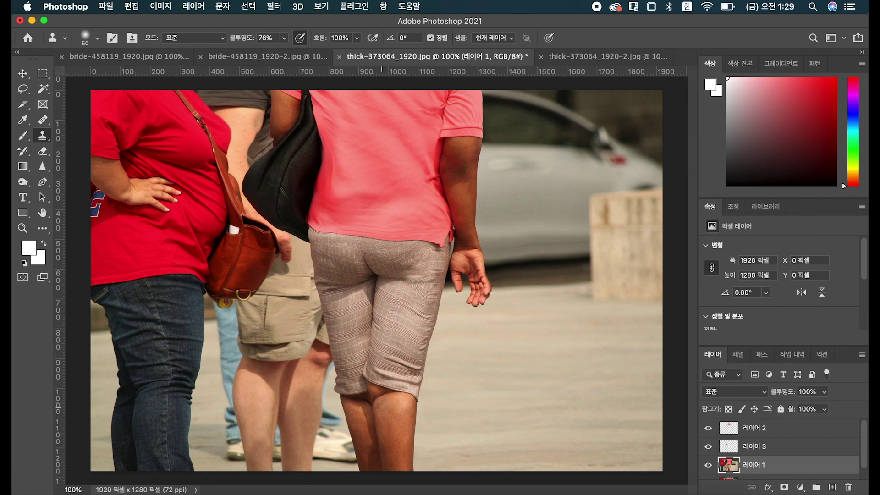
Clone nearby leg skin over the creases behind both knees below the trouser hems, and enlarge the brush to 90
alt+click(377, 402)
drag(377, 397, 387, 398)
alt+click(383, 403)
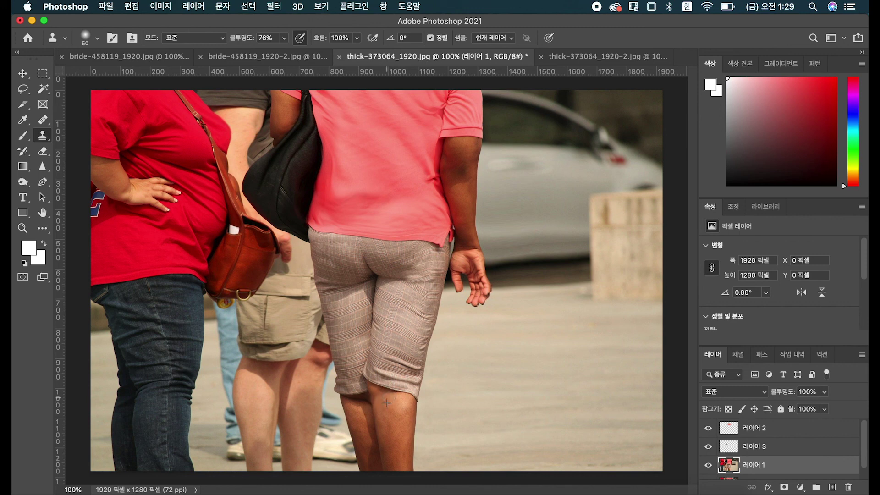
alt+click(360, 408)
drag(362, 399, 364, 425)
key(bracketright)
key(bracketright)
key(bracketright)
key(bracketright)
Merge 레이어 2, 레이어 3 and 레이어 1 into a single layer above 배경
key(alt+bracketright)
key(alt+bracketright)
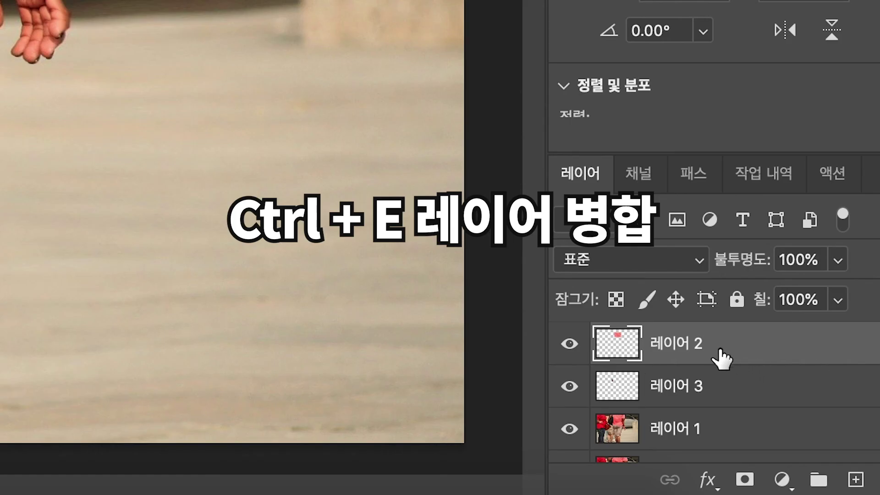
shift+click(697, 427)
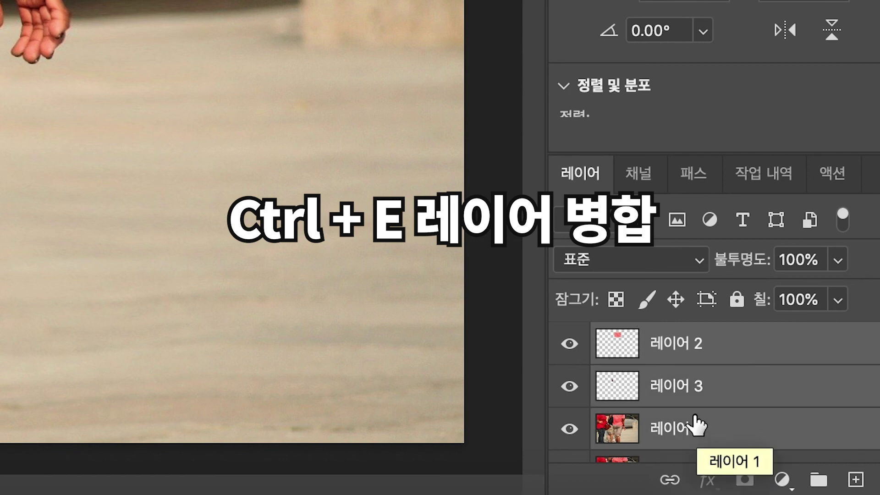
key(ctrl+e)
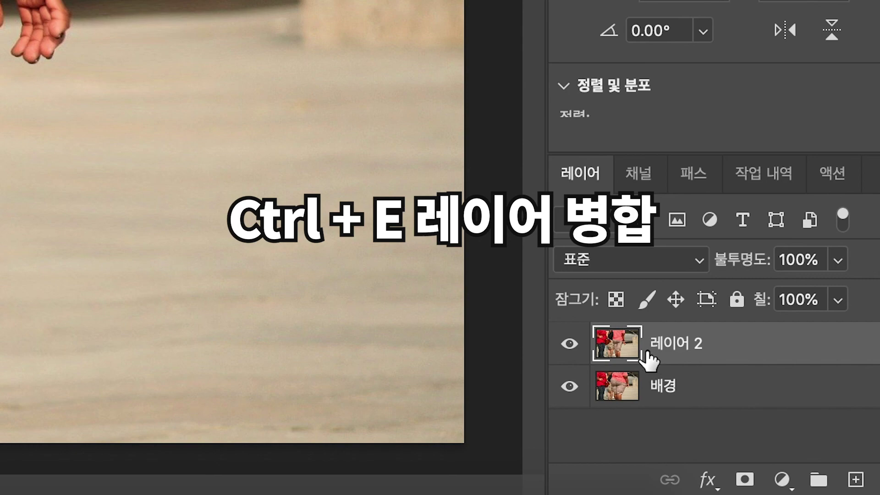
Compare the merged retouched layer with the original 배경 by repeatedly isolating the background and restoring both layers
alt+click(569, 386)
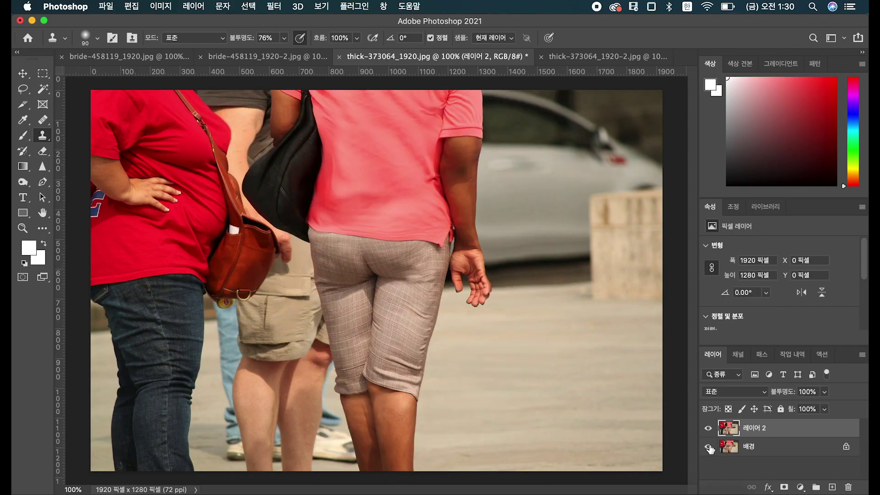
alt+click(709, 447)
alt+click(709, 447)
alt+click(708, 447)
alt+click(709, 447)
alt+click(709, 447)
alt+click(708, 448)
alt+click(709, 448)
alt+click(709, 447)
alt+click(709, 447)
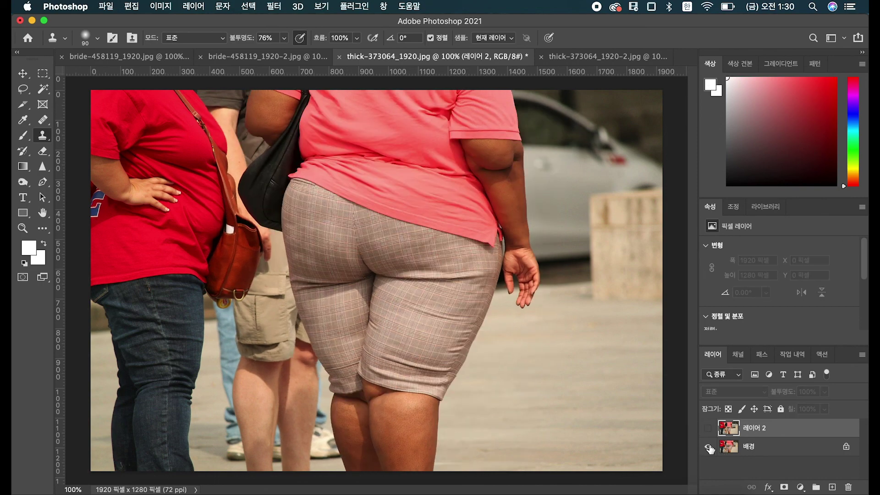
alt+click(708, 447)
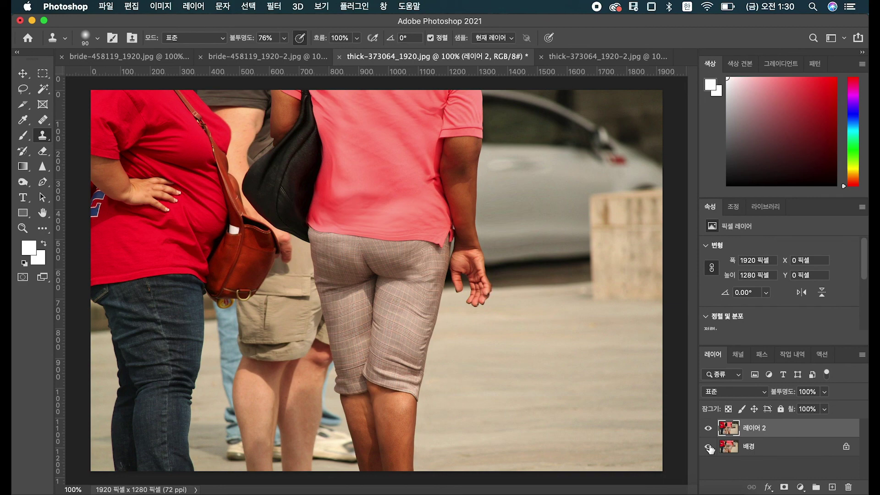
alt+click(709, 447)
alt+click(709, 447)
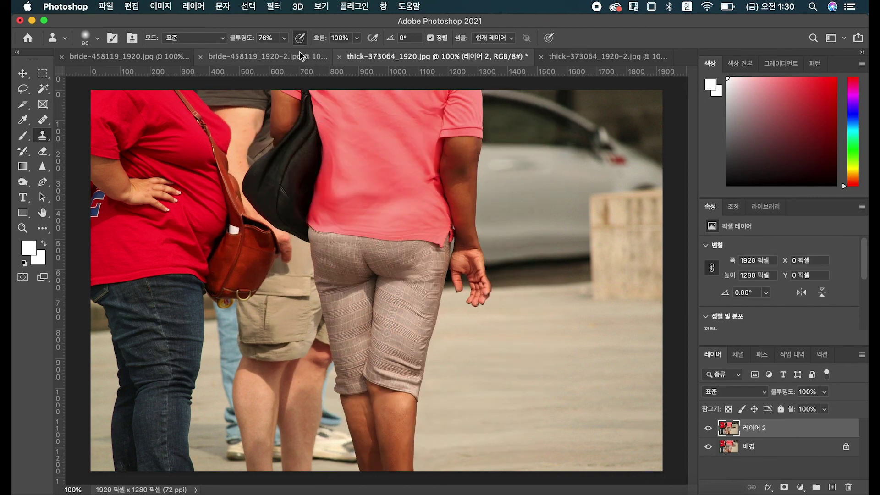
Compare the retouched bride in bride-458119_1920.jpg with its original background, and review thick-373064_1920.jpg once more
click(237, 57)
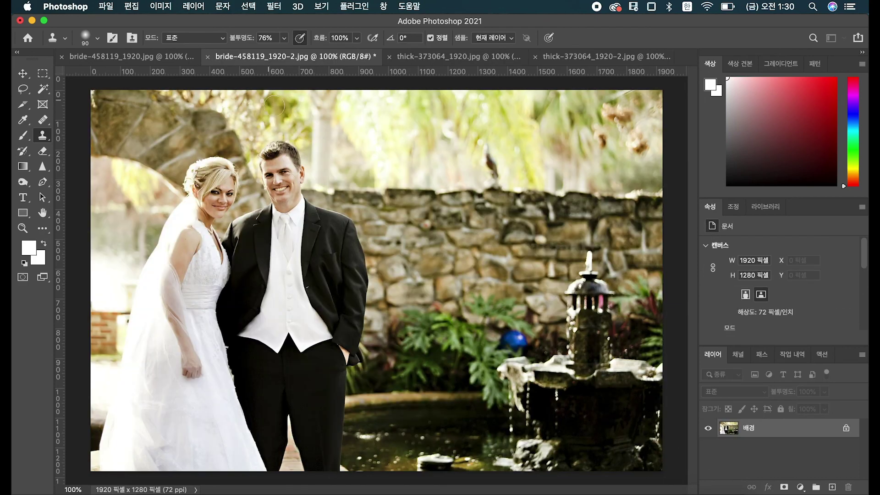
click(137, 56)
alt+click(707, 447)
alt+click(708, 448)
alt+click(707, 448)
alt+click(708, 448)
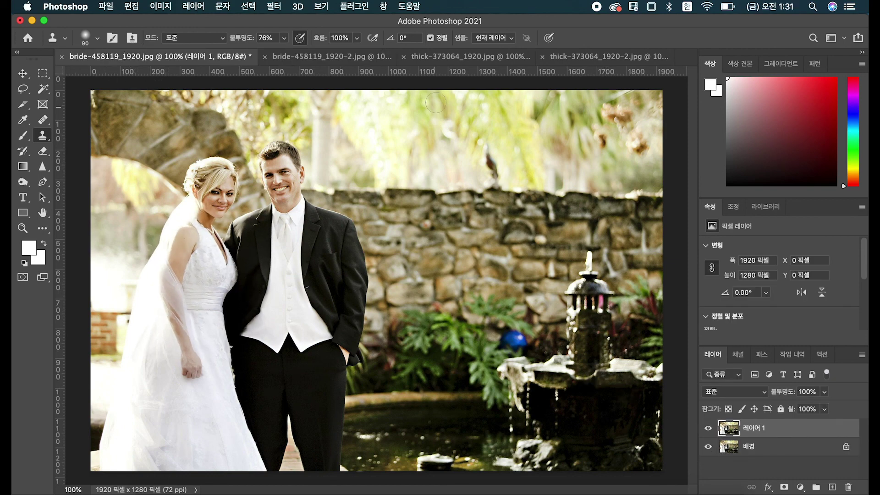
click(432, 56)
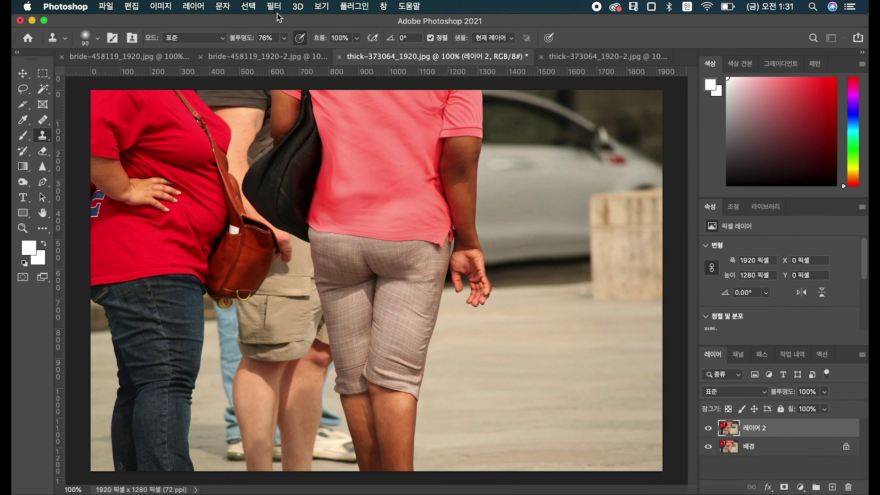
click(136, 59)
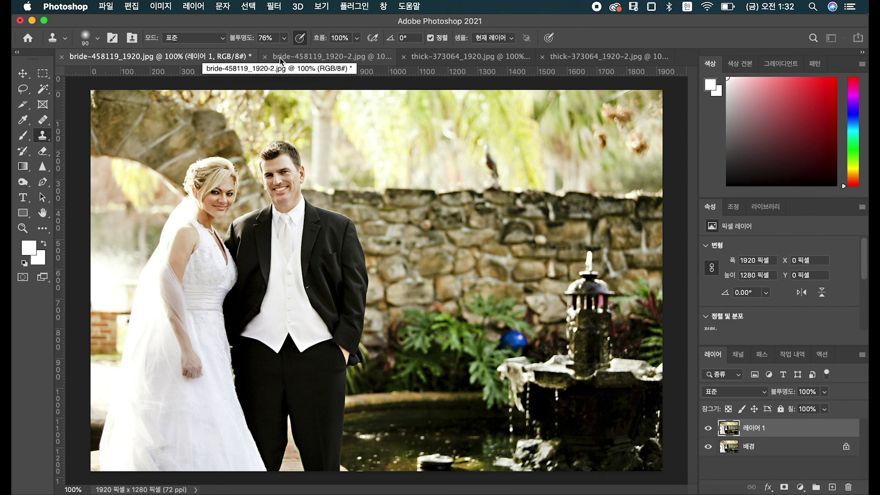